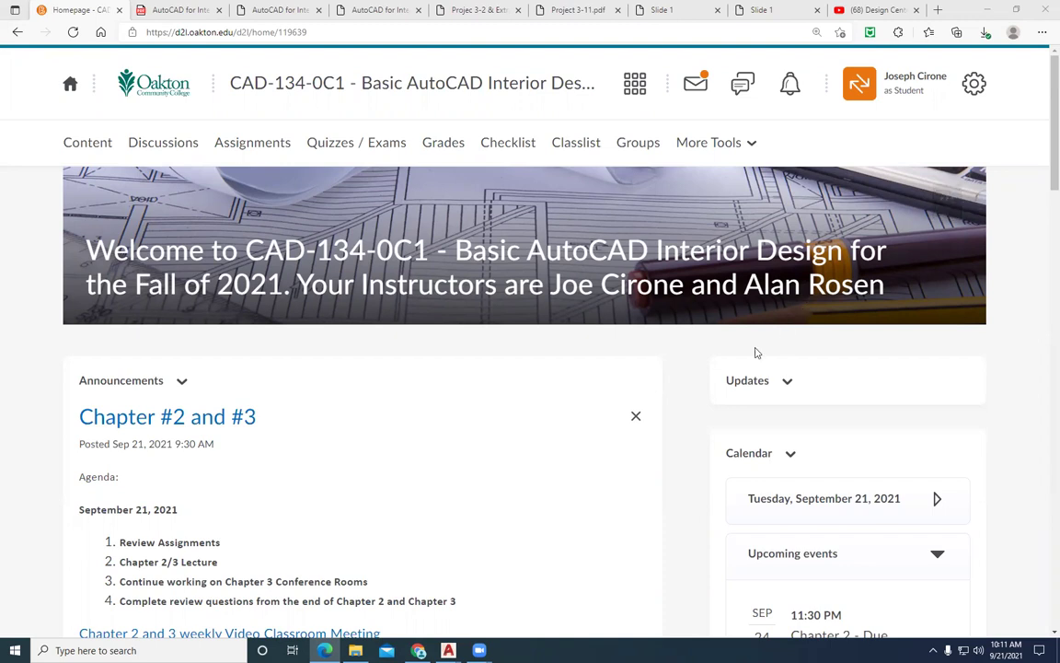
Scroll the course page and open the Assignments list of Dropbox folders.
scroll(554, 427, "down", 1)
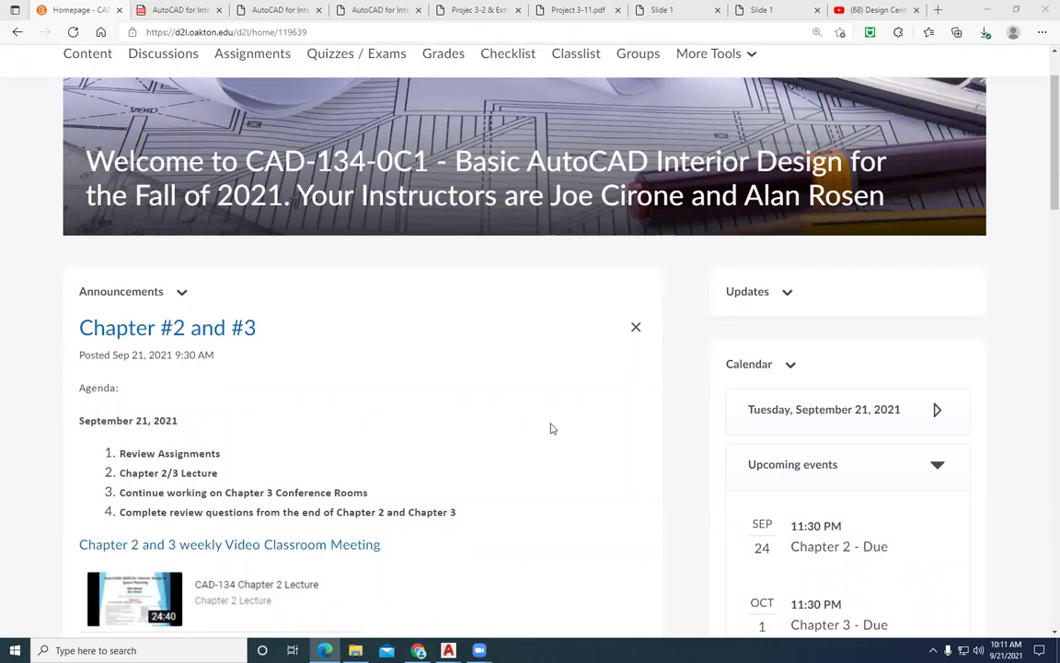
scroll(322, 392, "down", 1)
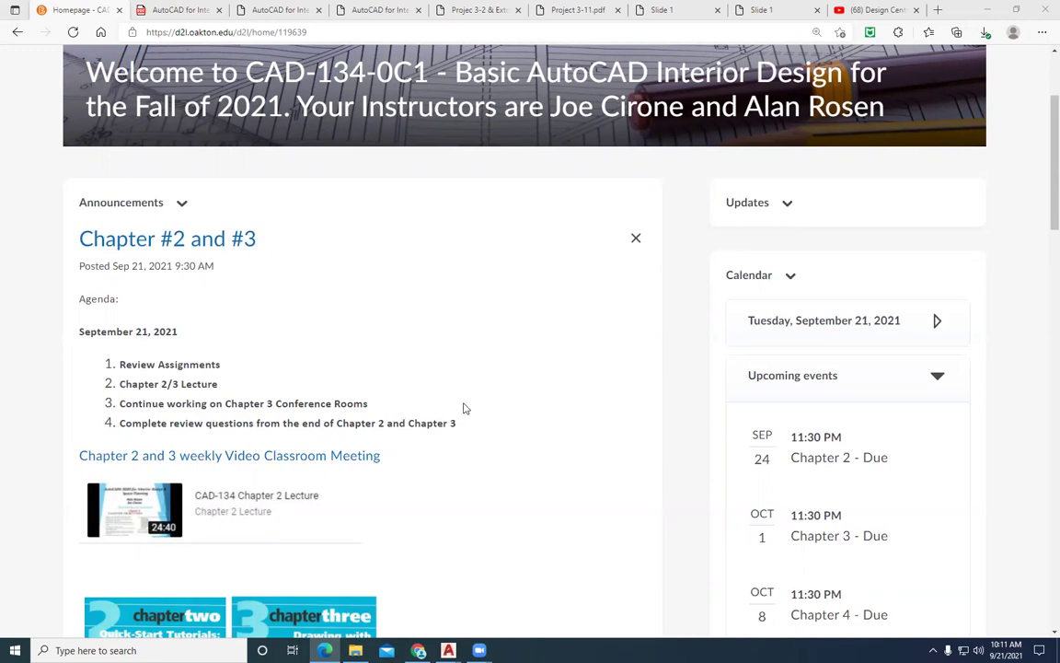
scroll(465, 408, "up", 3)
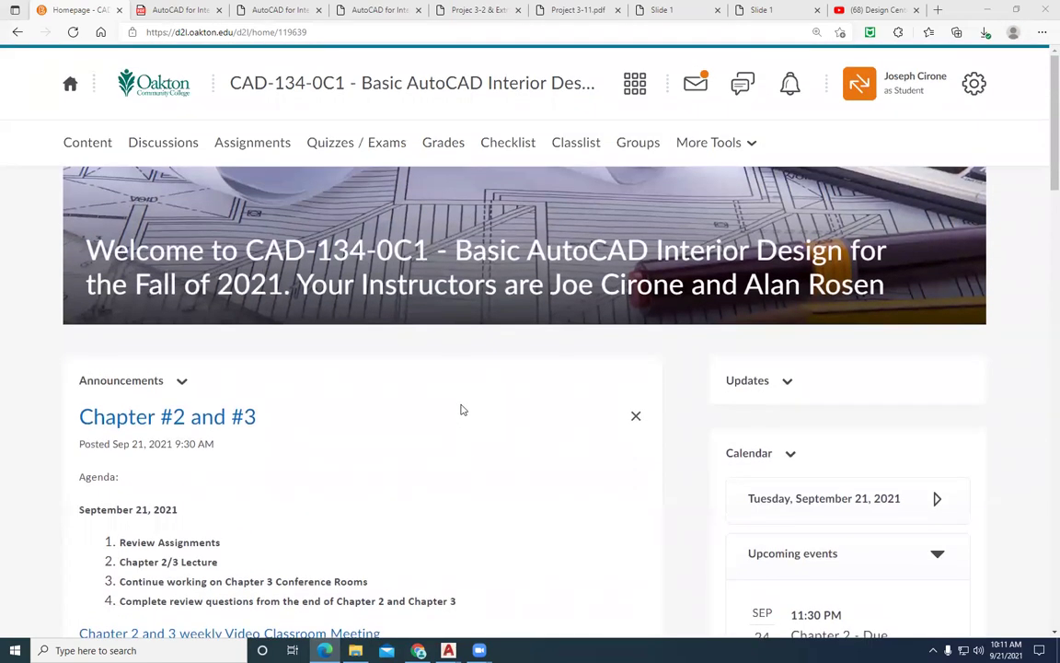
left_click(249, 147)
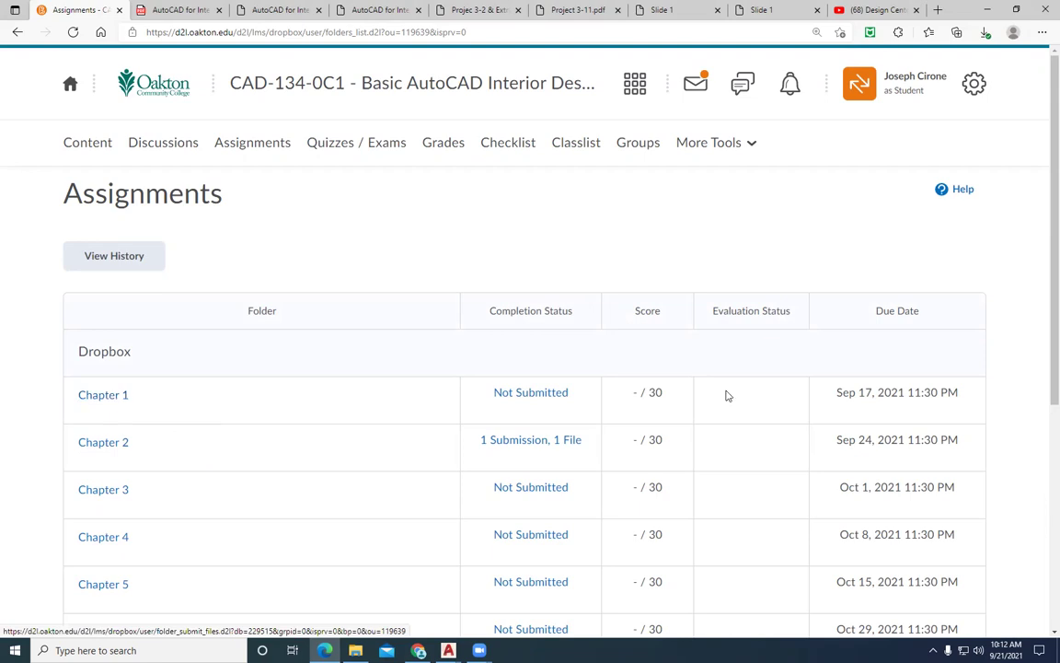
Go back to the course homepage and open Content showing the Chapter 3 module.
key("alt+Tab")
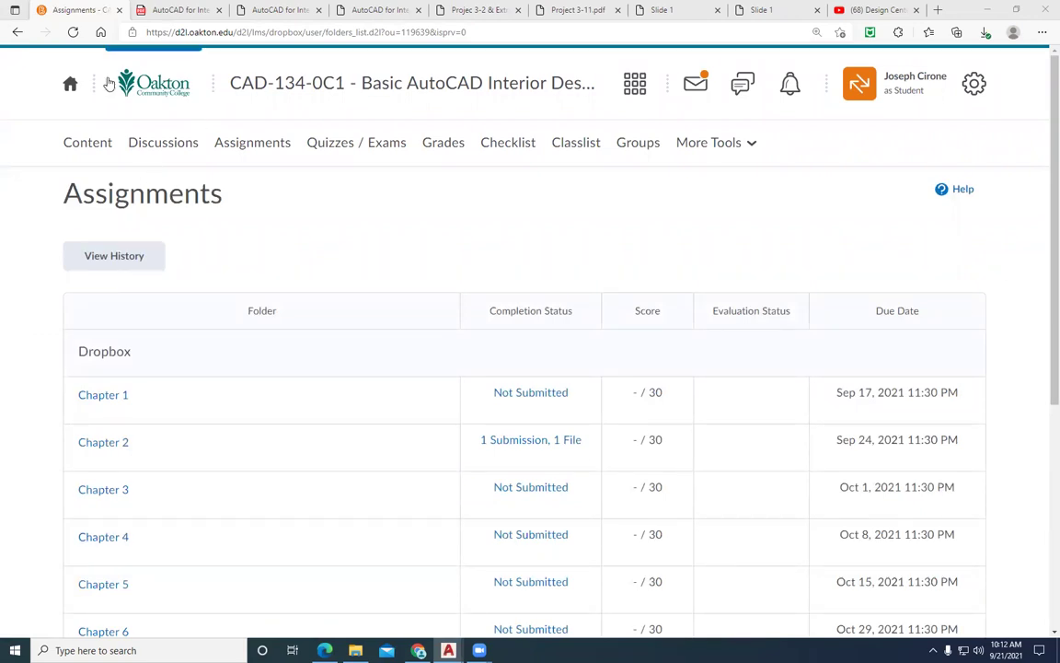
left_click(69, 85)
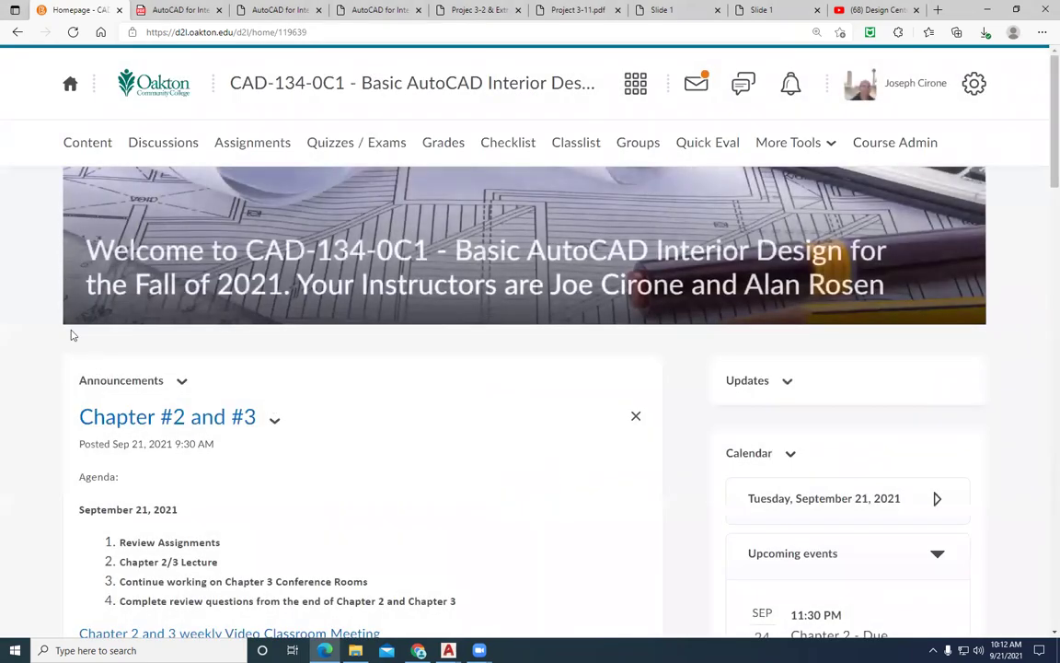
left_click(82, 155)
Open Chapter 2 and scroll through its objectives, exercise drawings and Basic Settings sections, then back up.
scroll(97, 287, "down", 10)
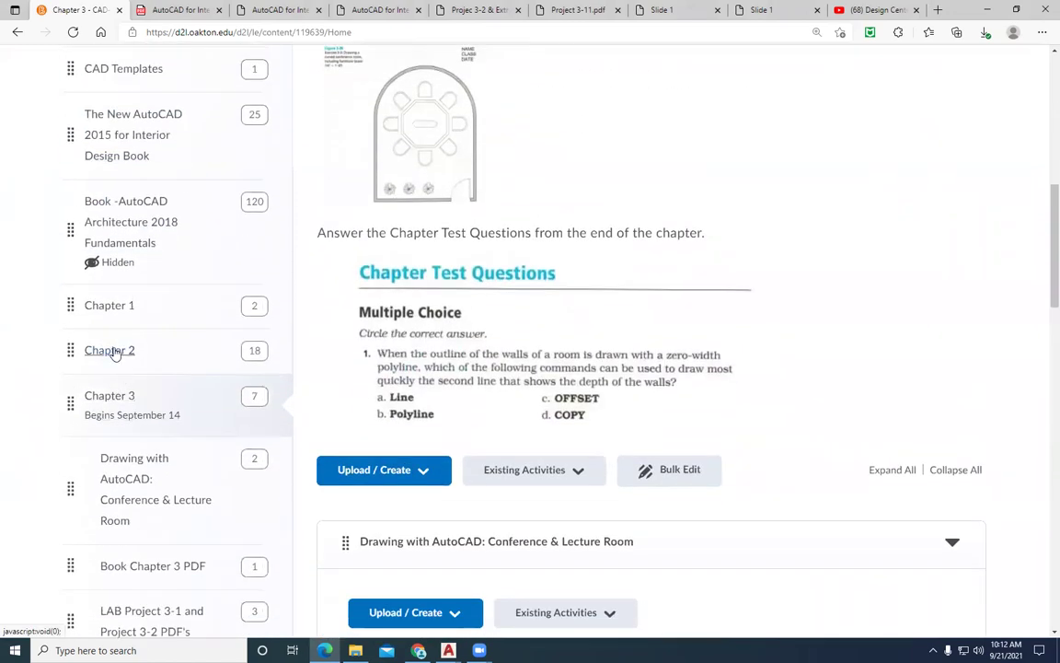
left_click(111, 351)
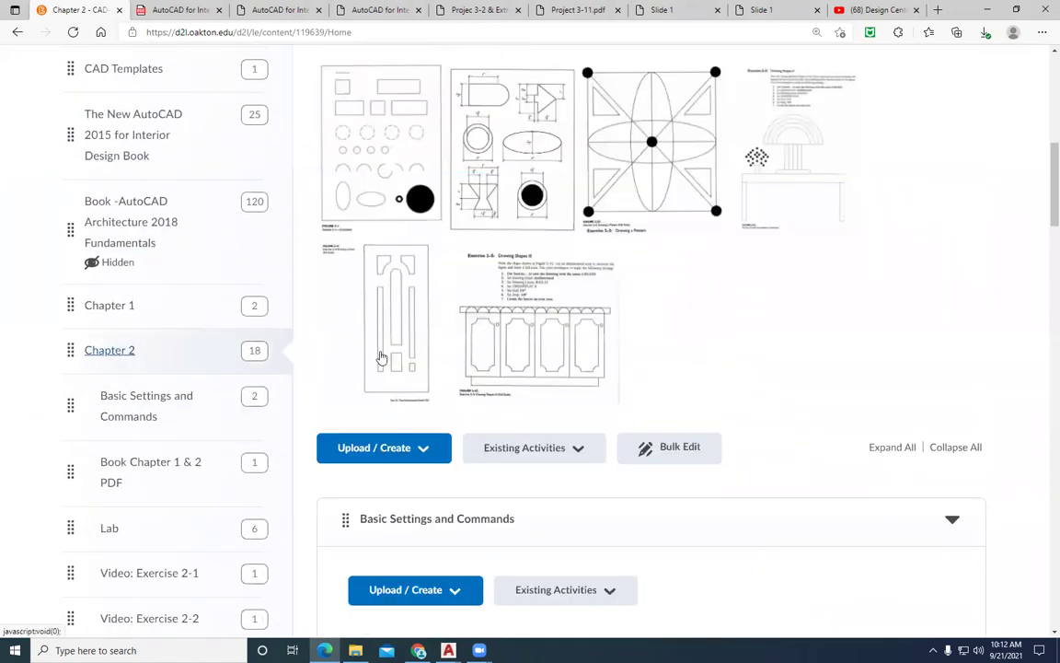
scroll(435, 175, "up", 5)
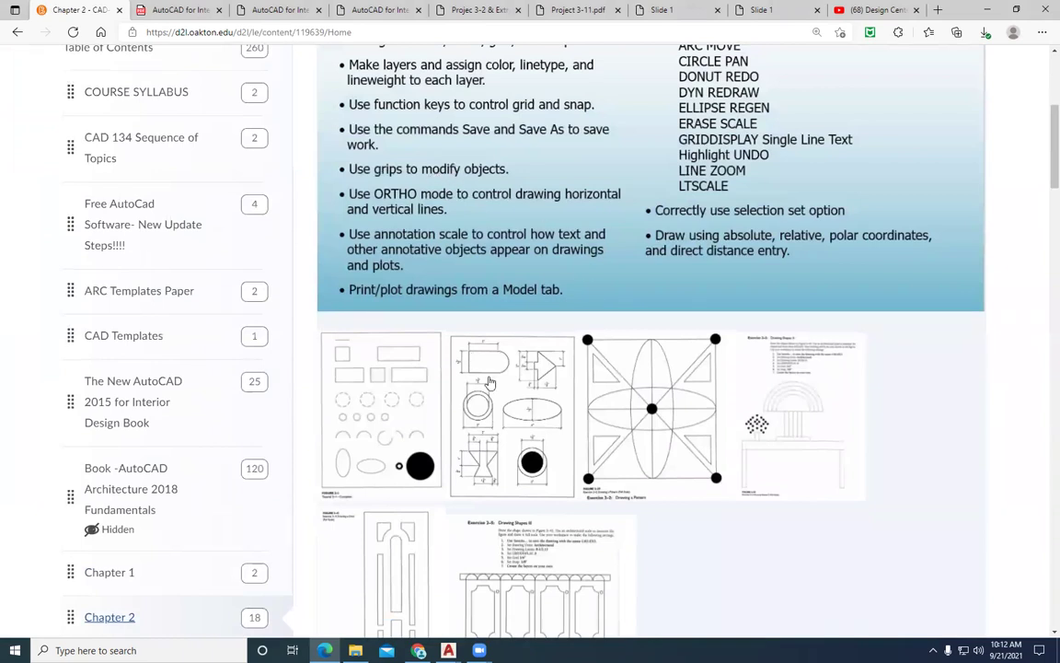
scroll(742, 428, "down", 1)
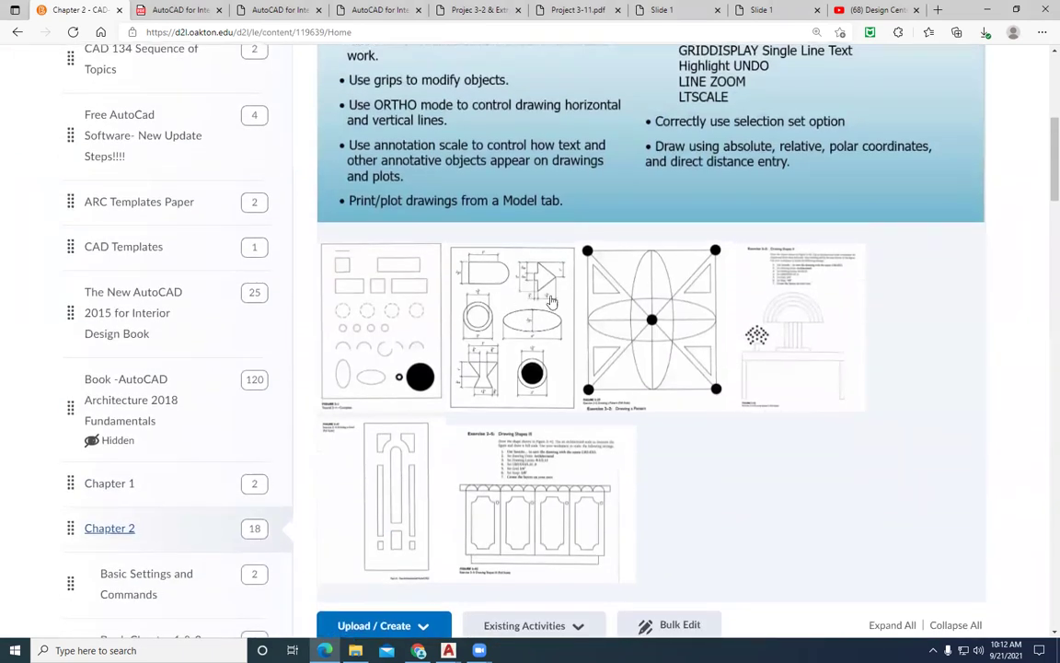
scroll(385, 482, "down", 1)
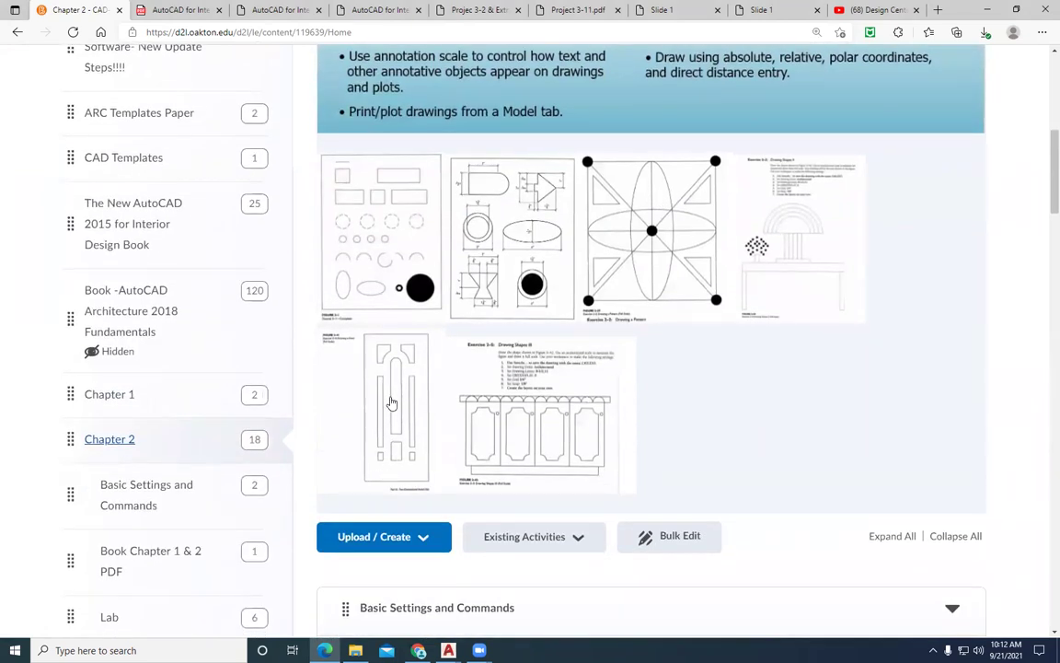
scroll(466, 400, "down", 6)
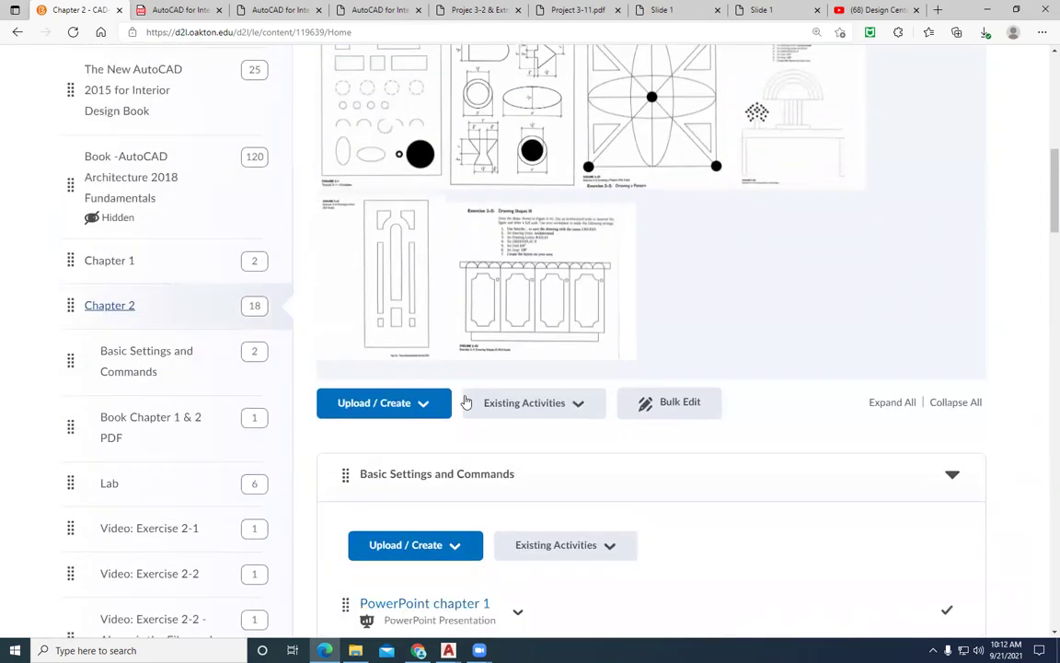
scroll(467, 401, "down", 7)
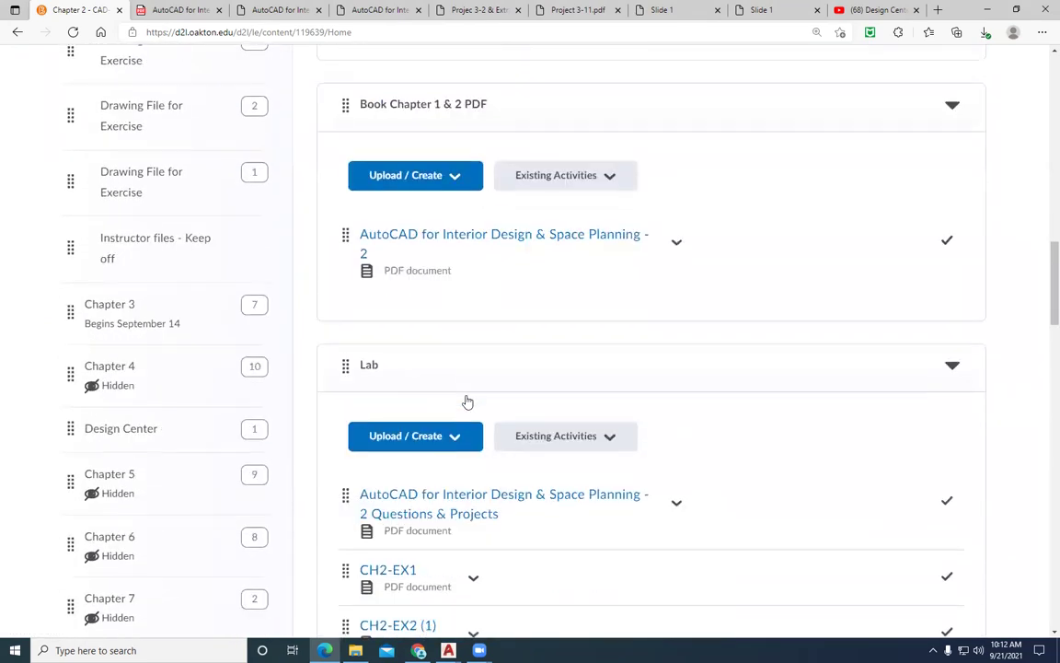
scroll(467, 402, "down", 5)
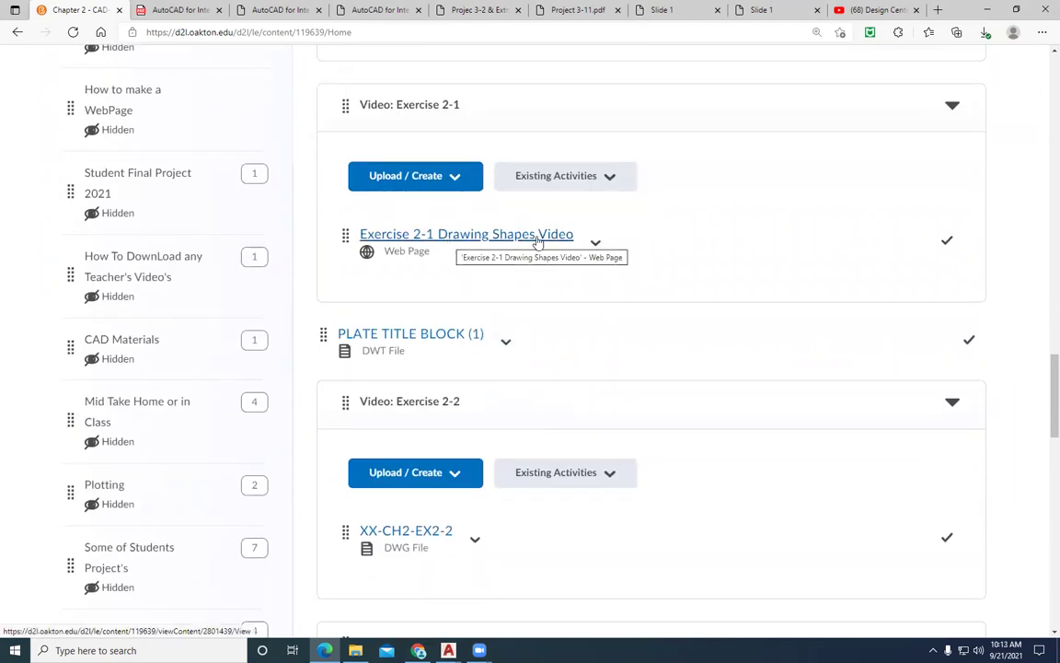
scroll(610, 282, "down", 5)
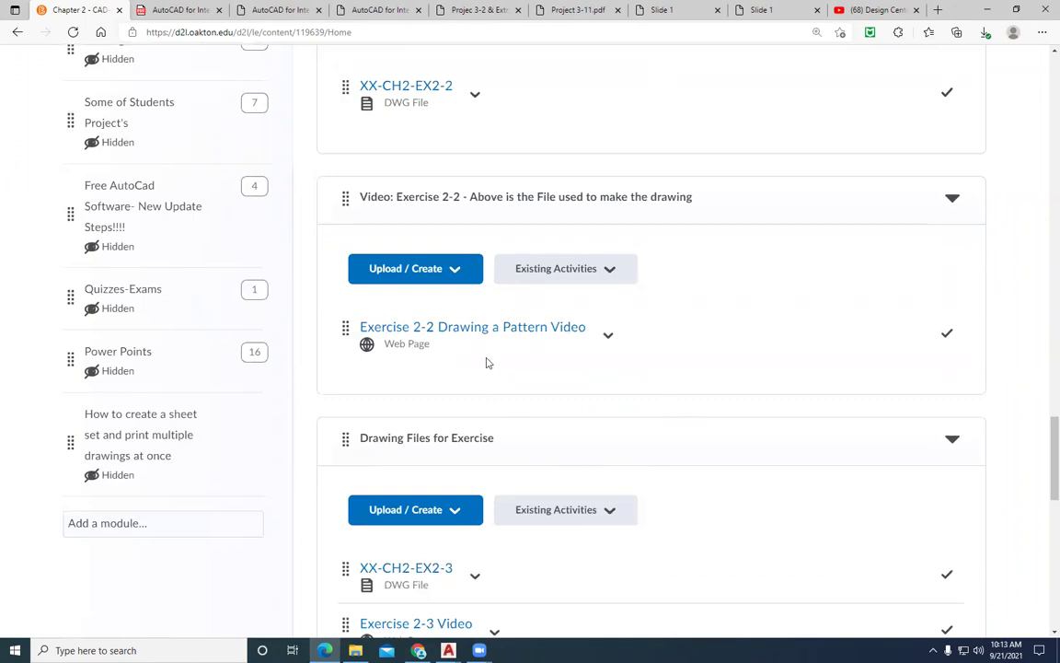
scroll(518, 368, "down", 2)
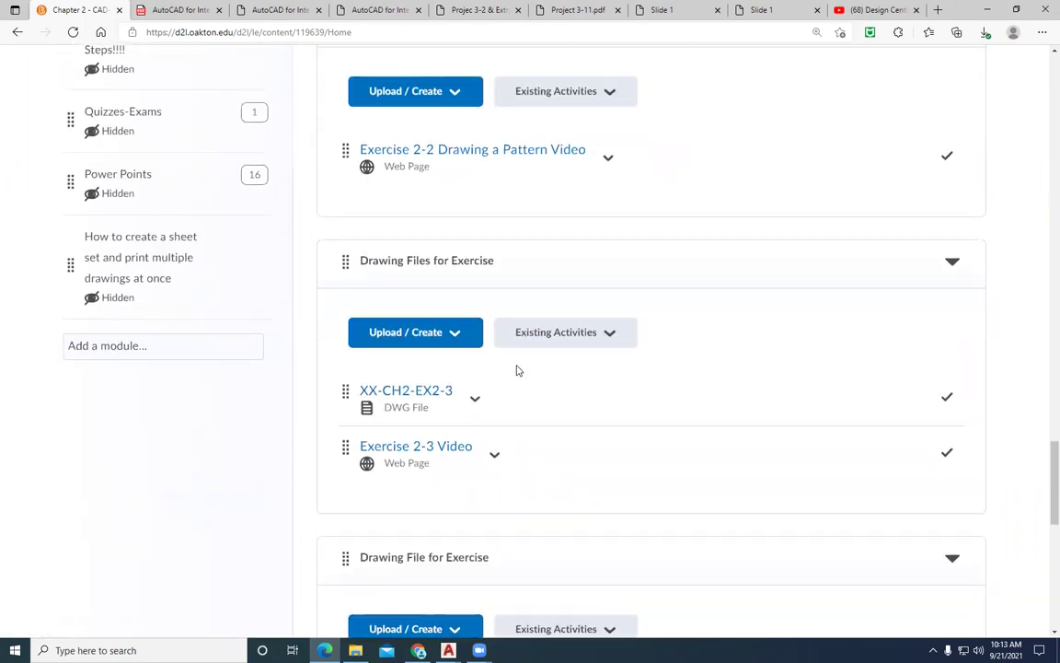
scroll(523, 376, "down", 4)
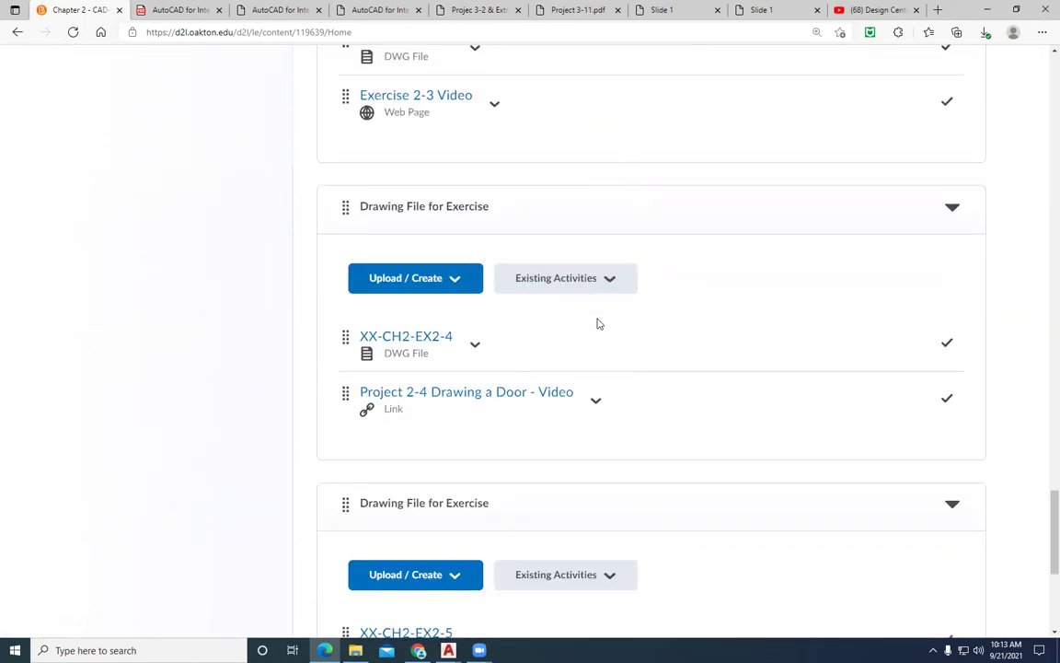
scroll(598, 325, "down", 1)
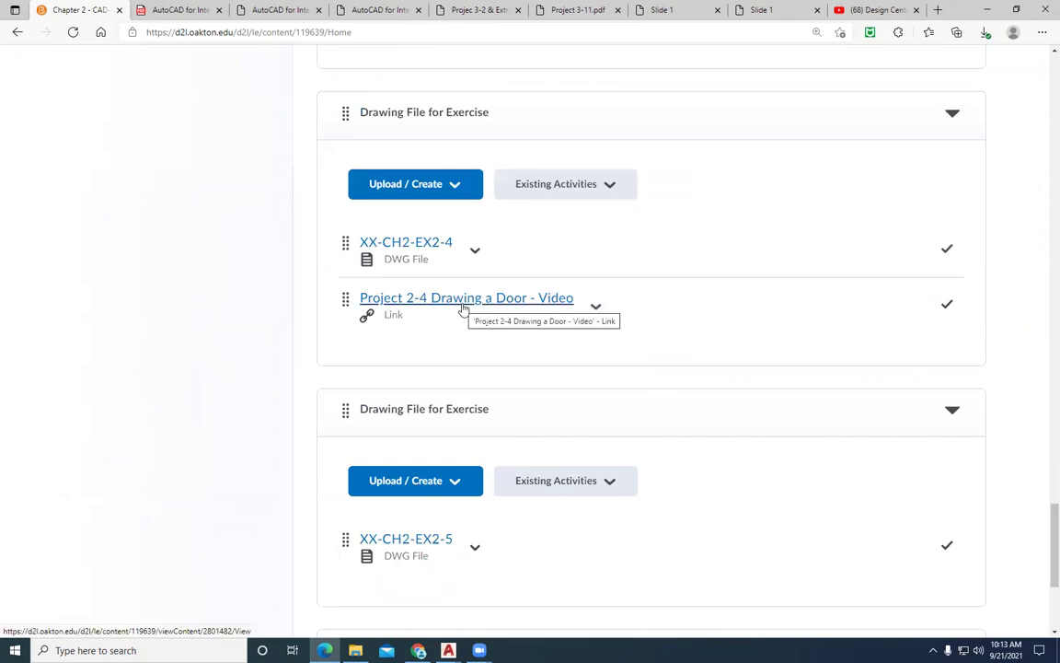
scroll(776, 377, "down", 3)
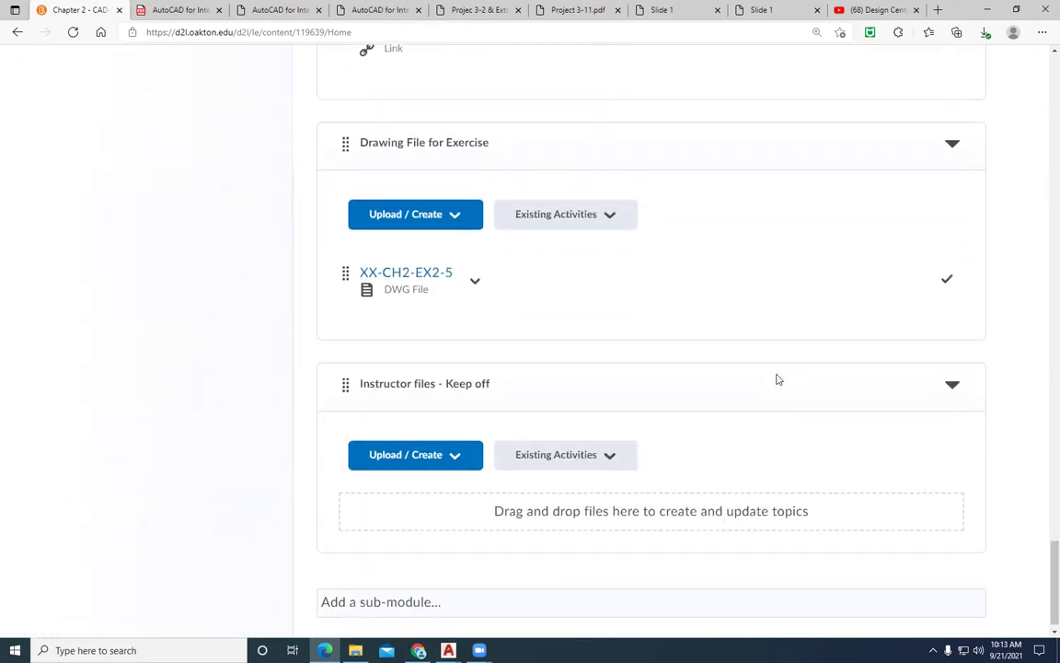
scroll(644, 396, "up", 3)
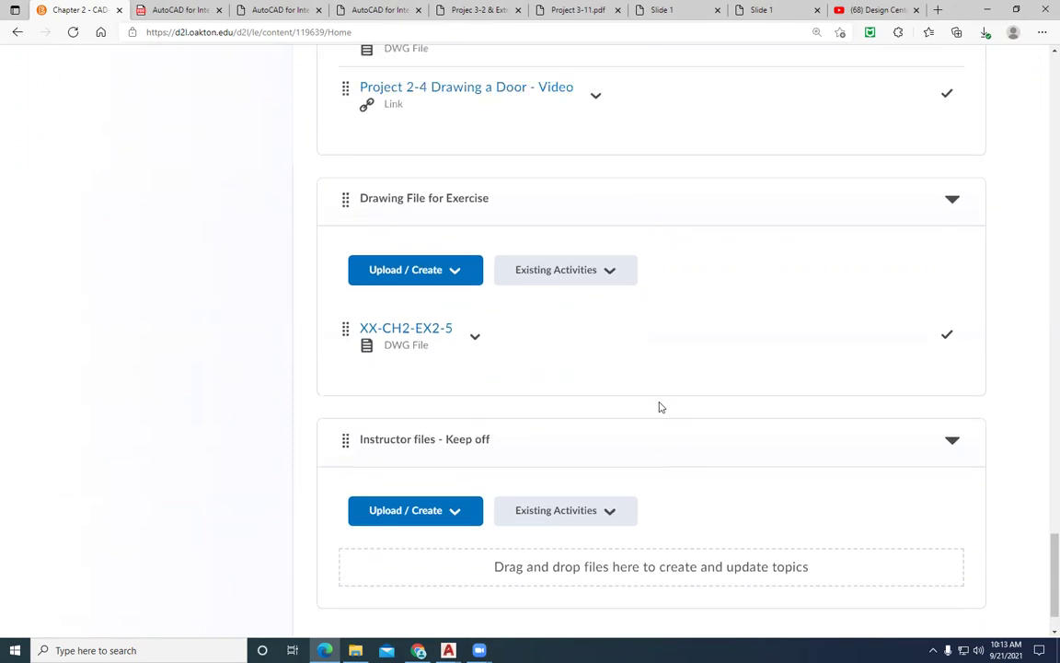
scroll(660, 414, "up", 9)
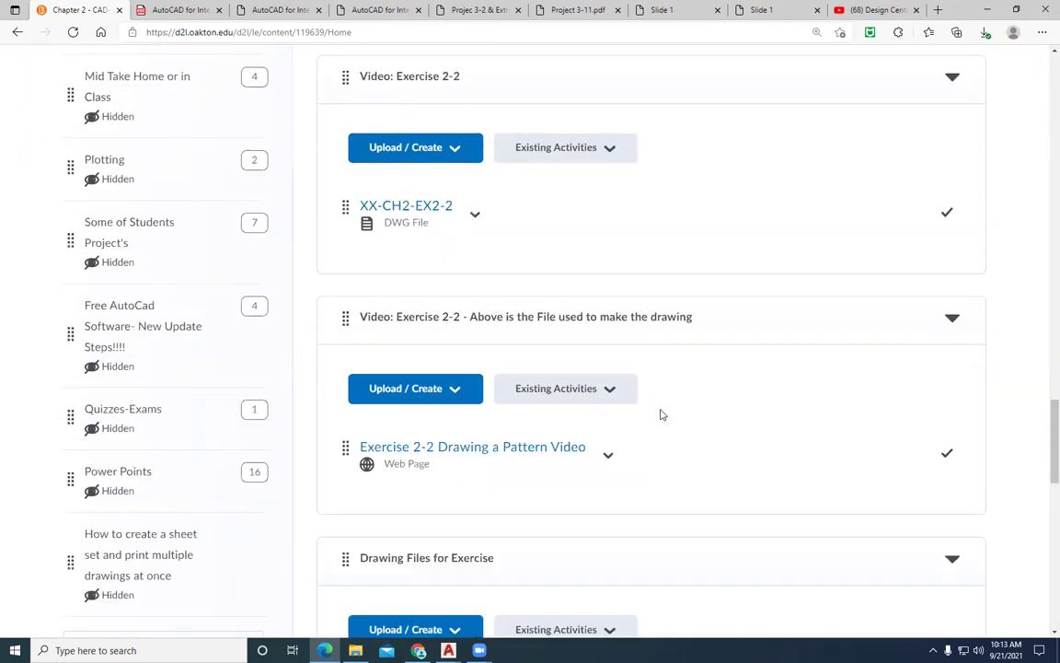
scroll(660, 414, "up", 17)
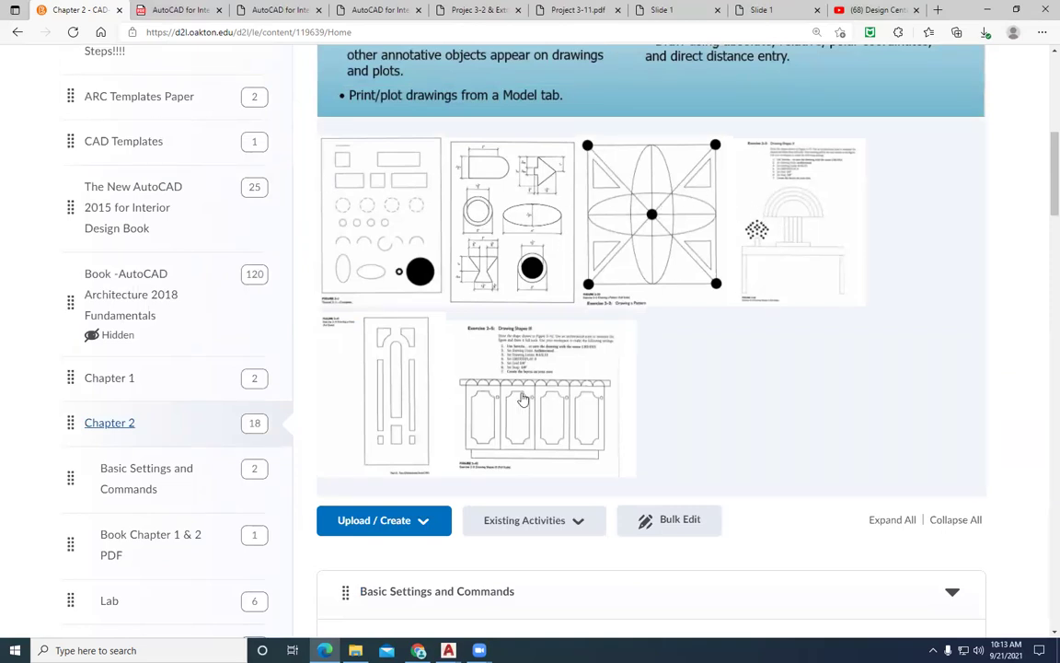
scroll(466, 376, "up", 4)
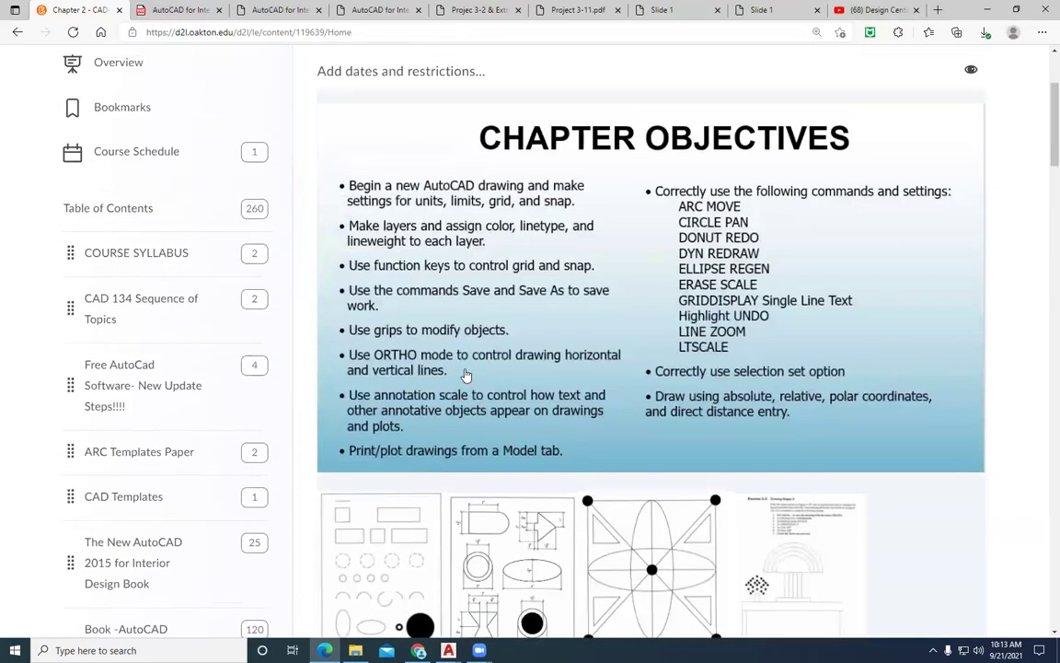
scroll(467, 375, "up", 2)
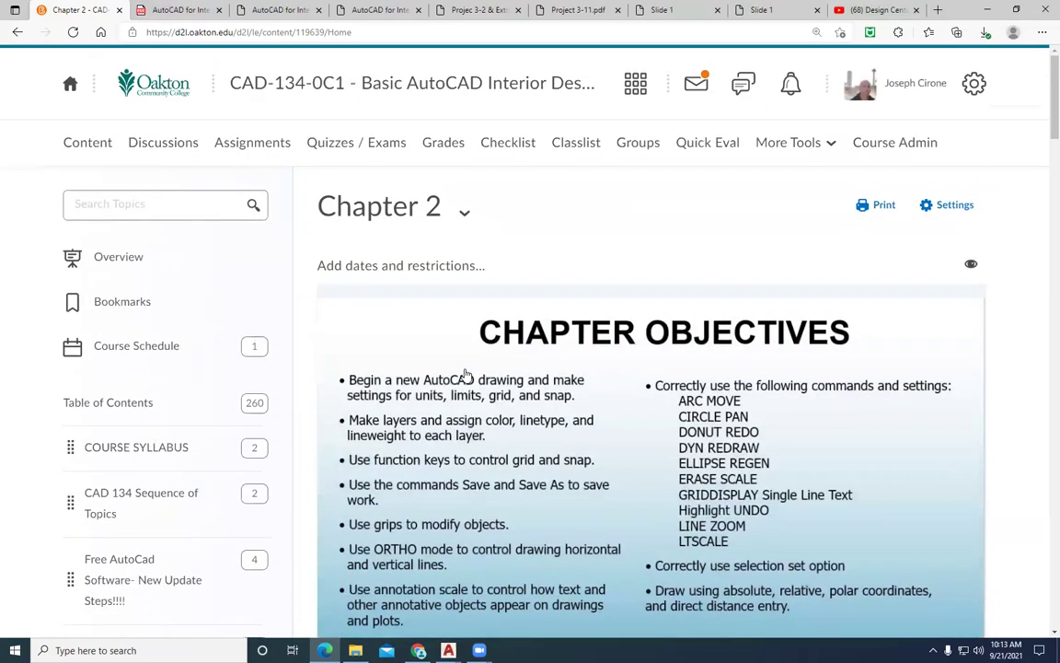
left_click(272, 149)
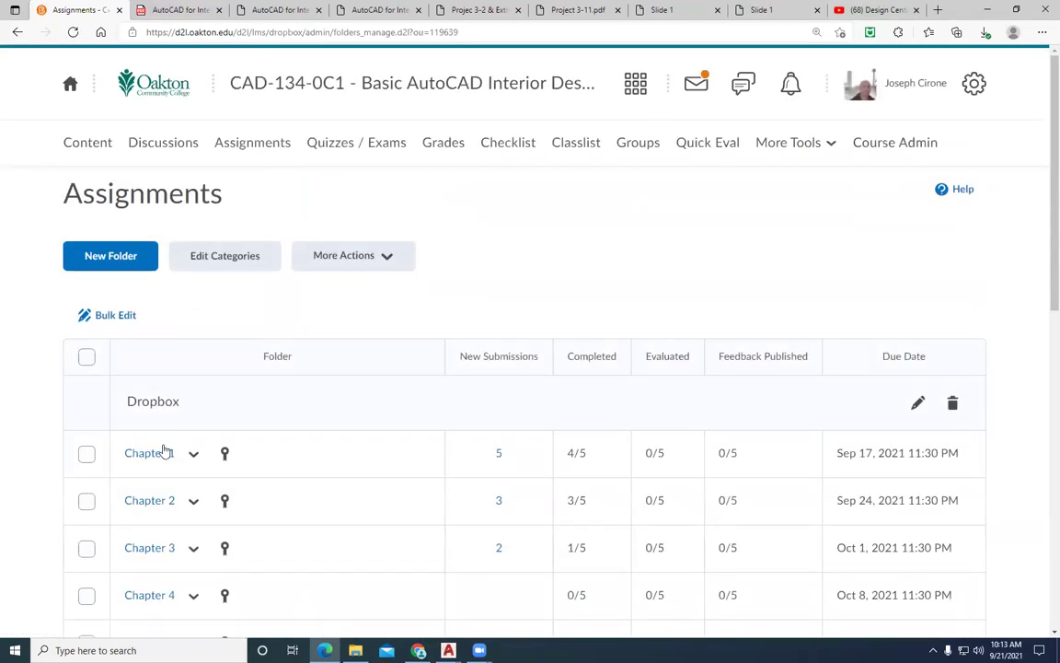
left_click(151, 501)
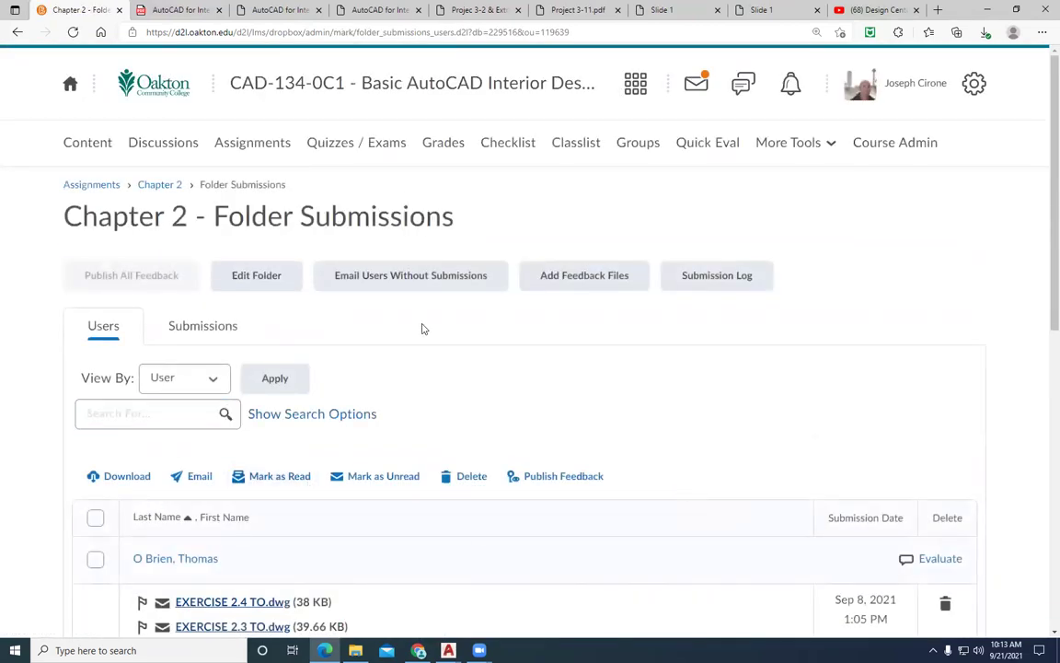
left_click(289, 90)
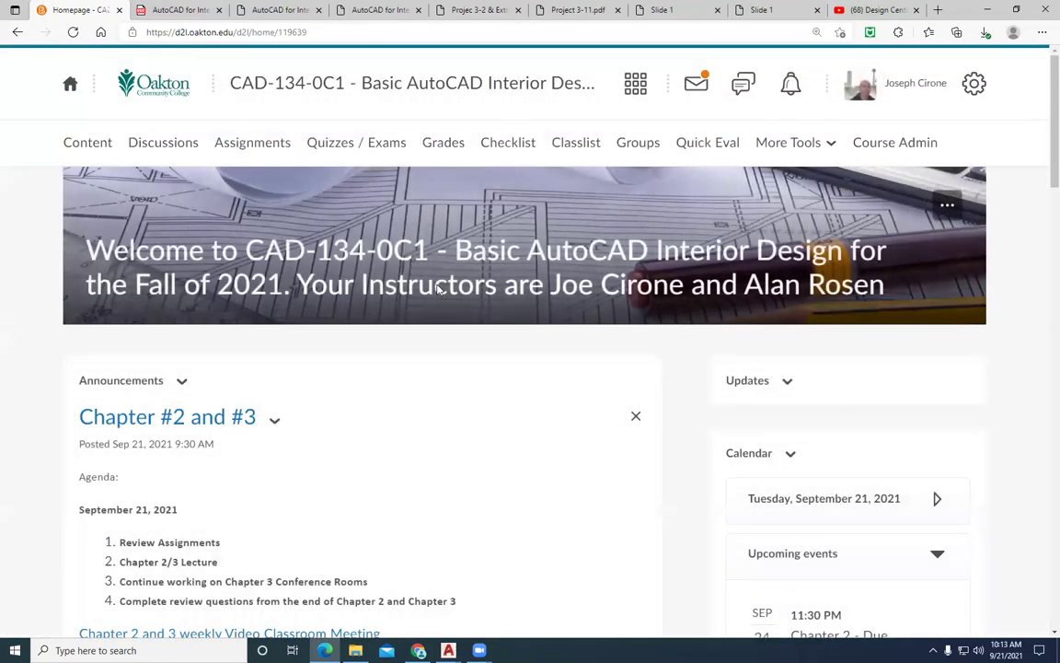
scroll(438, 290, "down", 3)
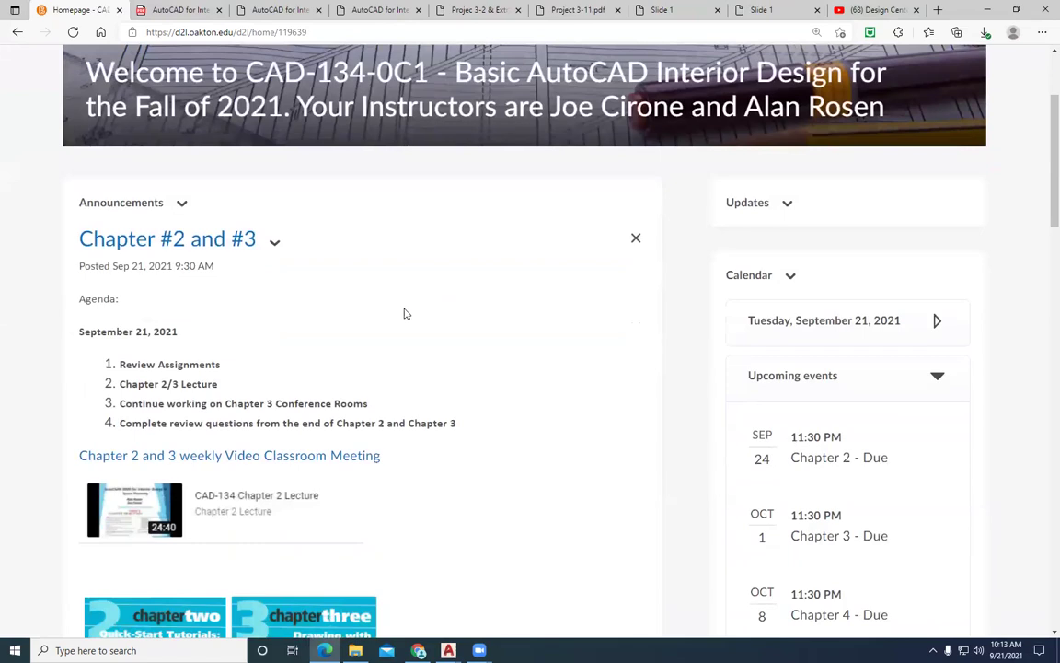
scroll(443, 320, "down", 2)
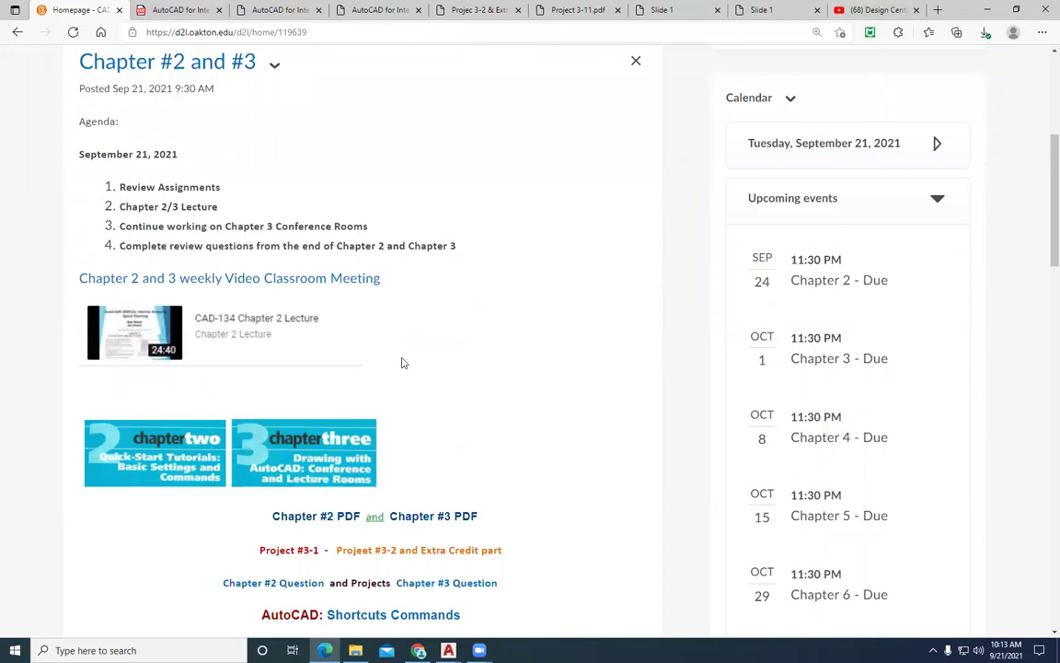
scroll(401, 362, "down", 2)
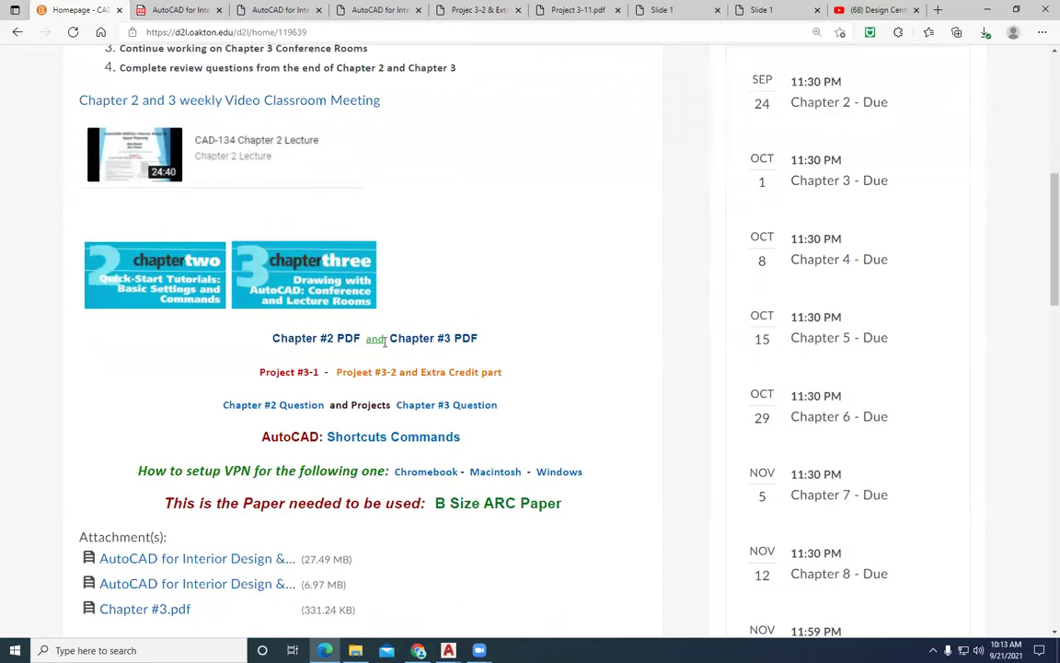
scroll(375, 342, "up", 2)
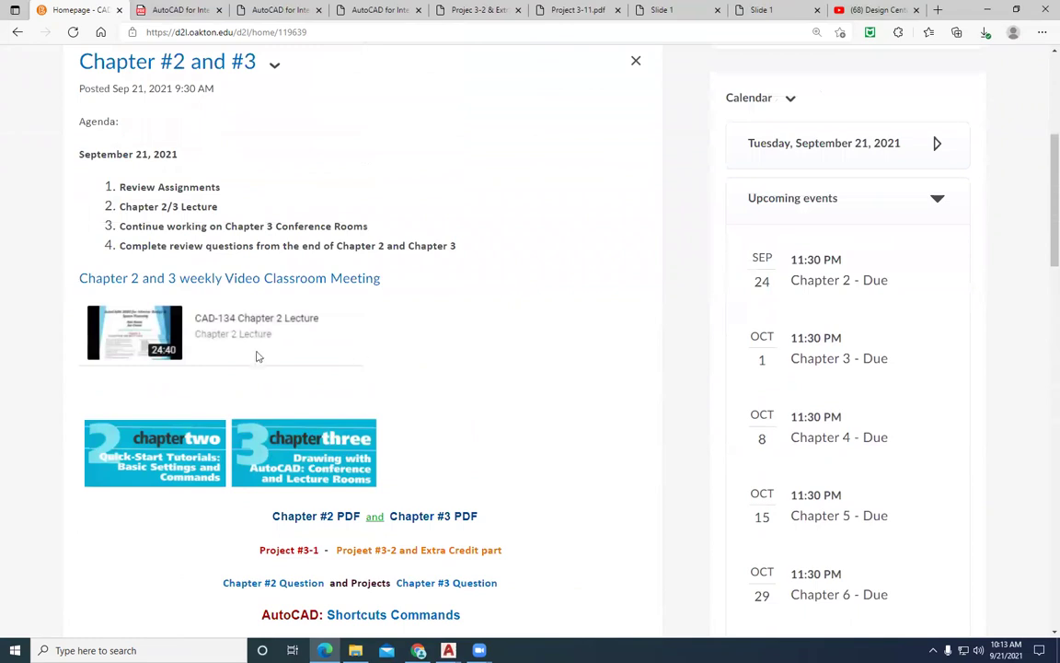
scroll(258, 357, "up", 4)
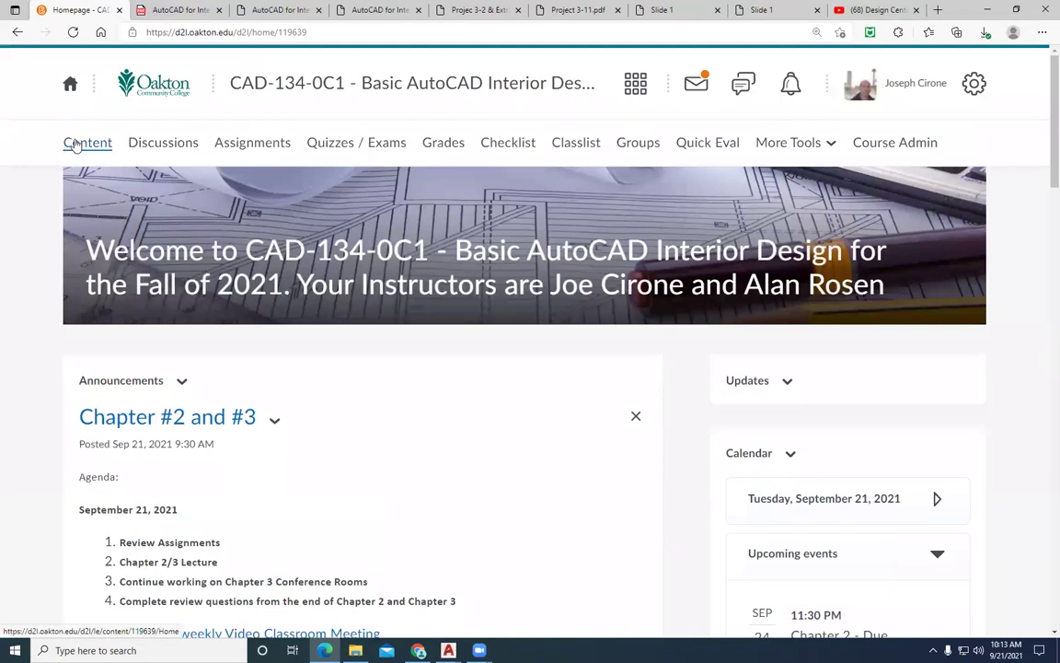
Open the Chapter 3 content page with the conference room exercises, then bring AutoCAD forward.
left_click(77, 145)
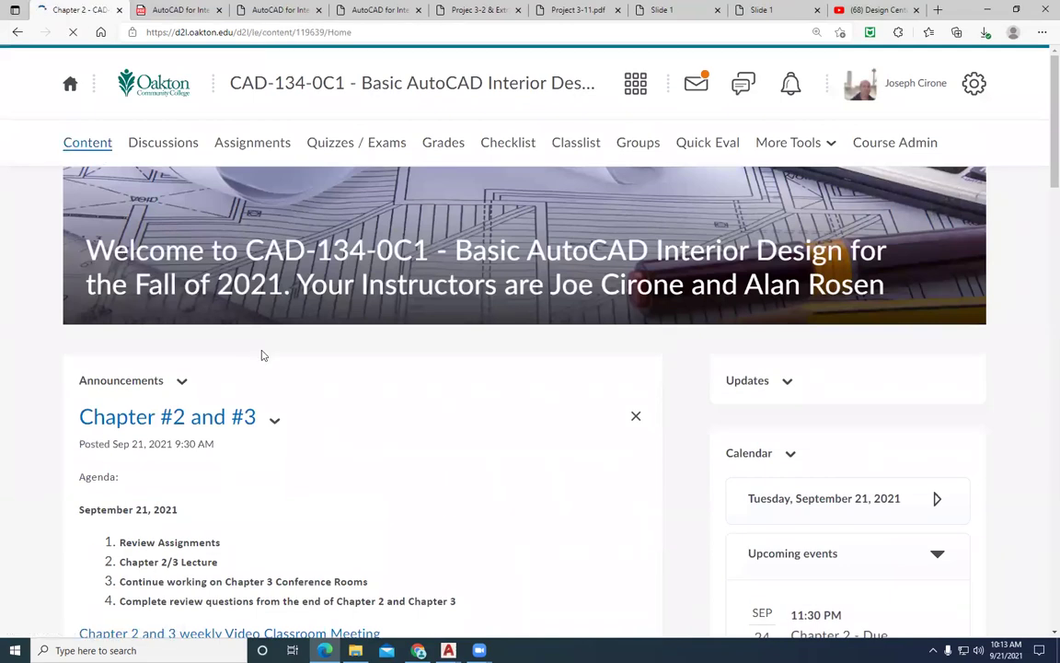
scroll(237, 369, "down", 7)
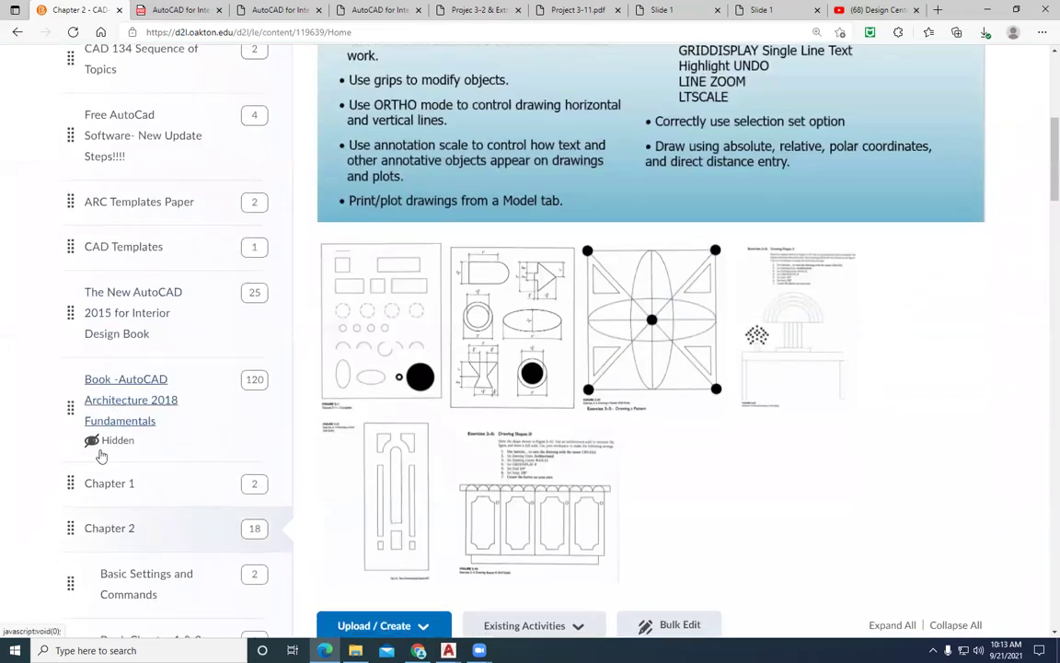
scroll(115, 470, "down", 5)
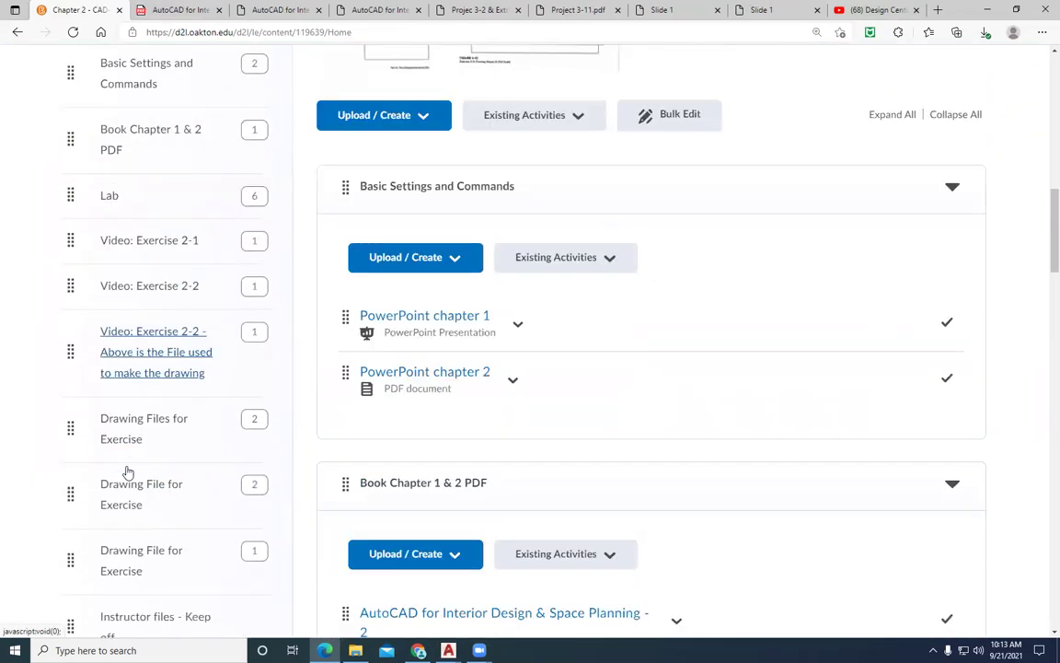
left_click(111, 572)
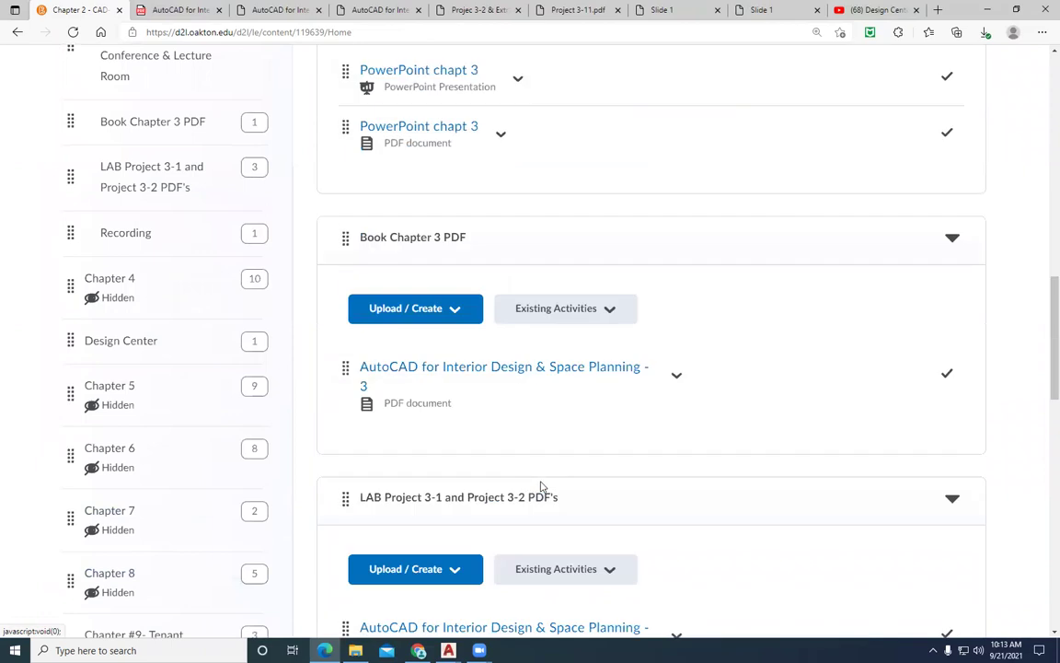
scroll(563, 488, "up", 10)
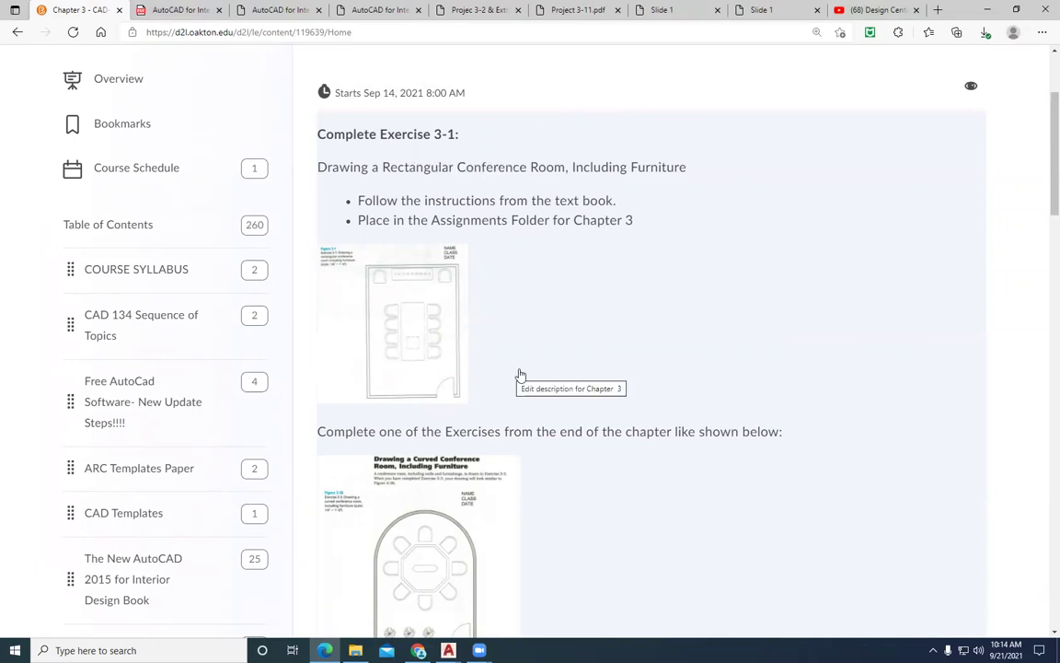
scroll(543, 368, "down", 3)
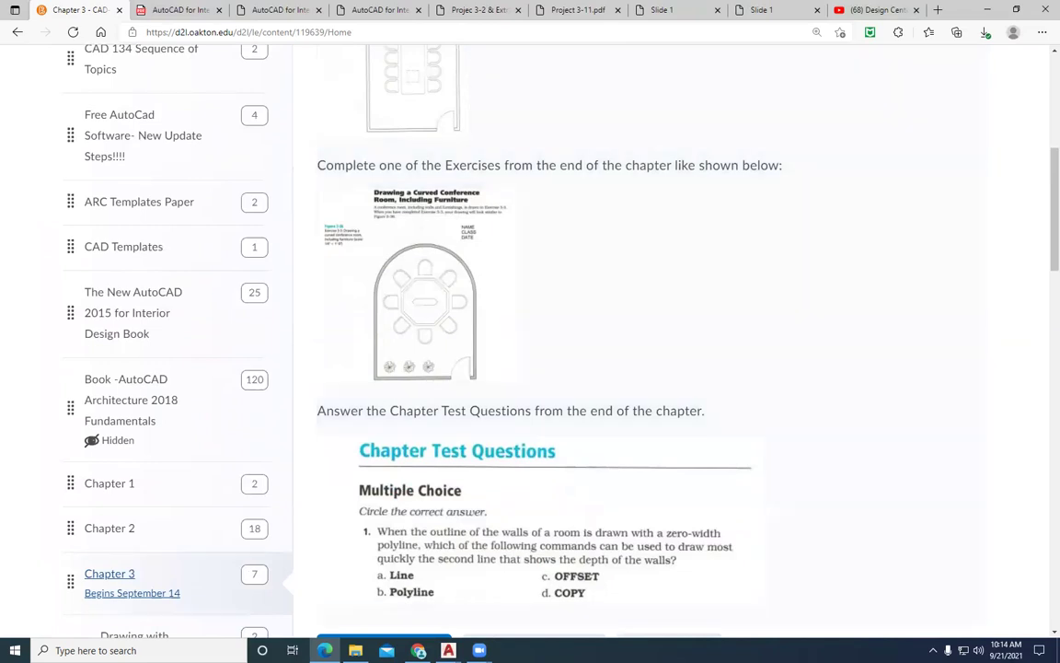
key("alt+Tab")
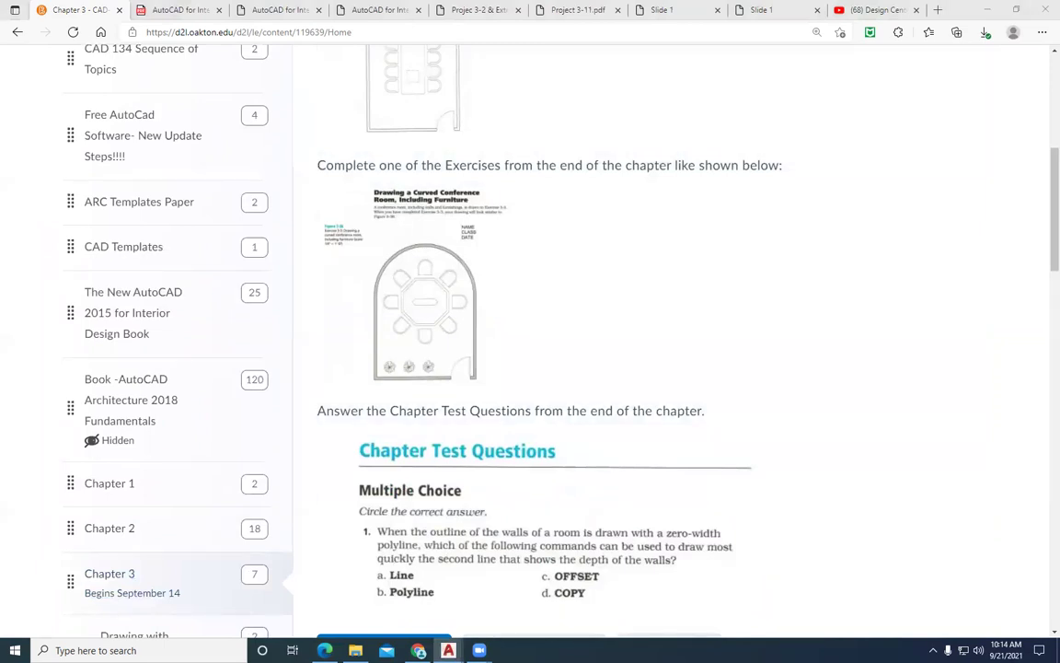
key("alt+Tab")
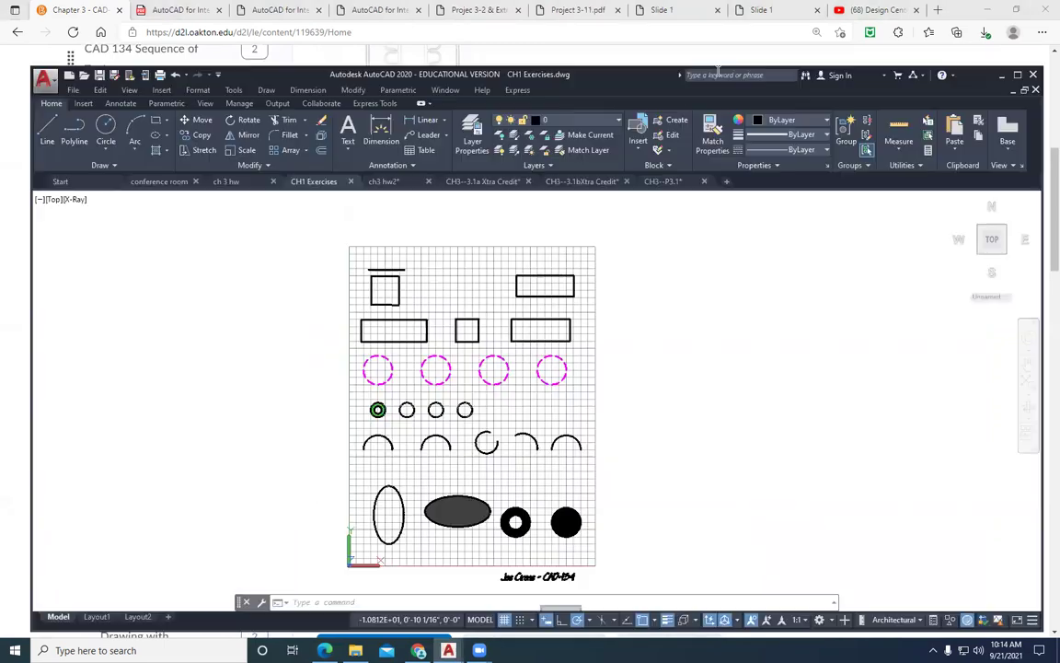
Maximize AutoCAD and view the CH3--P3.1 floor plan in model space.
left_click(1018, 75)
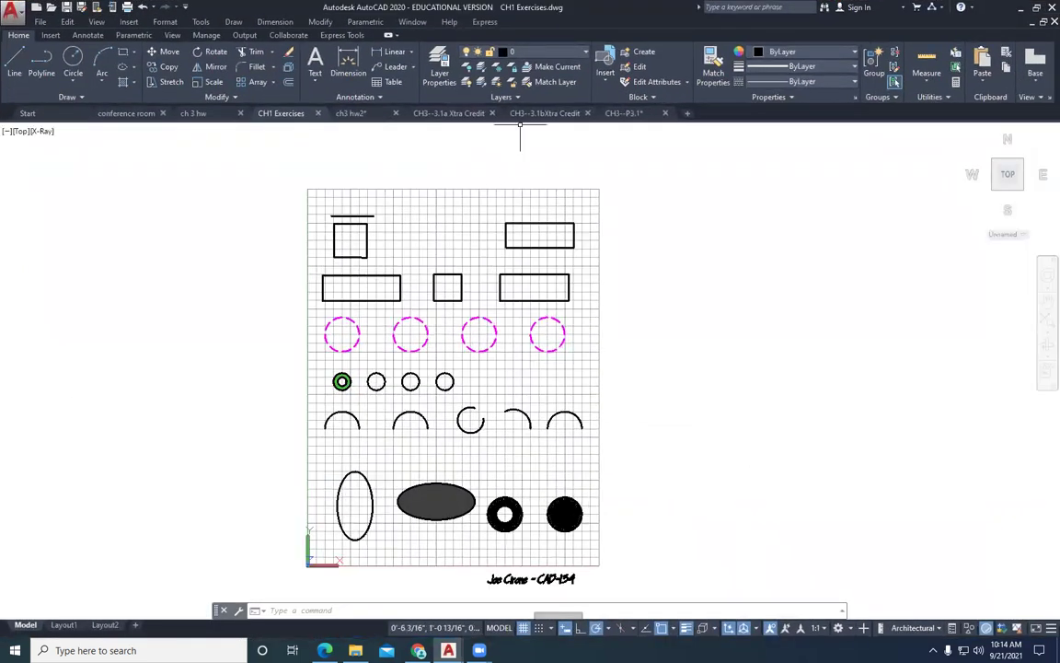
left_click(624, 113)
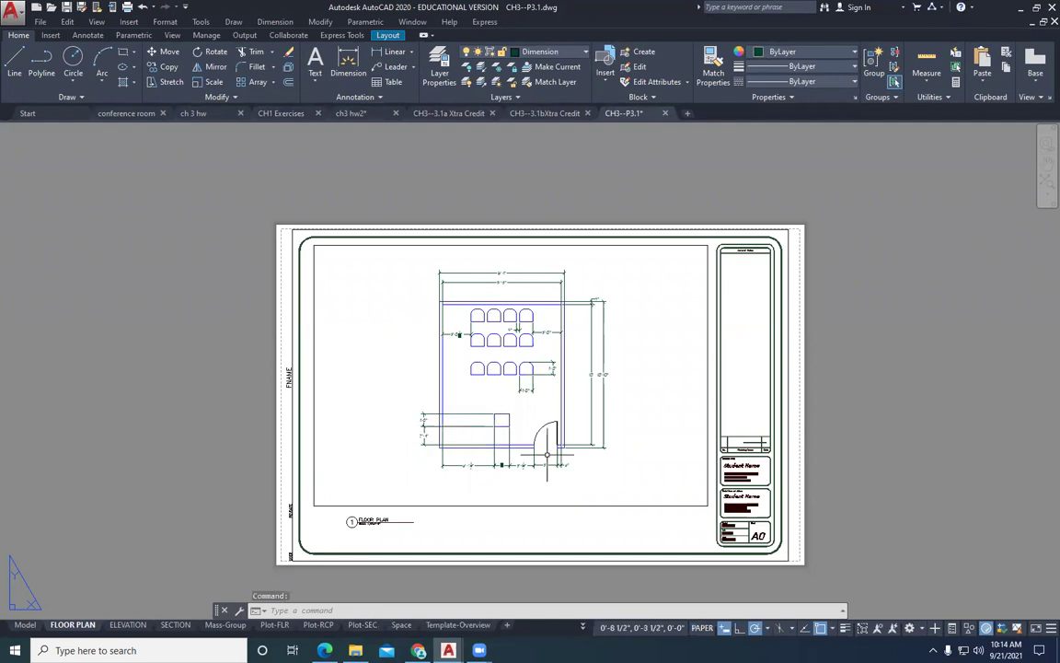
left_click(25, 625)
scroll(452, 268, "up", 5)
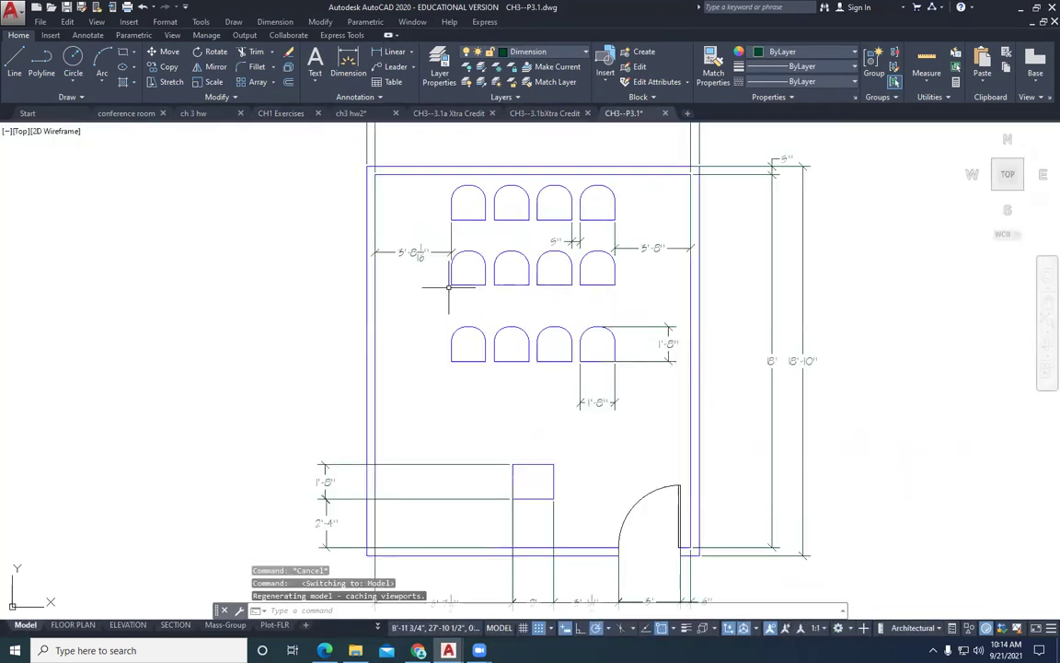
scroll(452, 268, "down", 2)
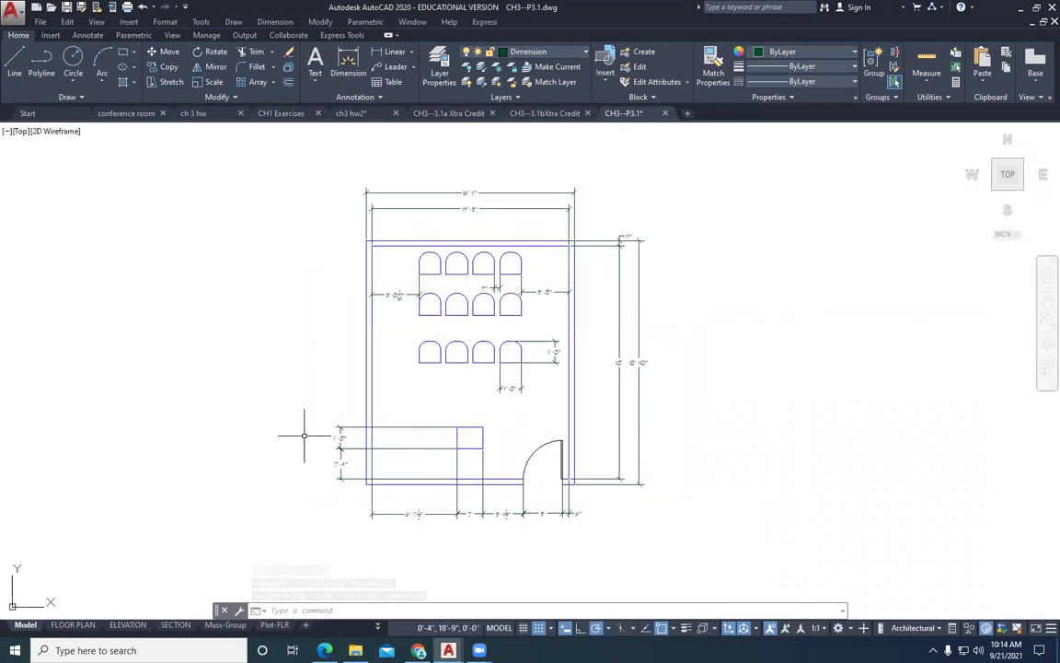
scroll(452, 196, "up", 4)
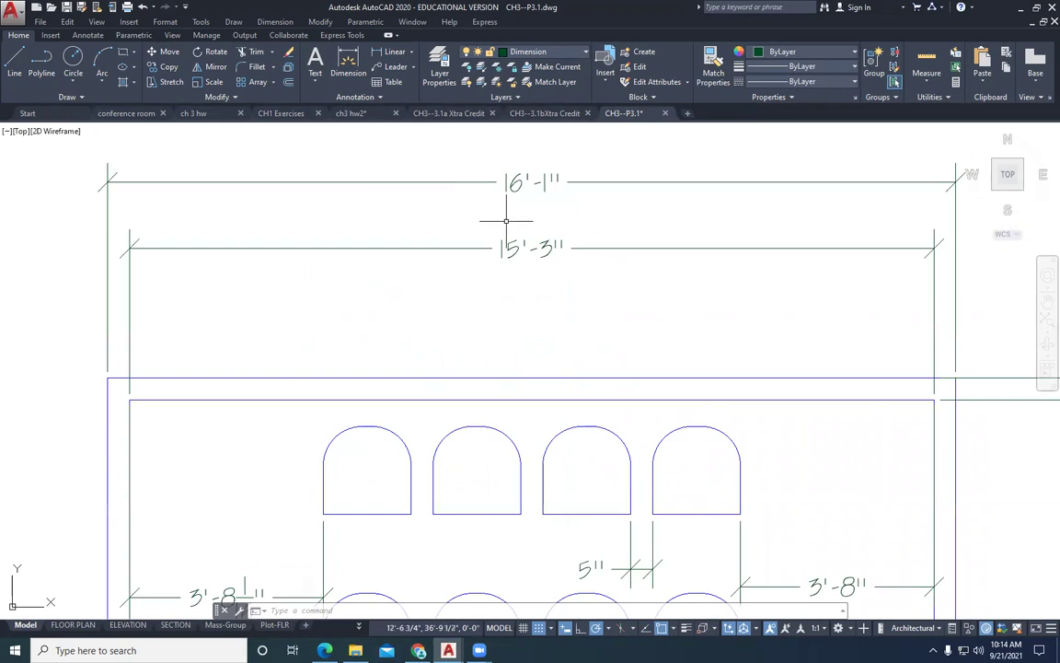
scroll(498, 288, "down", 2)
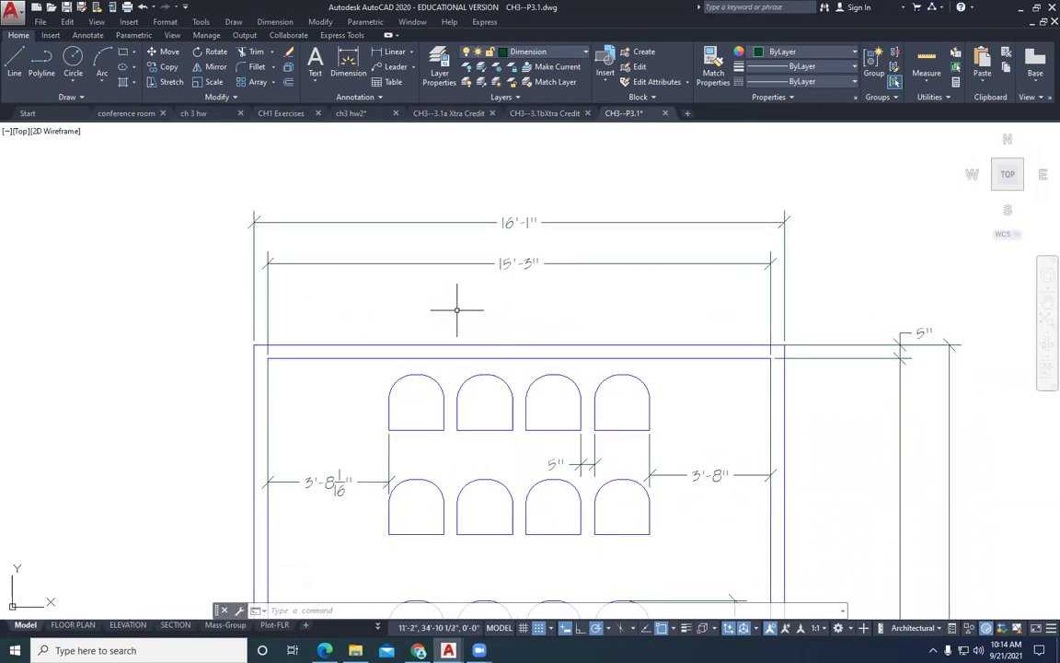
Review the two Xtra Credit drawings and ch3 hw2, then return to CH3--P3.1 and the browser.
left_click(526, 113)
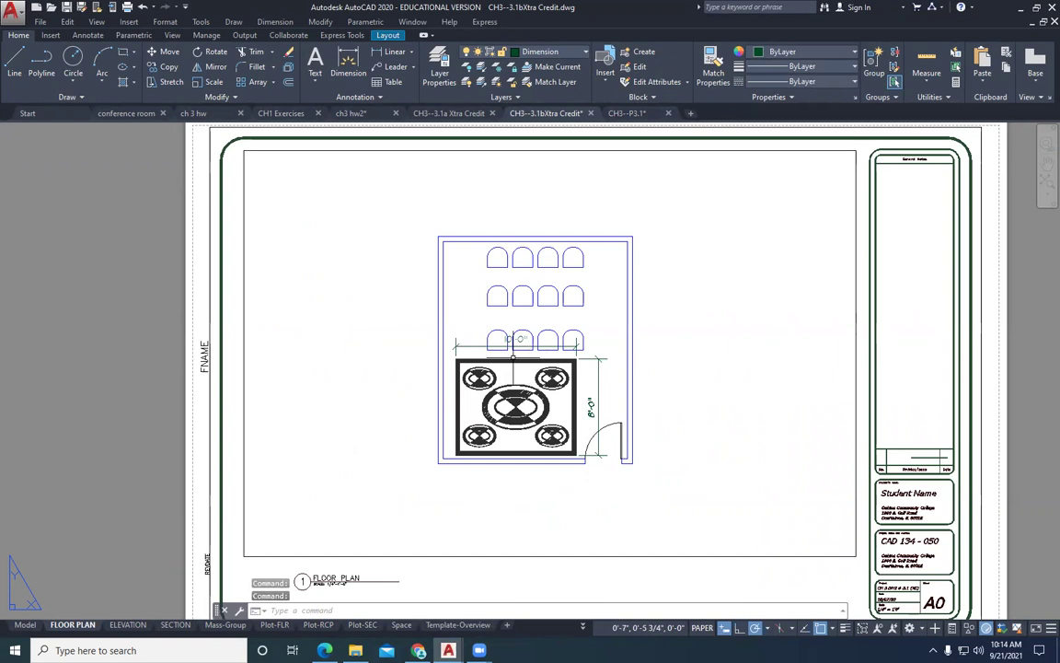
left_click(440, 112)
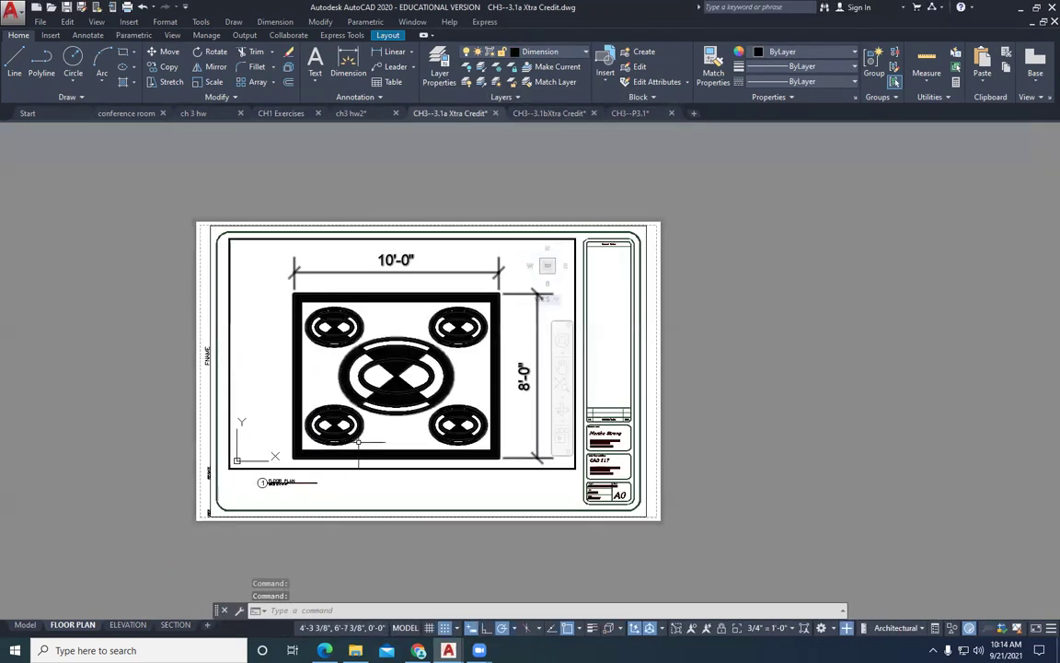
left_click(352, 113)
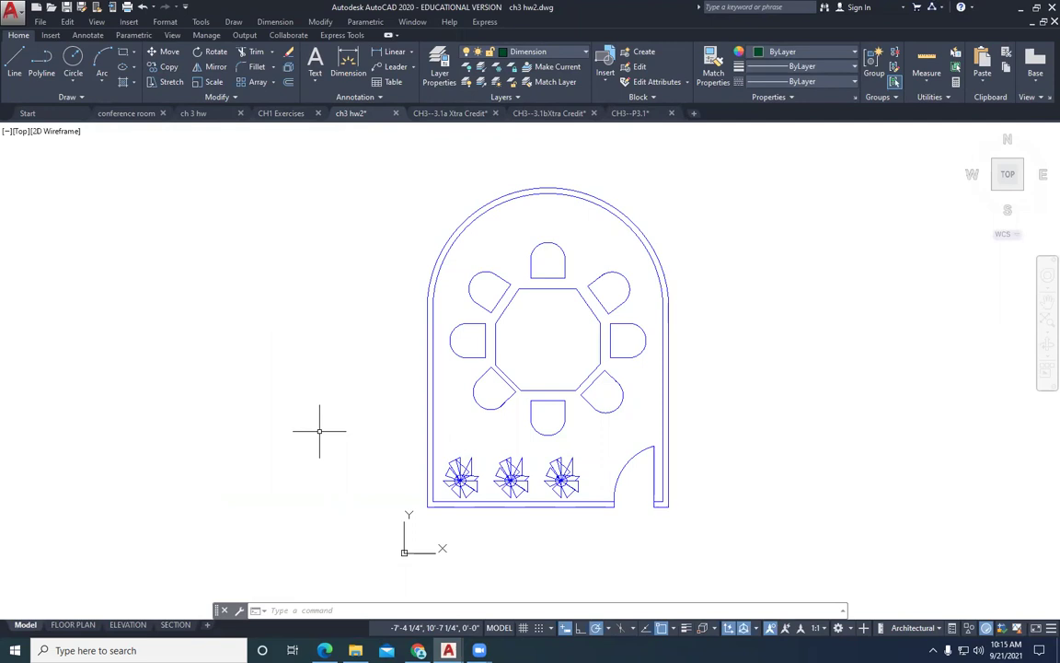
left_click(630, 113)
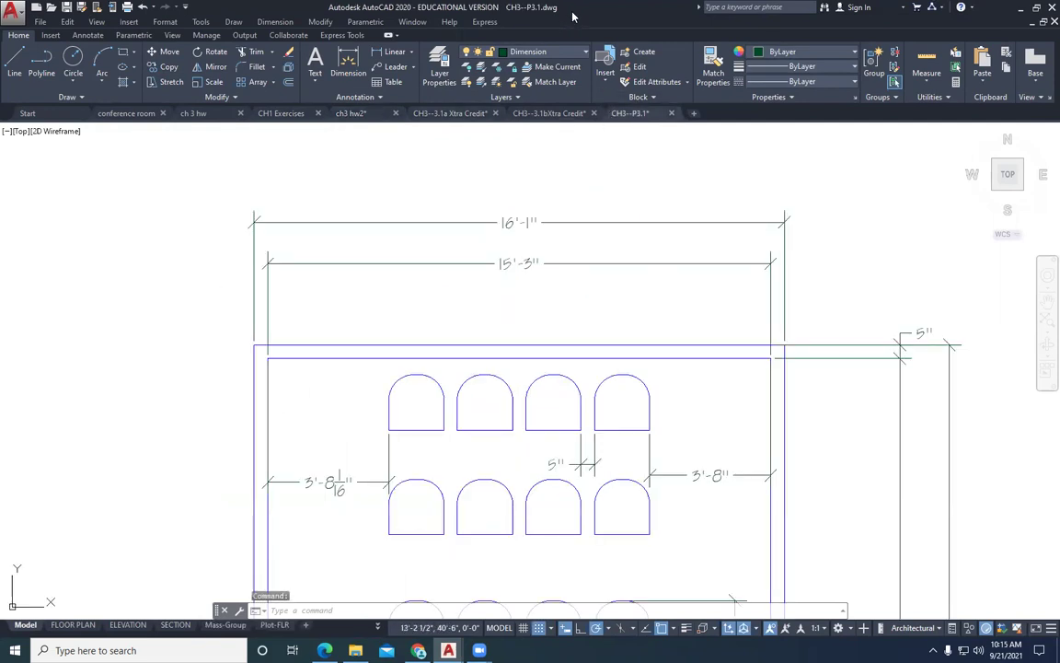
key("alt+Tab")
scroll(200, 409, "up", 5)
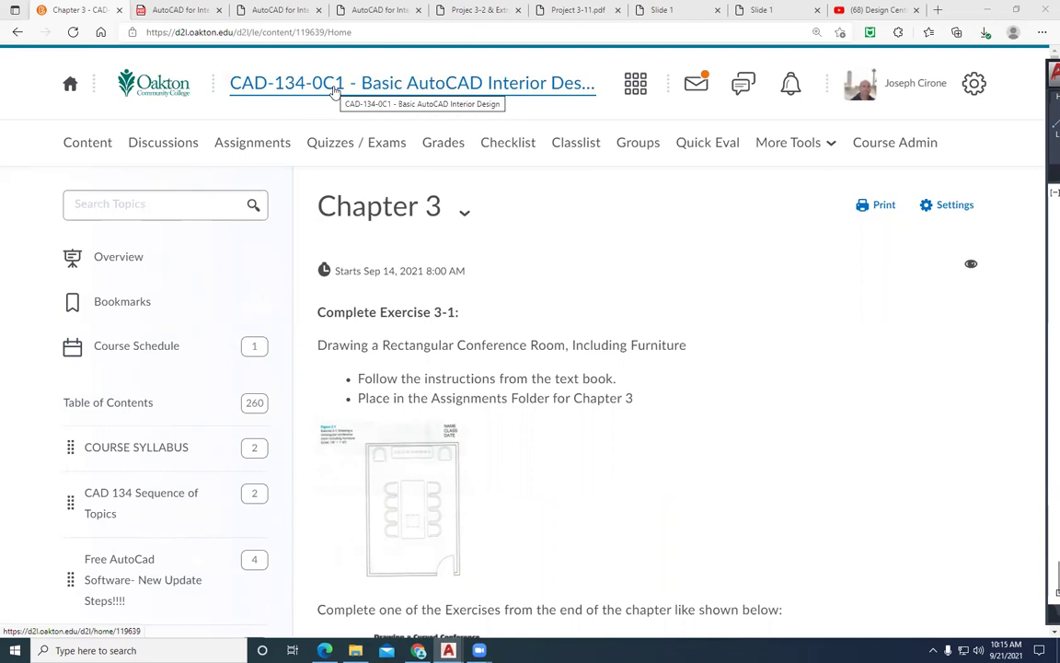
Open the Project #3-1 PDF to Figure 3-58's conference room dimensions, then switch to AutoCAD.
left_click(391, 90)
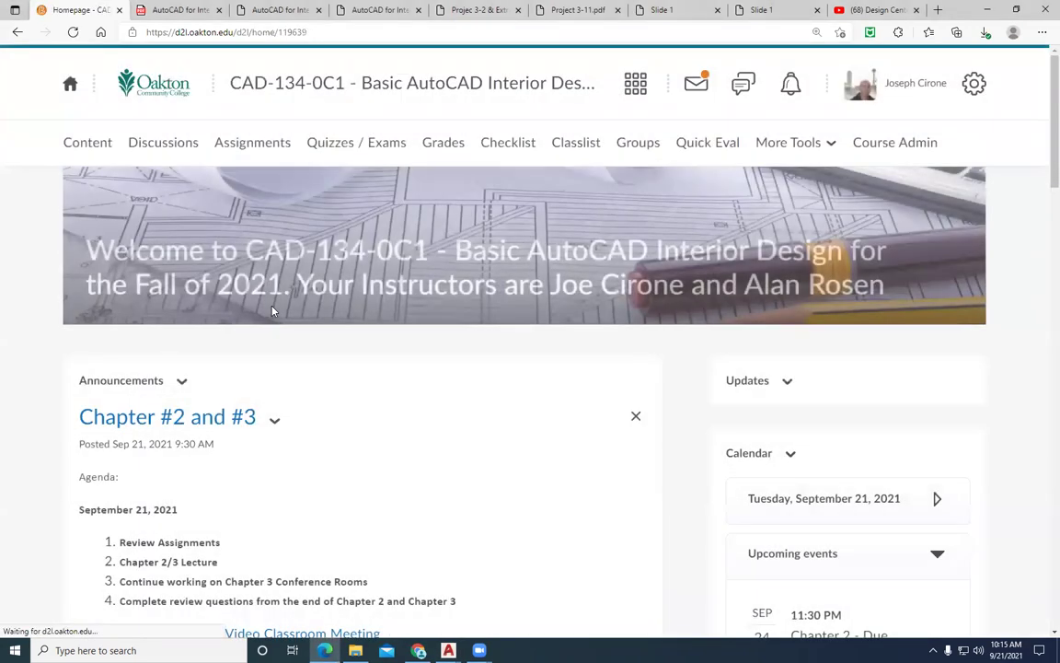
scroll(337, 359, "down", 3)
scroll(337, 359, "down", 1)
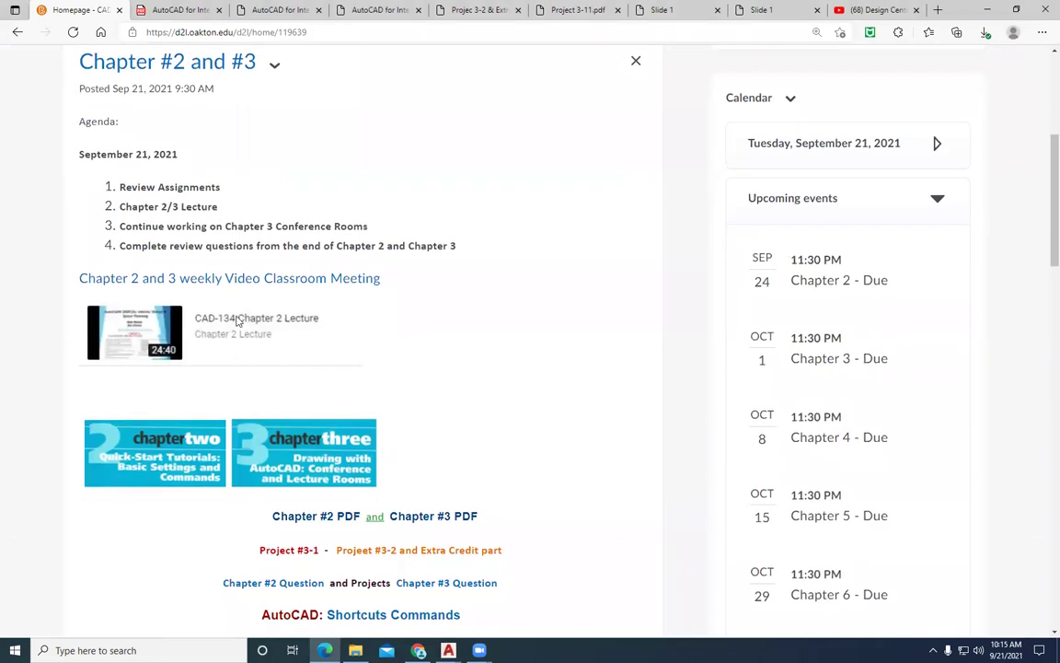
scroll(237, 323, "down", 3)
scroll(270, 207, "down", 1)
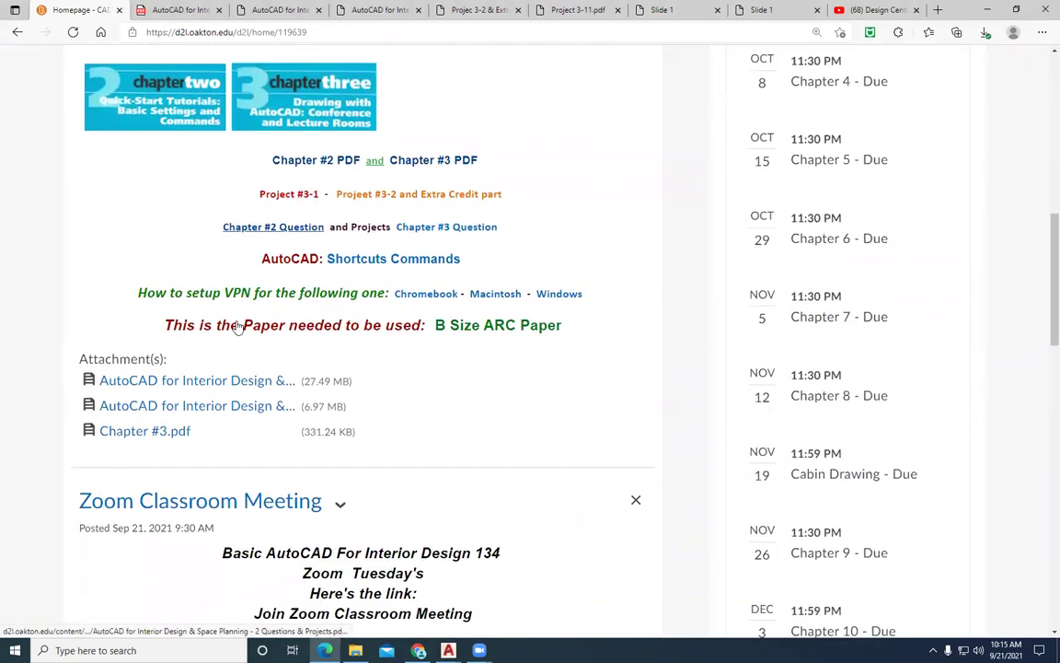
left_click(289, 195)
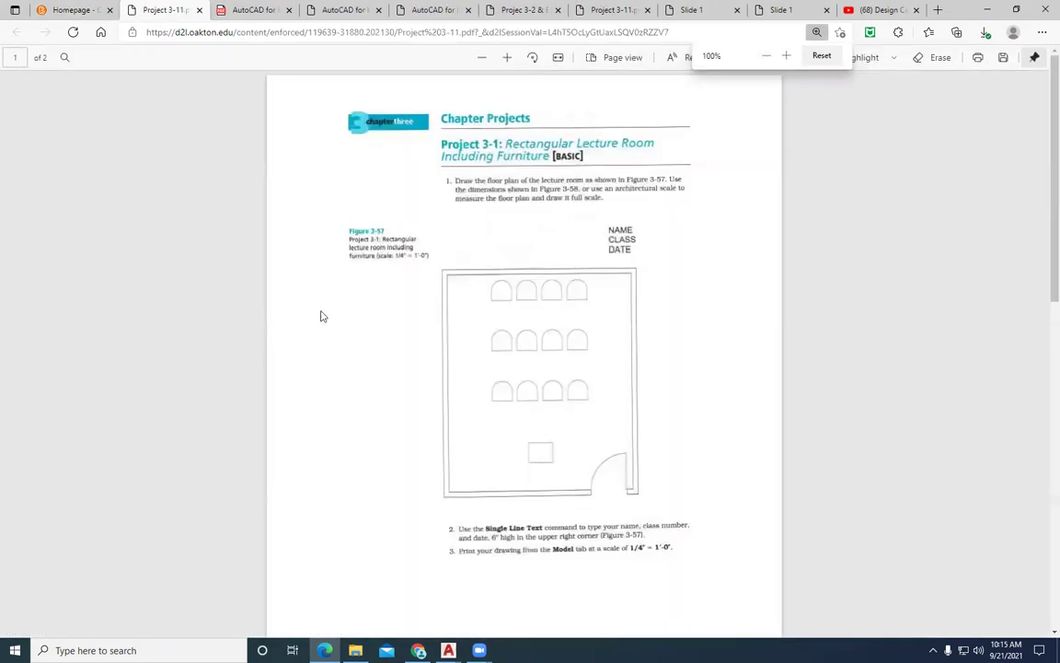
scroll(493, 230, "down", 3)
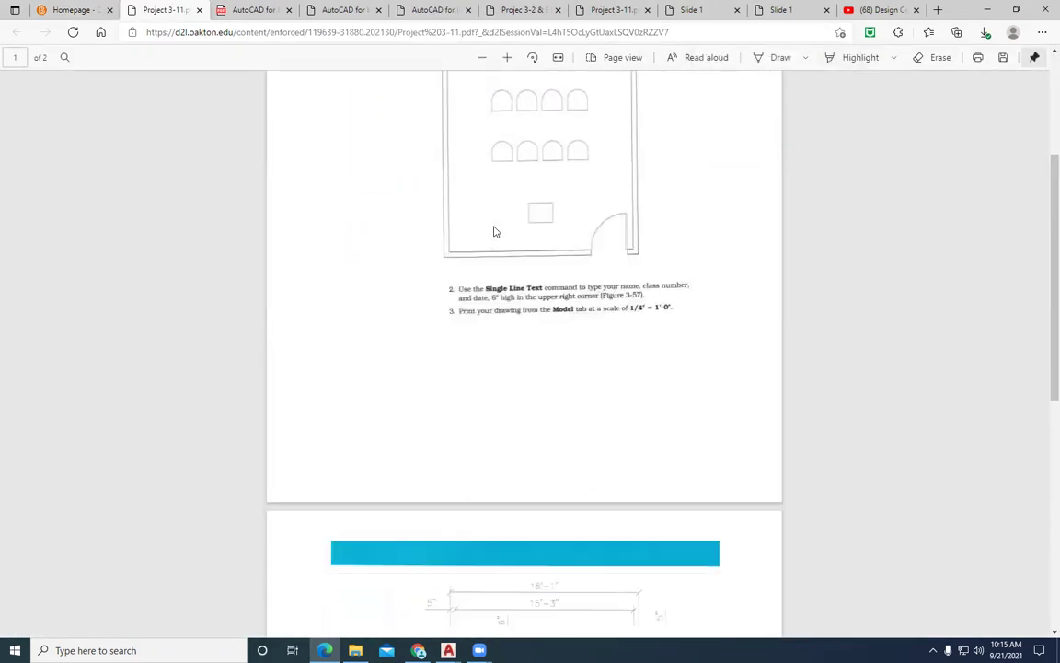
scroll(493, 231, "down", 6)
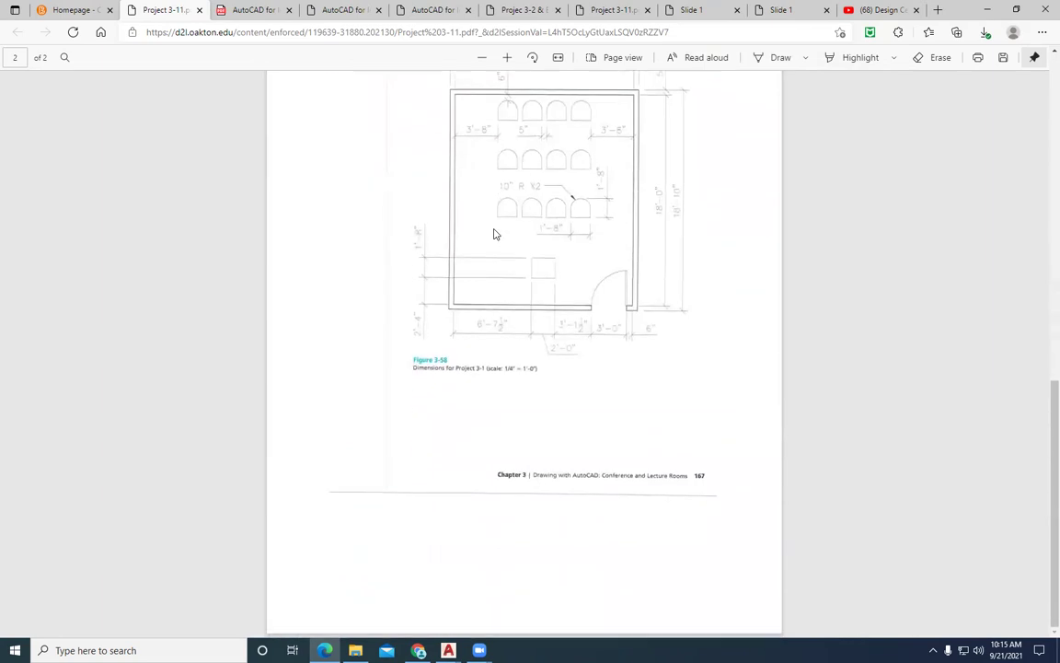
scroll(502, 369, "up", 2)
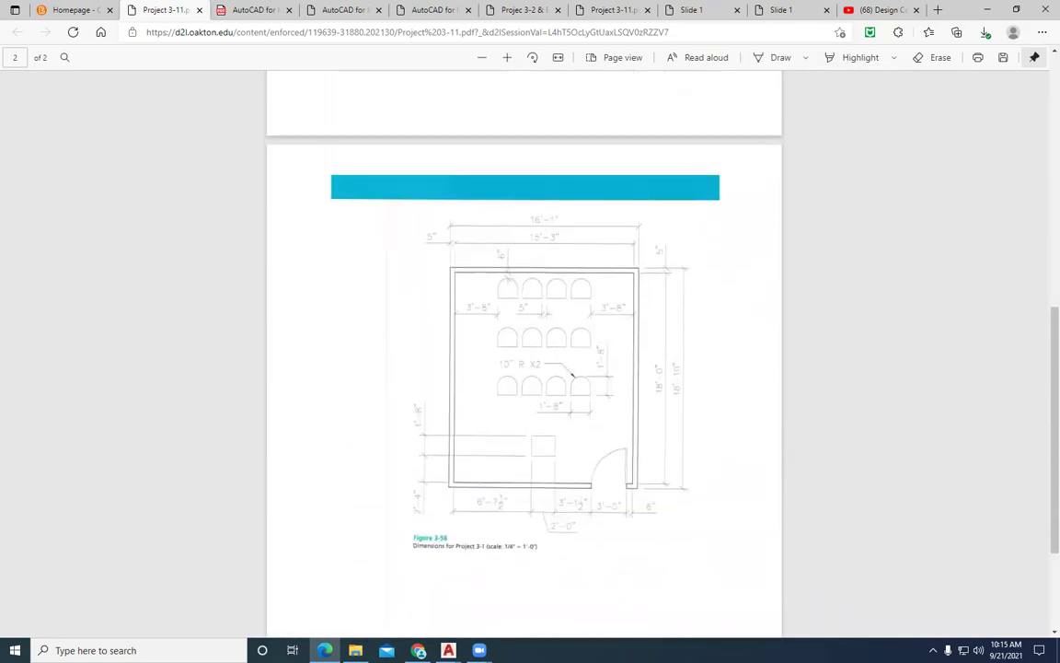
key("alt+Tab")
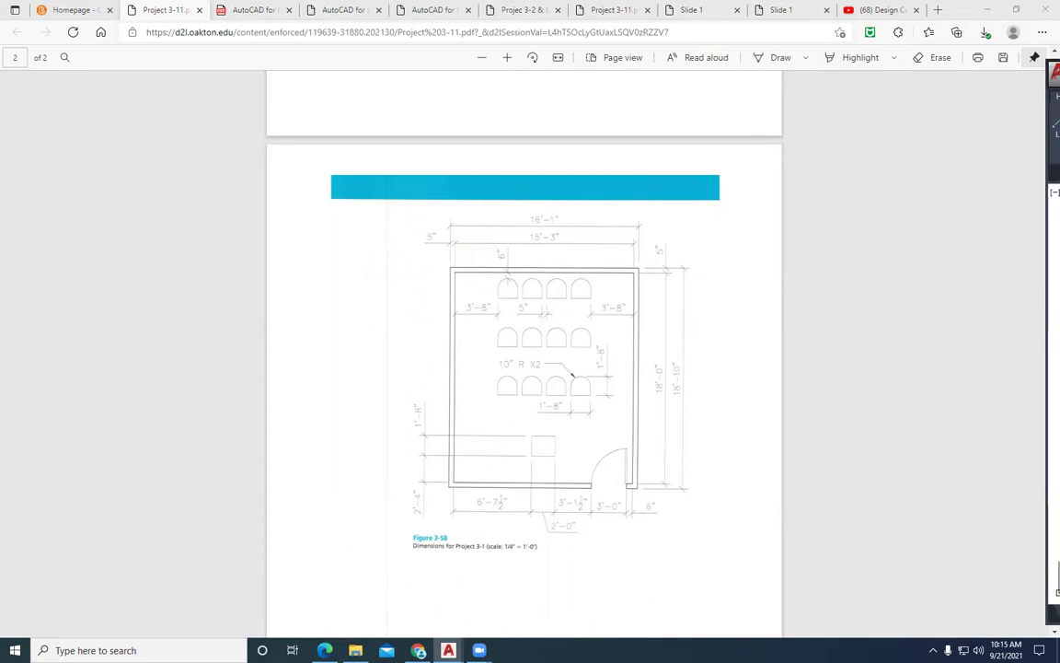
Zoom and pan to centre the CH3--P3.1 conference room plan, then return to the Figure 3-58 PDF.
scroll(727, 426, "down", 5)
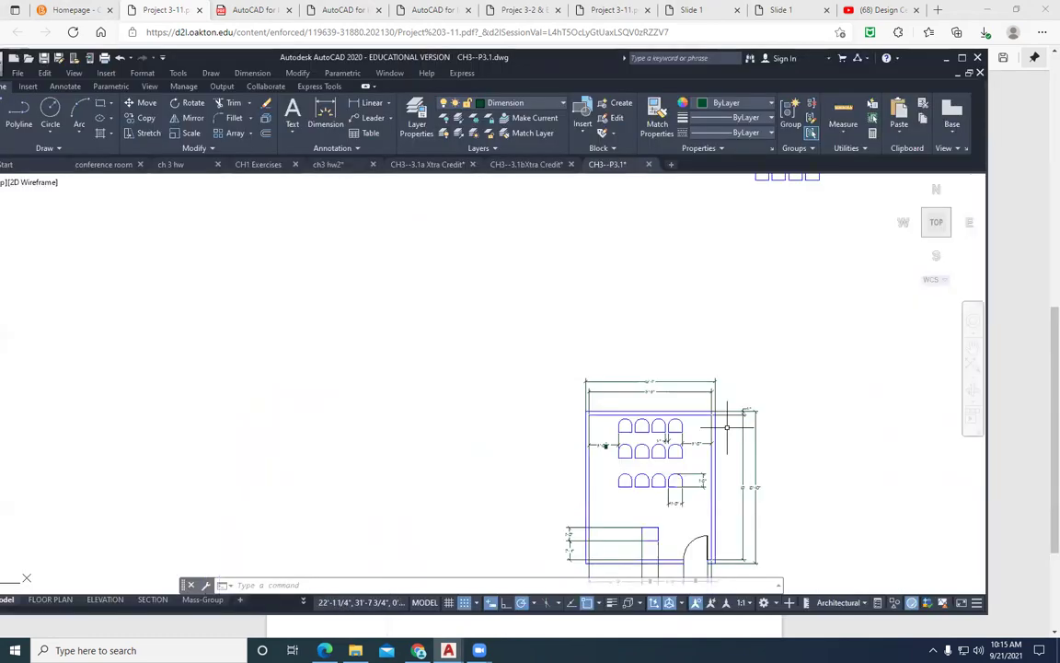
scroll(736, 516, "down", 2)
scroll(750, 359, "up", 8)
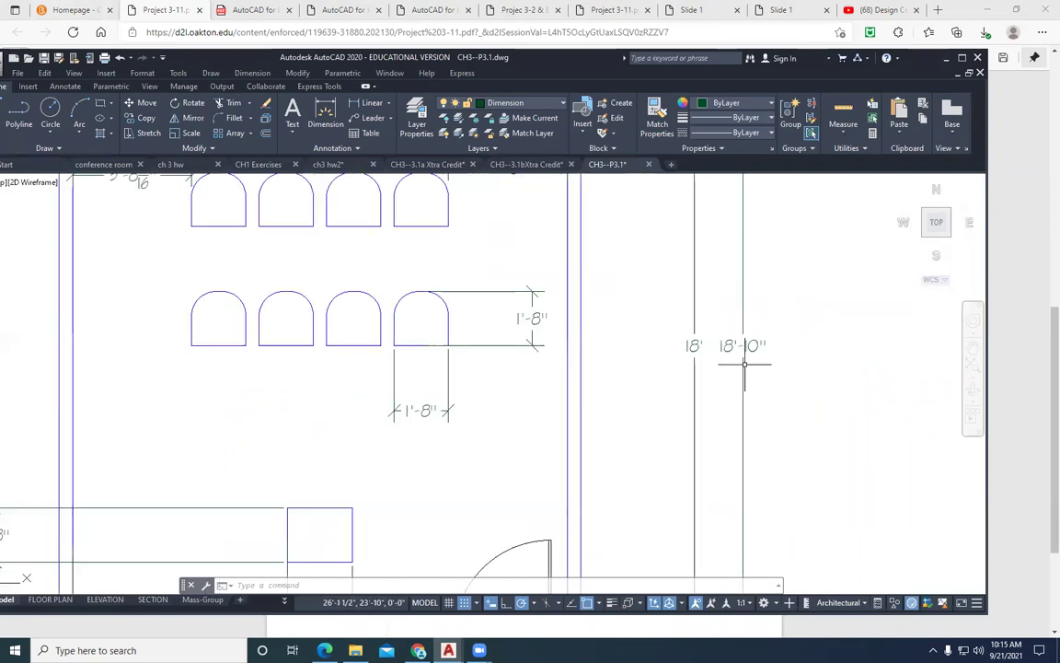
scroll(744, 362, "down", 7)
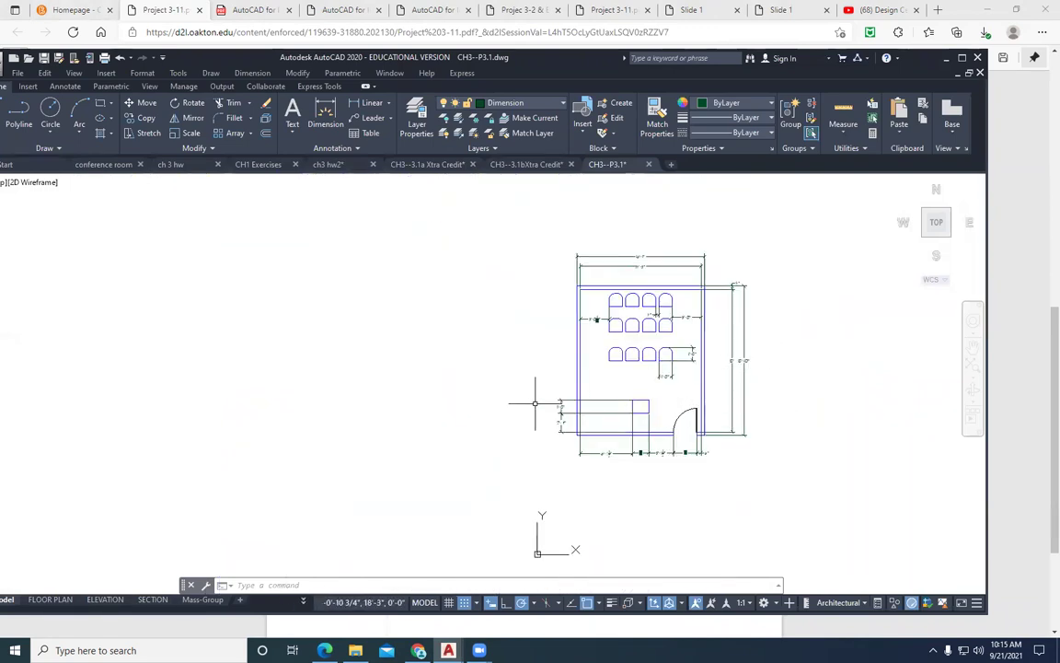
scroll(686, 331, "up", 4)
scroll(645, 359, "down", 2)
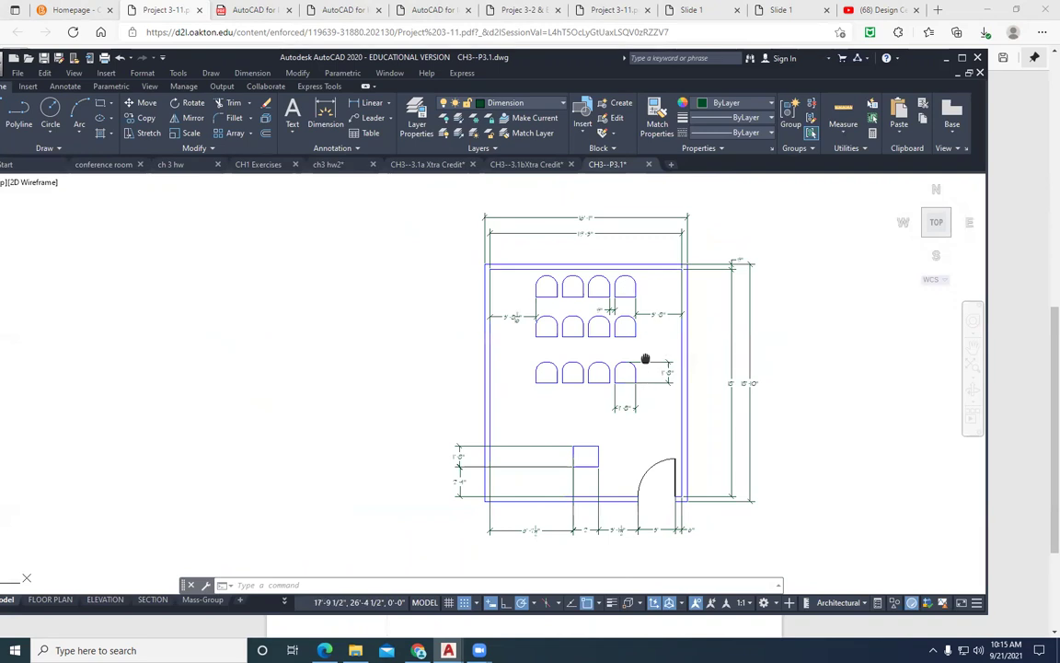
middle_click_drag(645, 359, 547, 364)
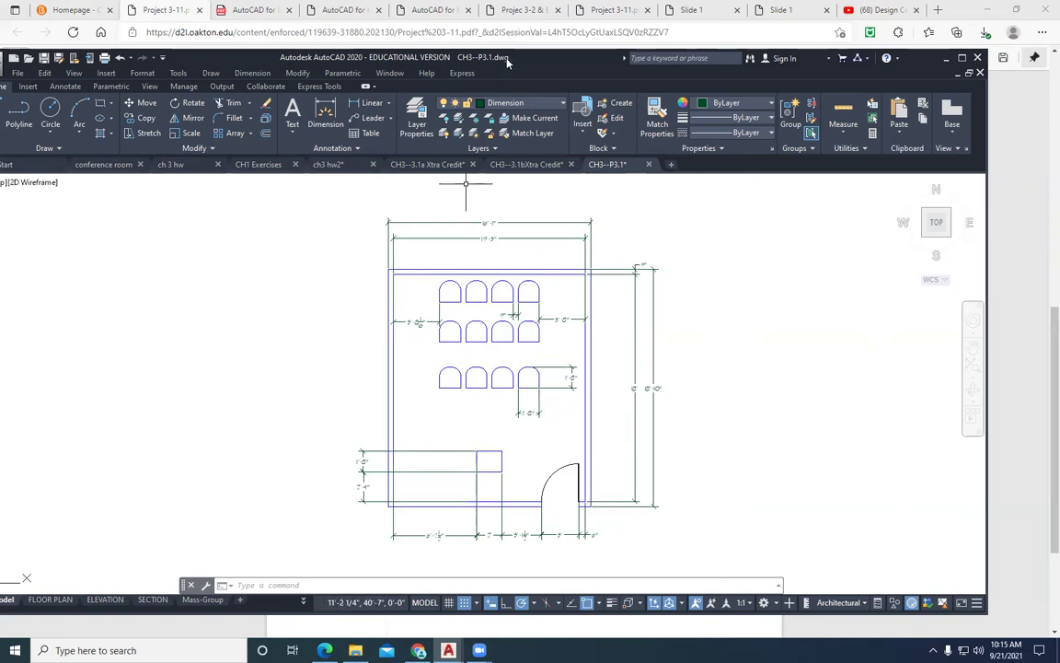
key("alt+Tab")
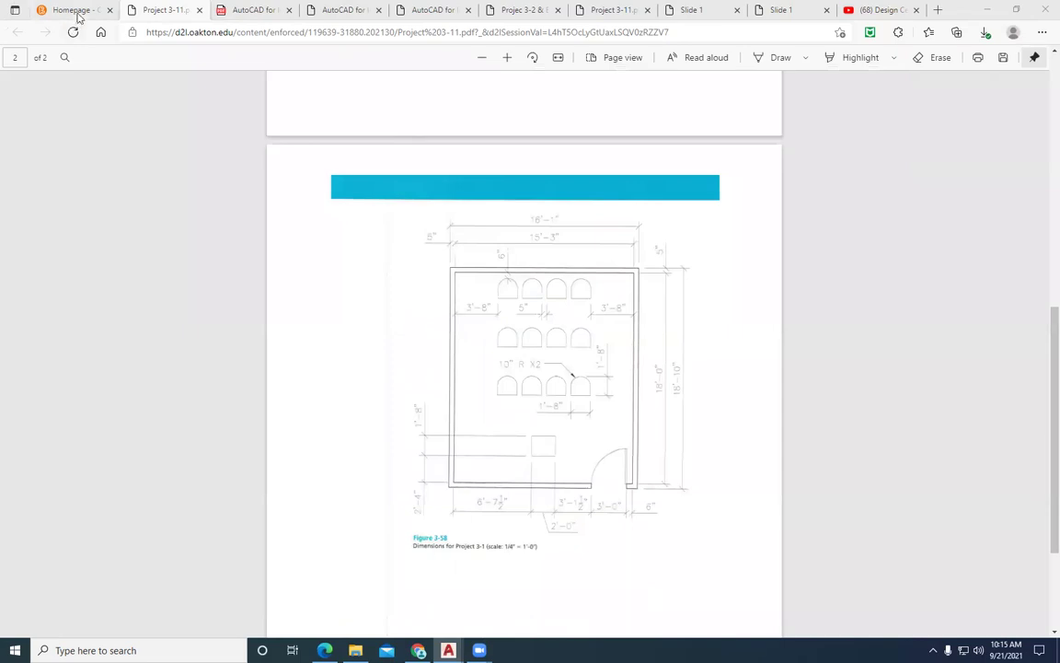
Open the Project 3-2 and Extra Credit PDF from the homepage and scroll to Figure 3-60.
left_click(78, 13)
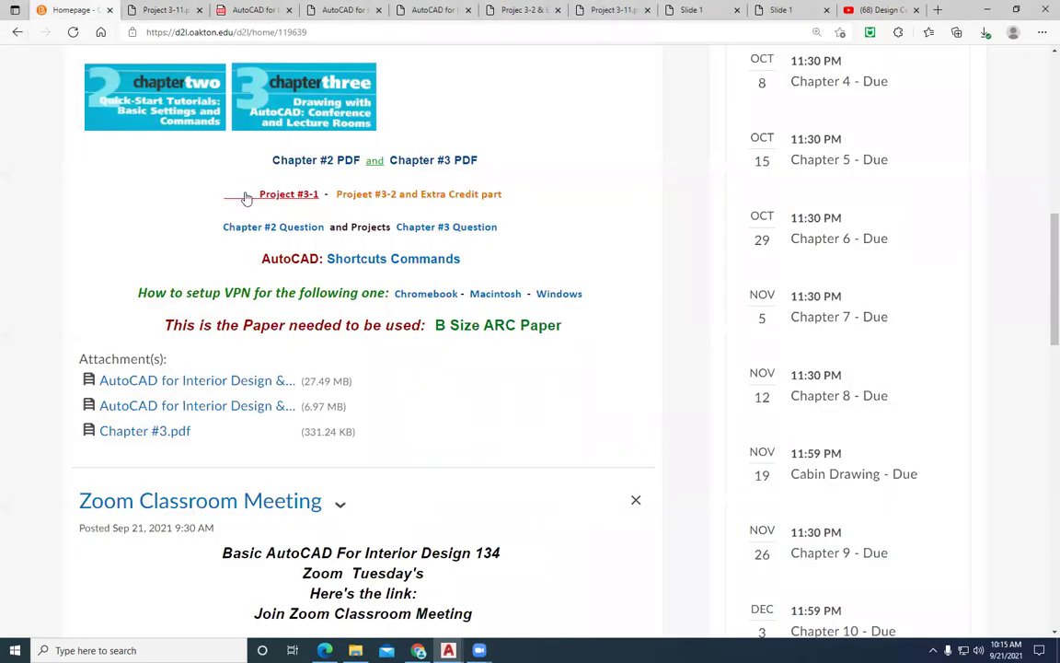
left_click(388, 197)
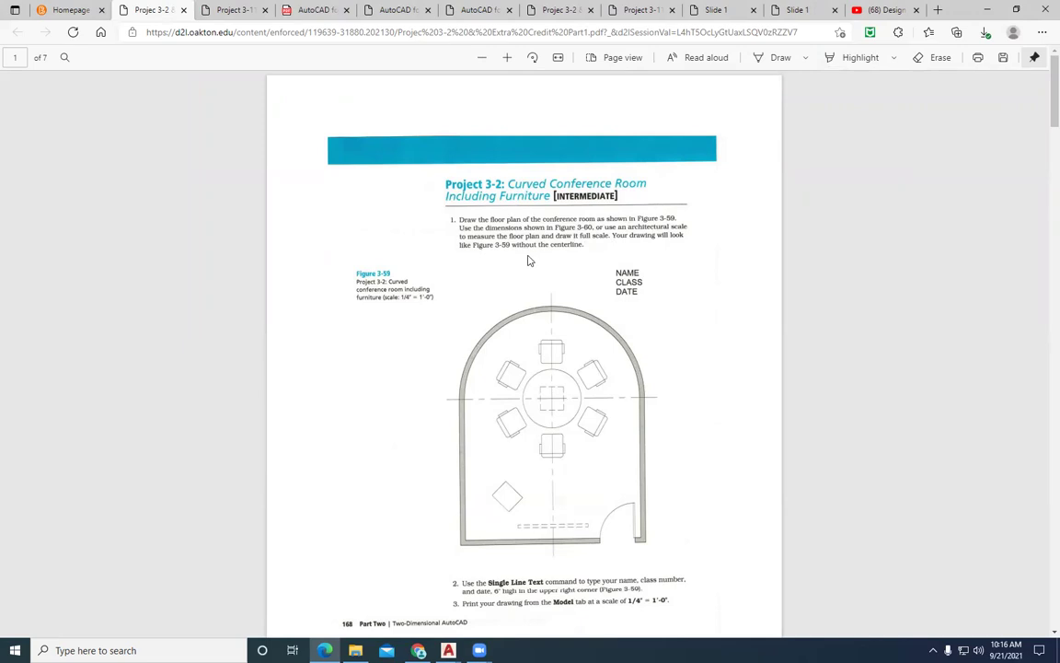
scroll(551, 271, "down", 1)
scroll(543, 304, "down", 7)
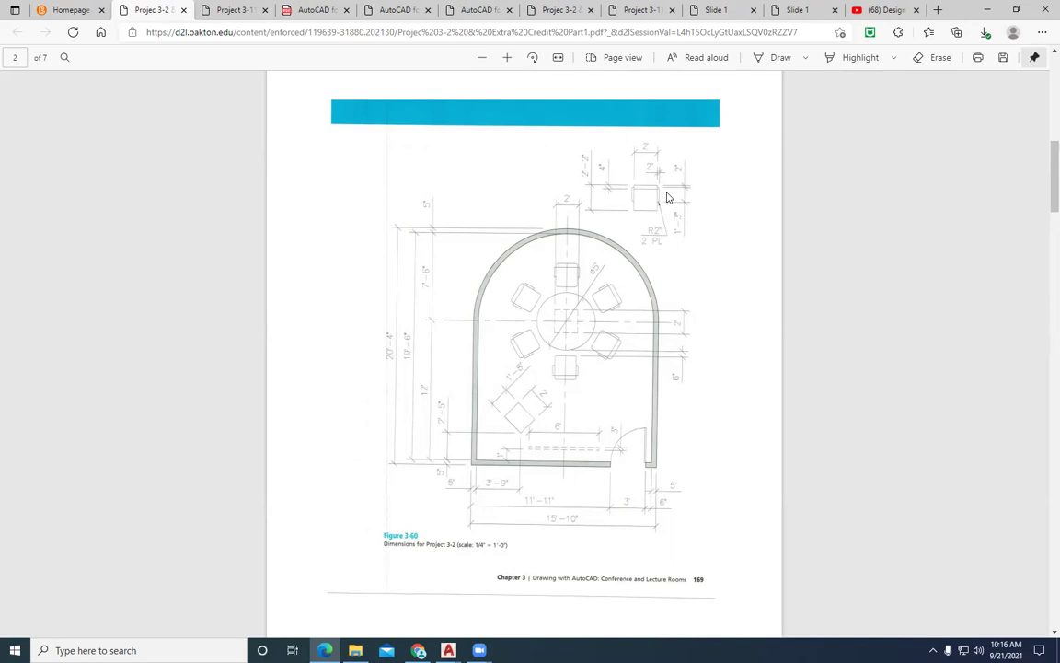
scroll(616, 213, "up", 2)
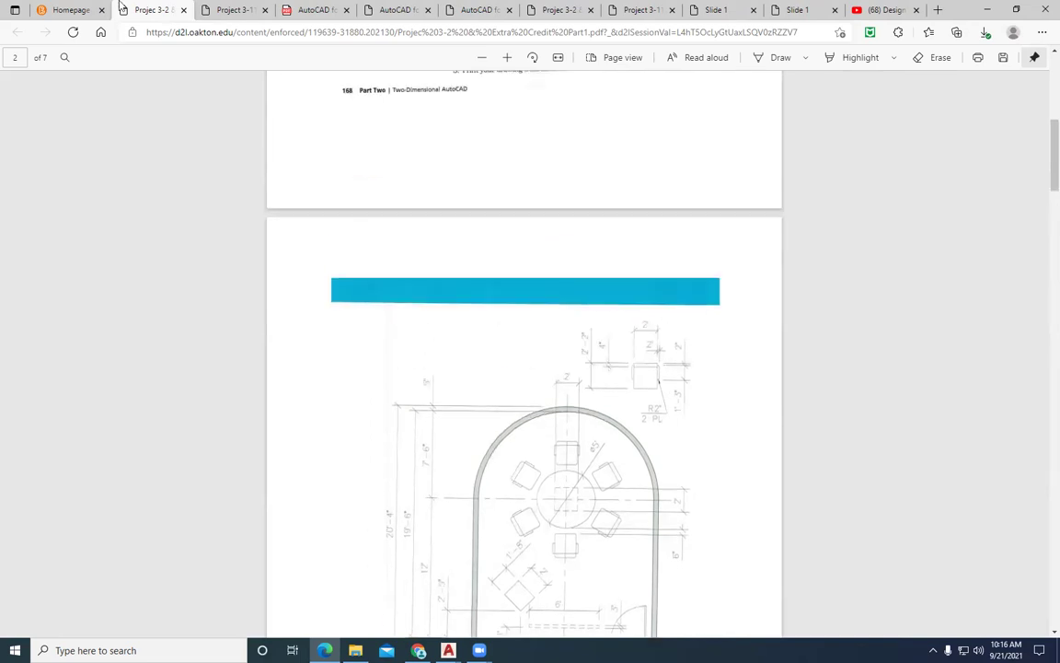
Scroll through the Chapter 2 test questions PDF, then return to the course homepage.
left_click(61, 11)
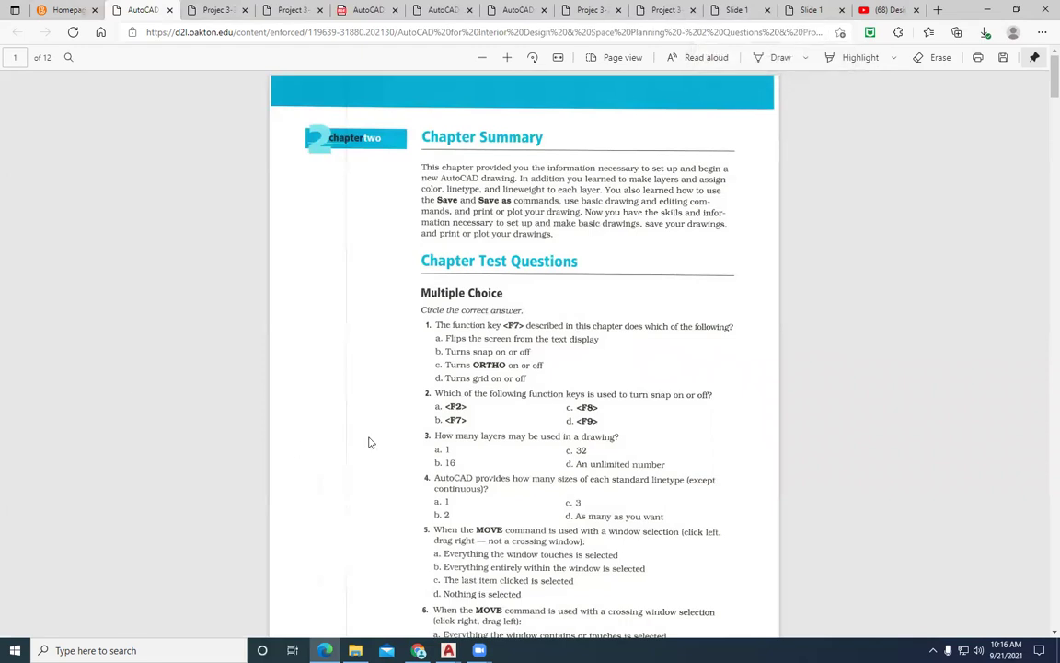
scroll(502, 343, "down", 10)
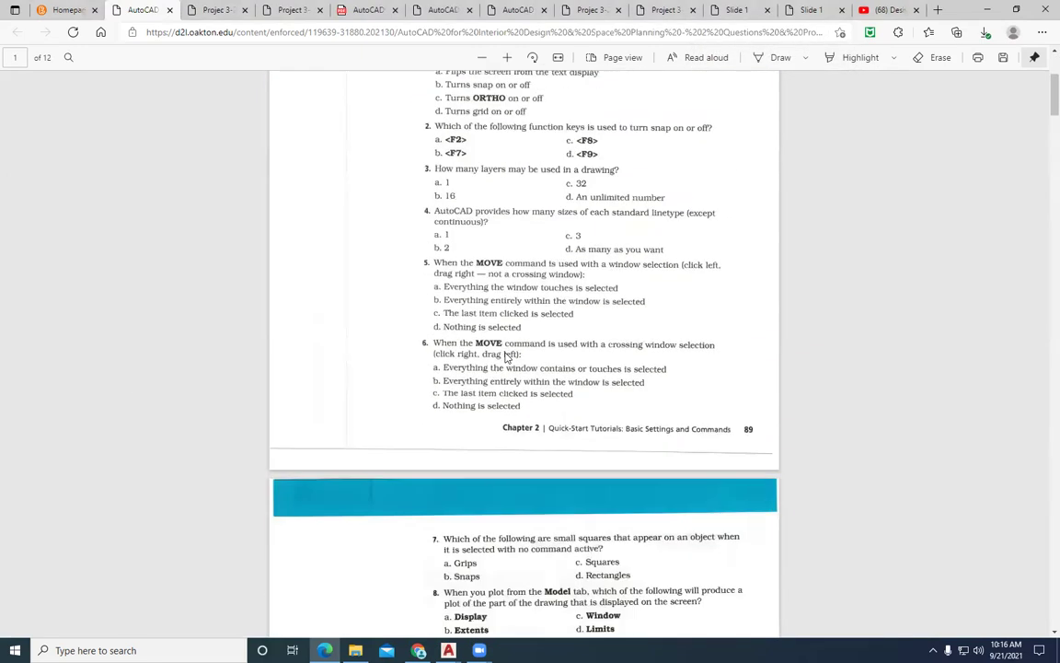
scroll(506, 356, "down", 6)
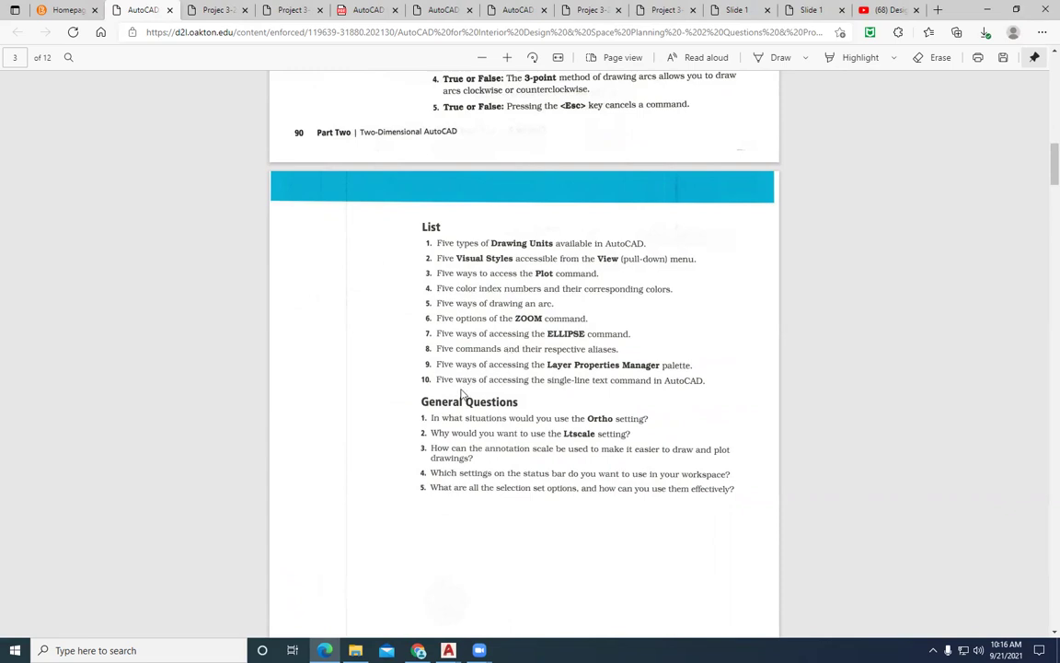
scroll(463, 393, "up", 10)
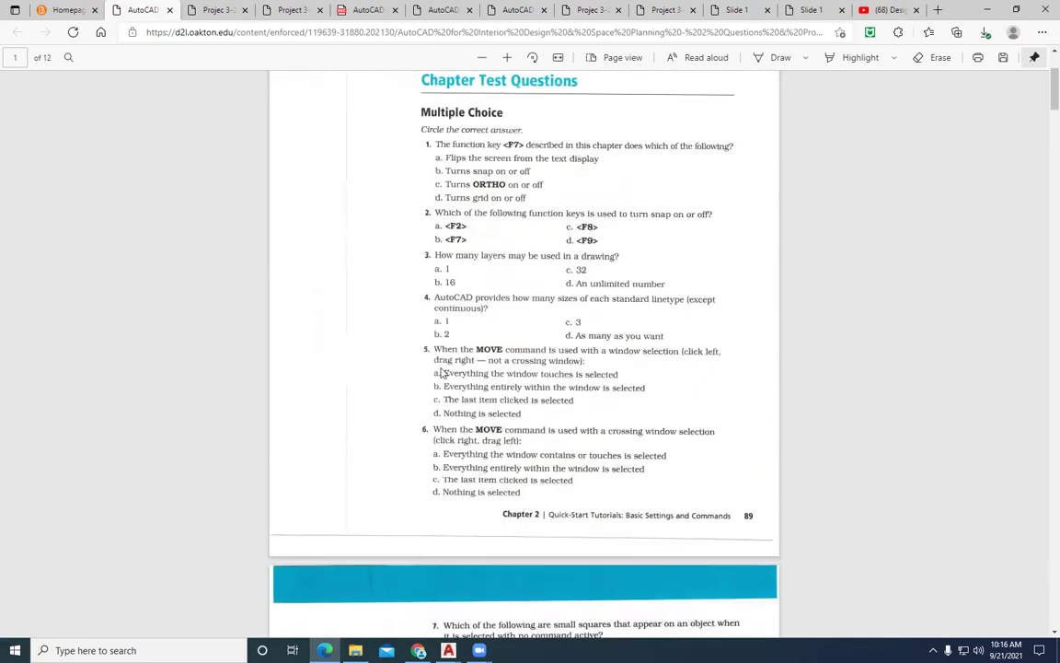
left_click(60, 11)
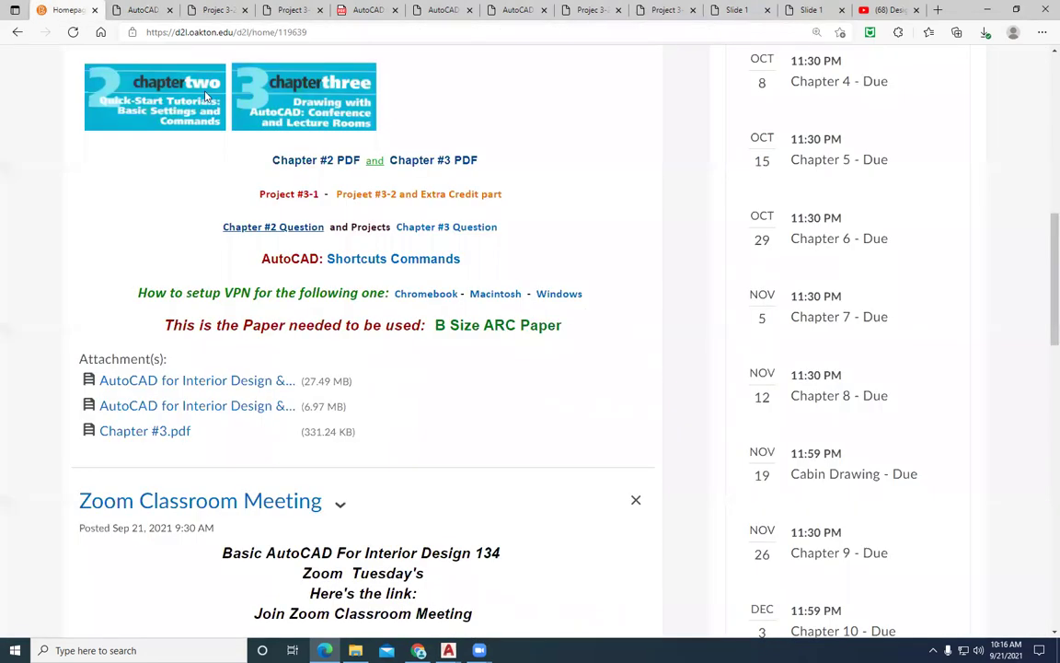
Open the Chapter 3 test questions PDF, zoom in two steps, read it, then return to the homepage.
left_click(445, 228)
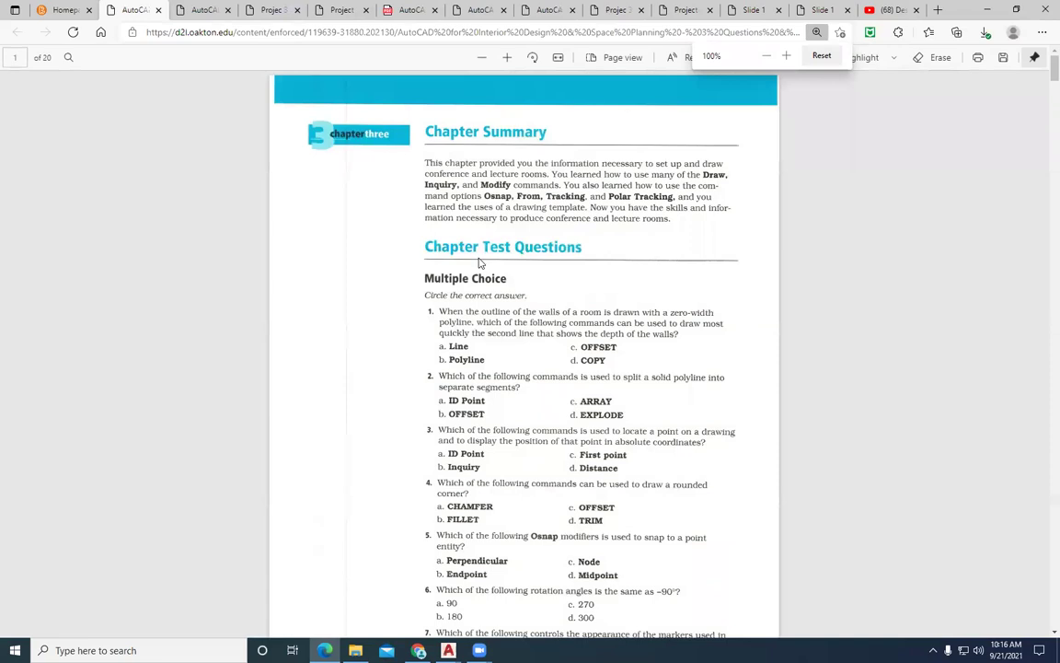
scroll(490, 293, "down", 3)
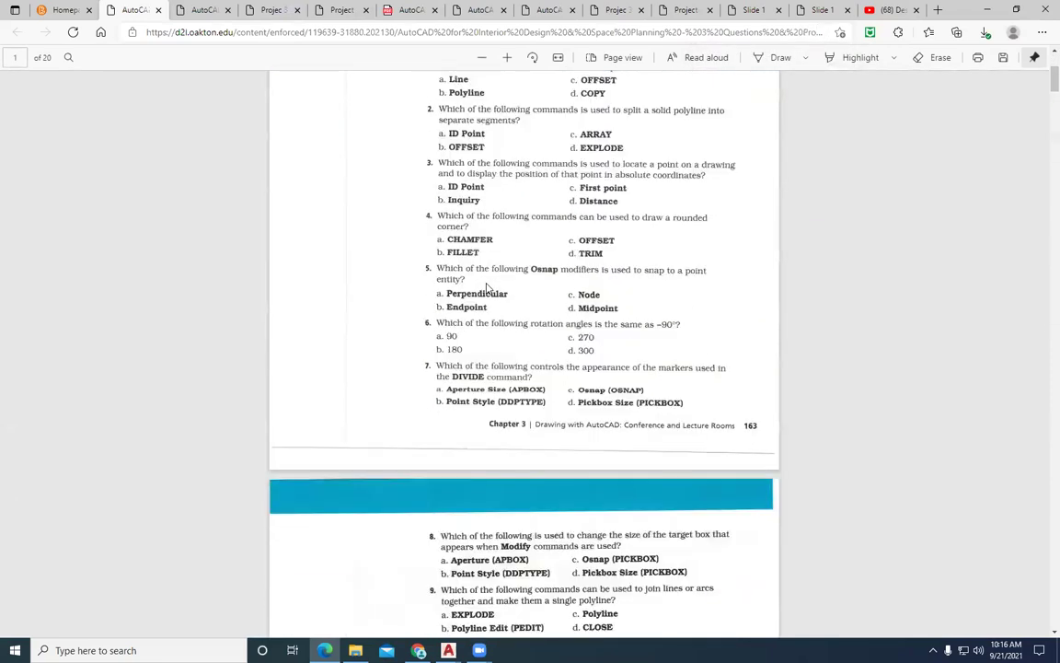
scroll(488, 289, "up", 2)
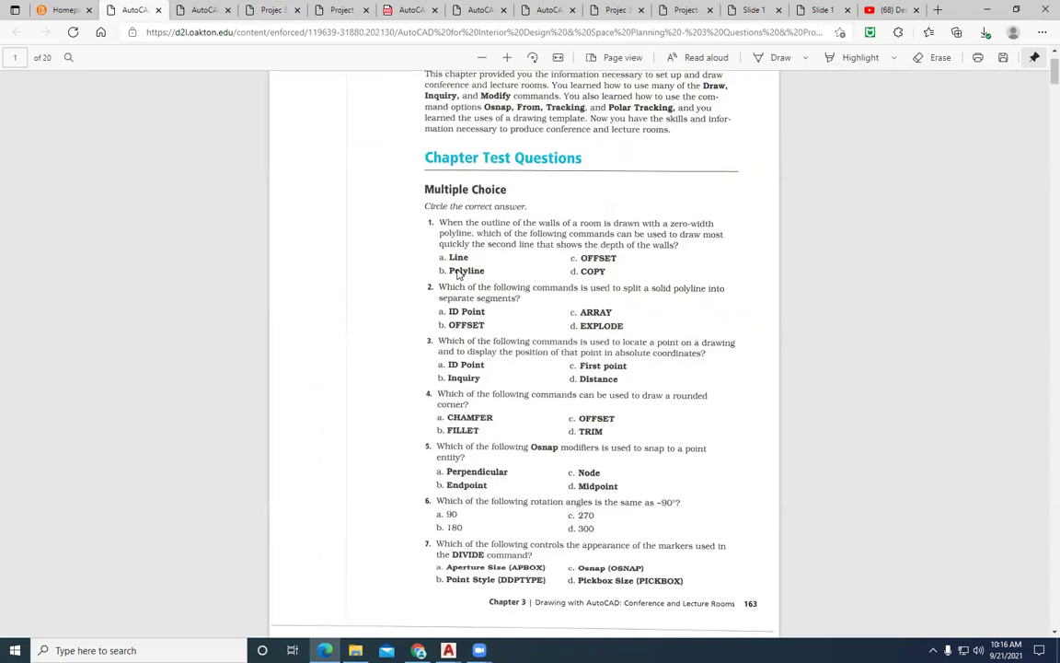
left_click(508, 57)
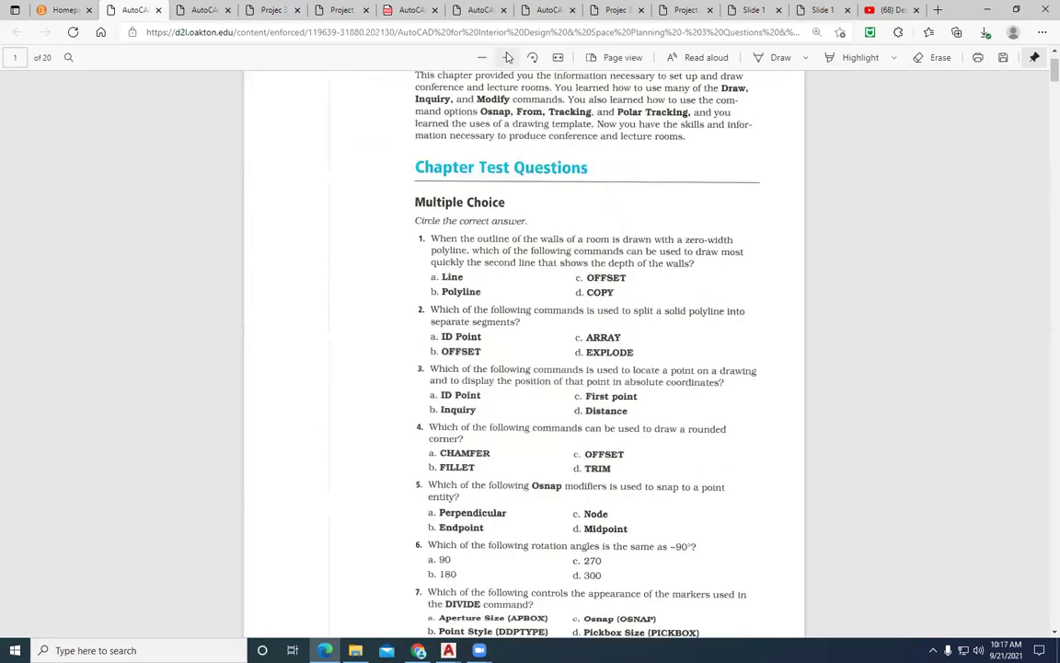
left_click(508, 57)
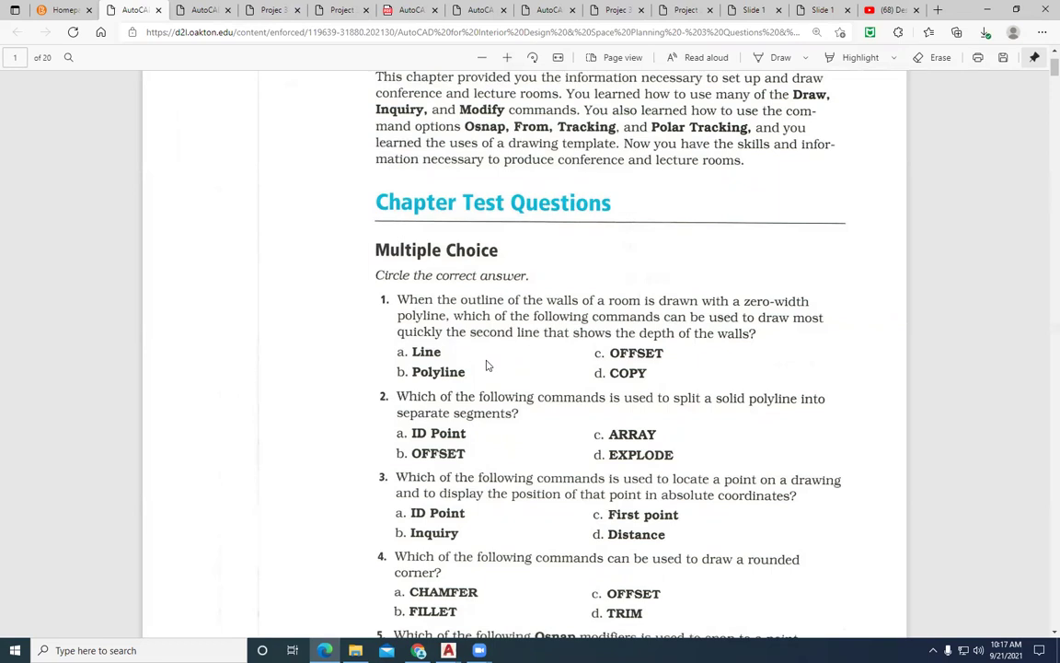
scroll(487, 366, "down", 3)
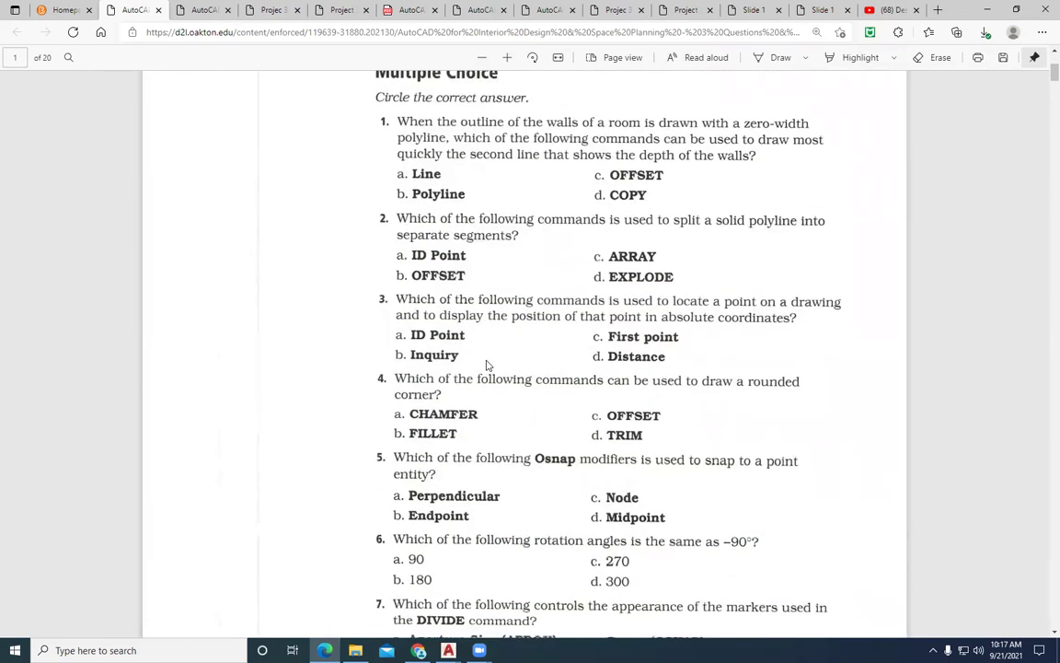
scroll(413, 334, "up", 5)
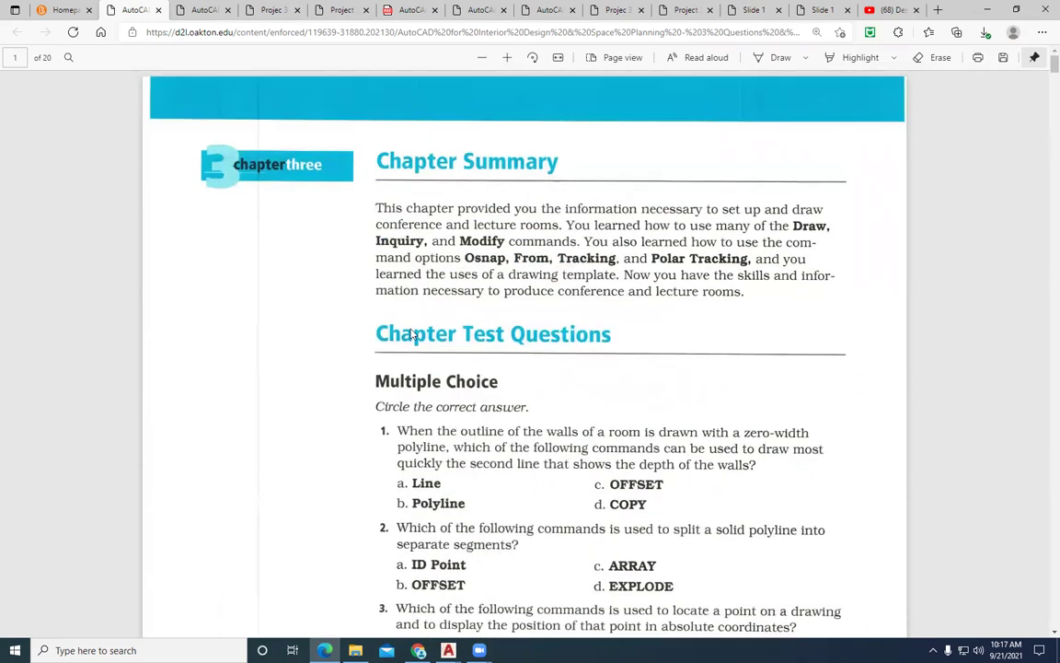
left_click(60, 10)
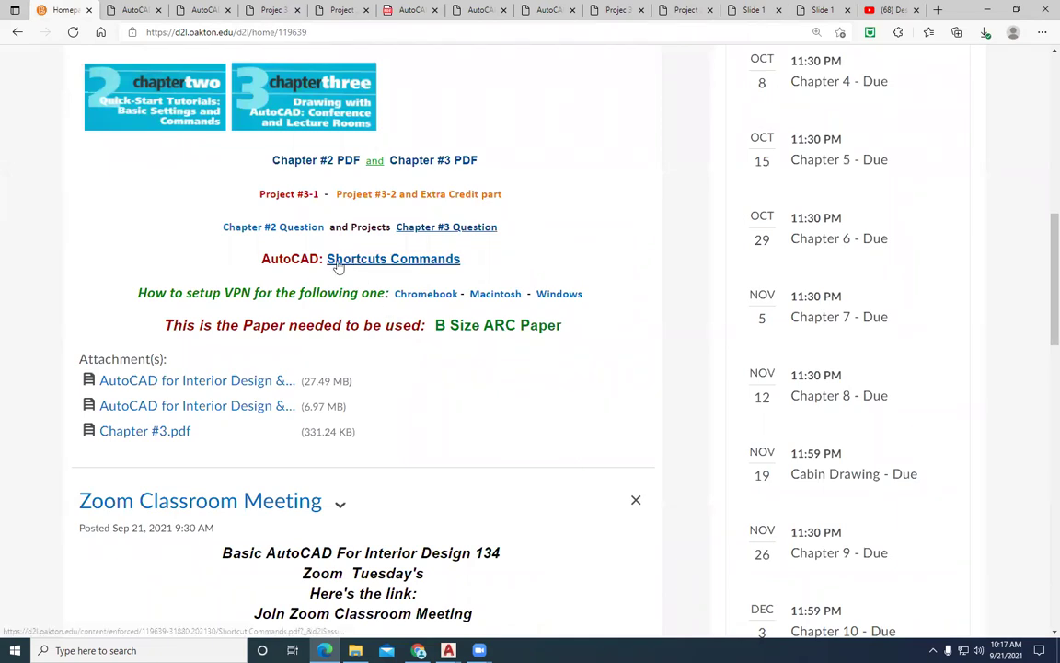
Open the Shortcut Commands PDF, zoom in three steps, and scroll through the alias list.
left_click(386, 260)
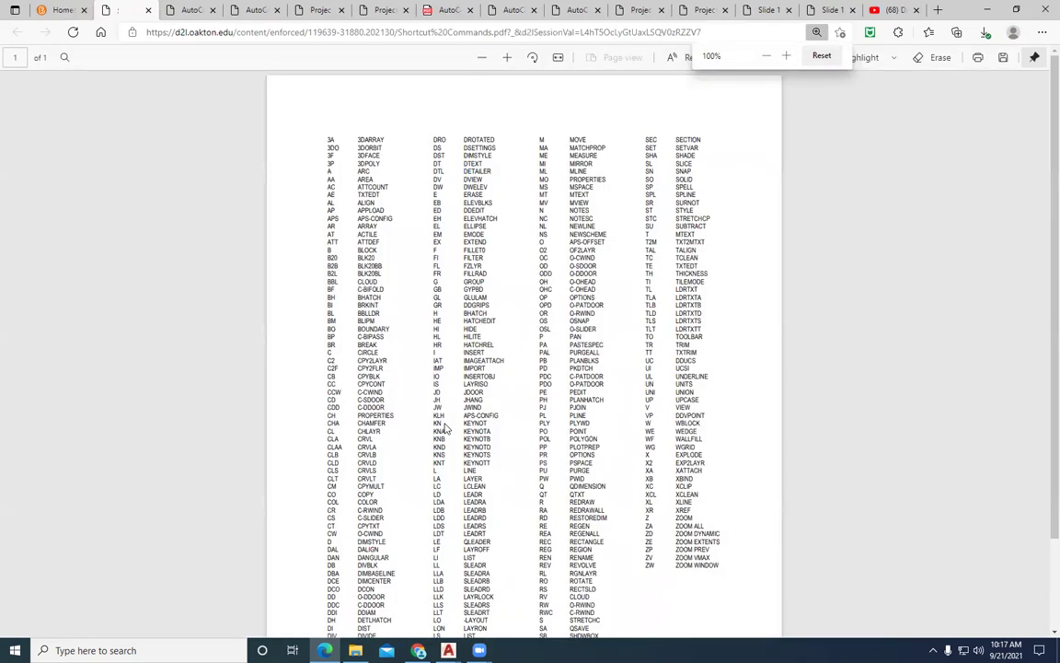
left_click(507, 57)
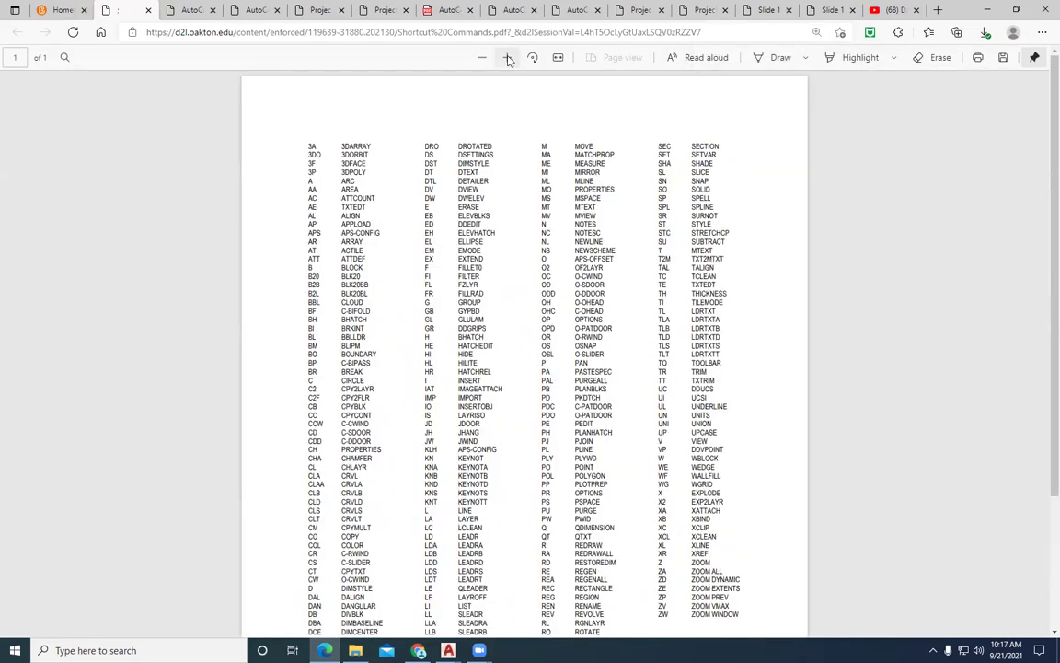
left_click(507, 57)
left_click(507, 57)
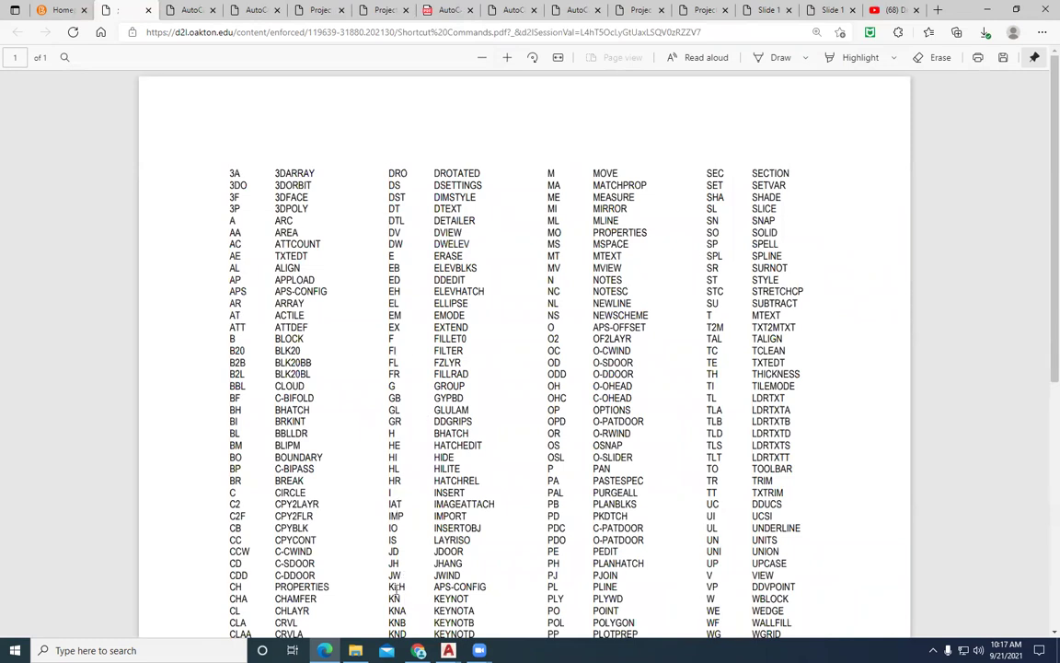
scroll(372, 476, "down", 5)
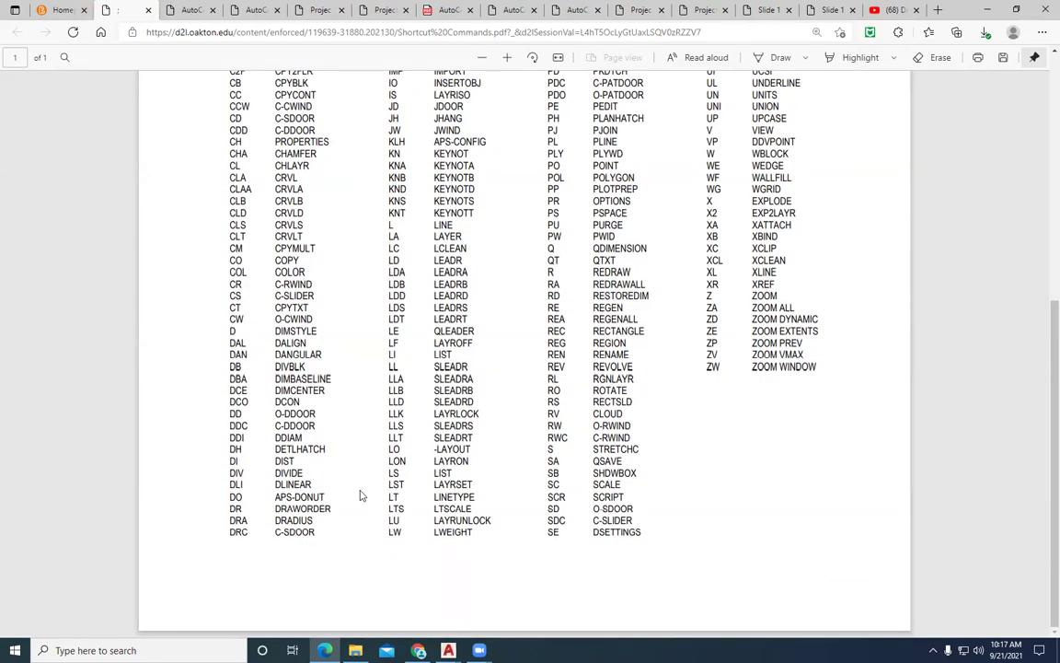
scroll(381, 450, "up", 5)
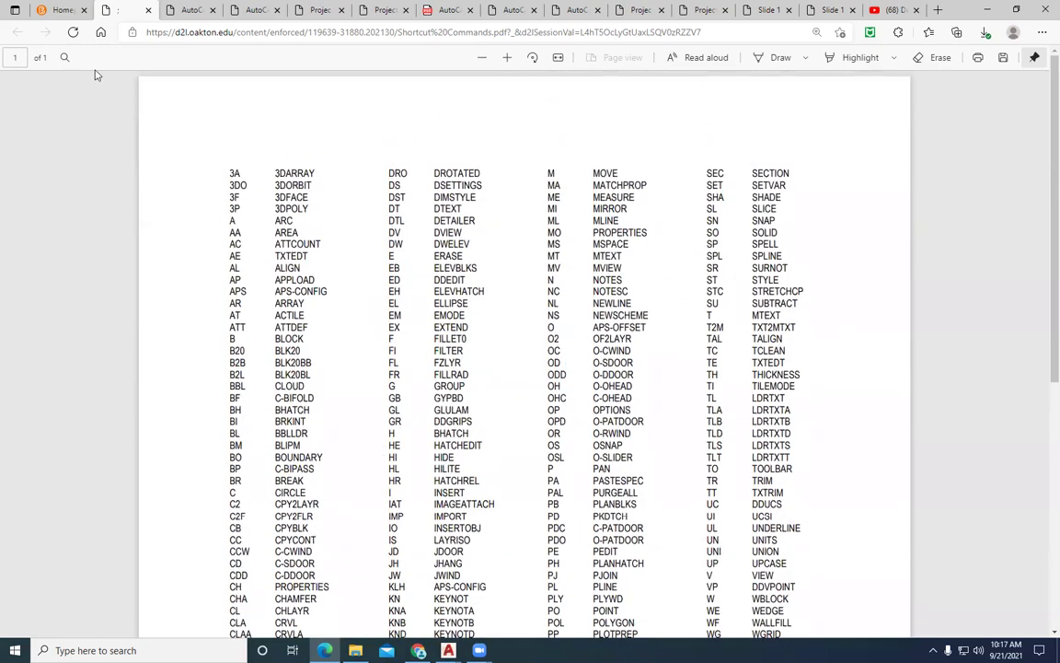
Bring back the D2L Brightspace course homepage using the first Homepage tab.
left_click(58, 11)
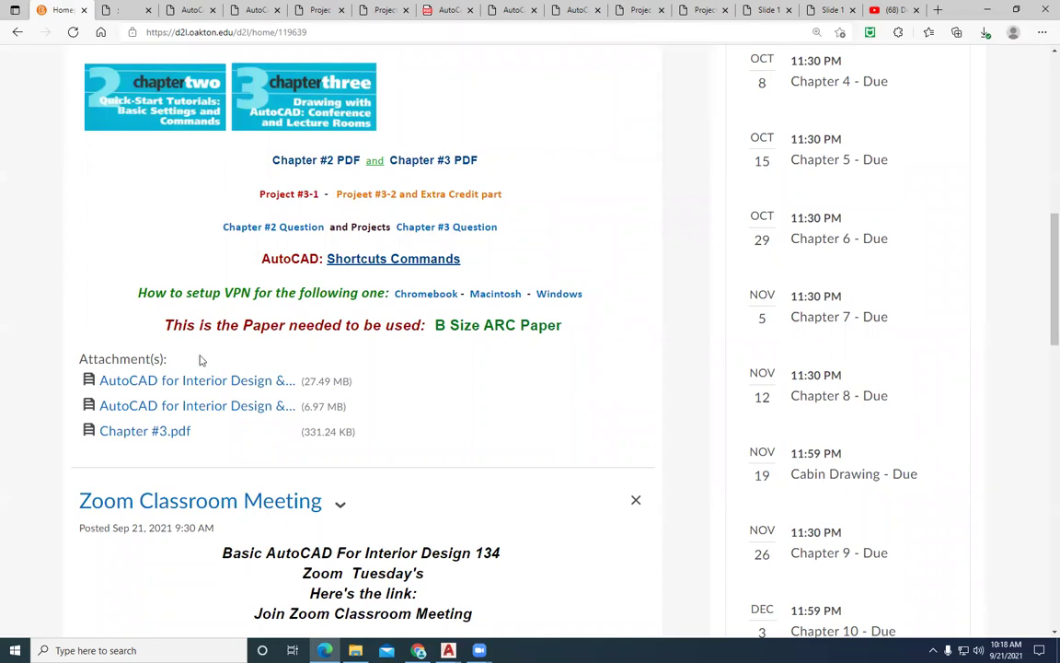
Download the B Size ARC Paper template, open it as a new drawing, and show its model-space grid.
left_click(505, 331)
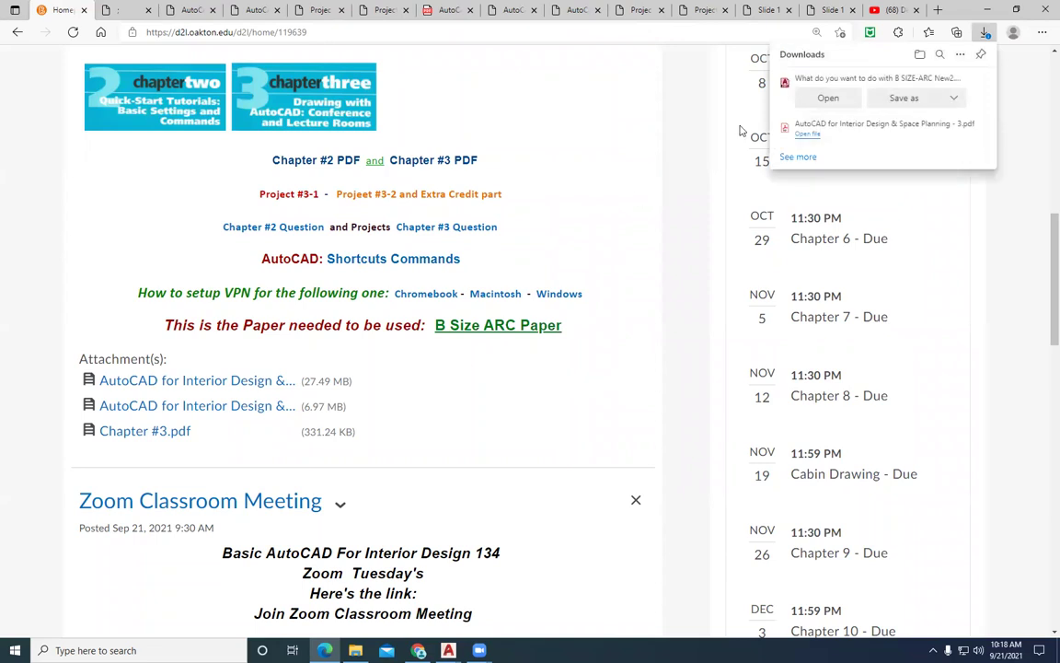
left_click(835, 99)
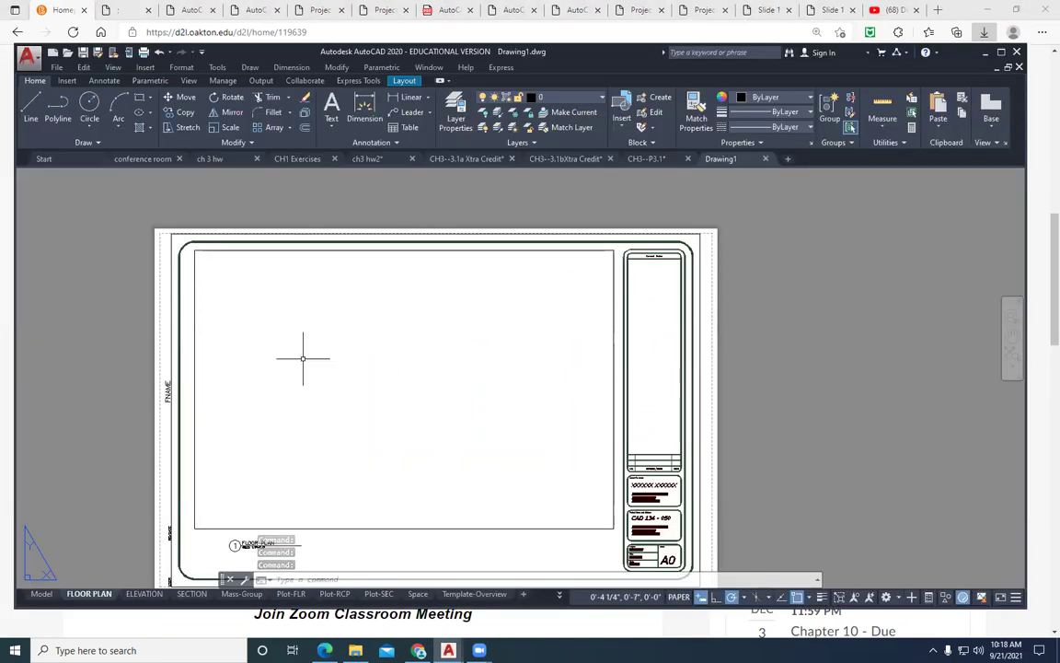
middle_click_drag(353, 379, 382, 345)
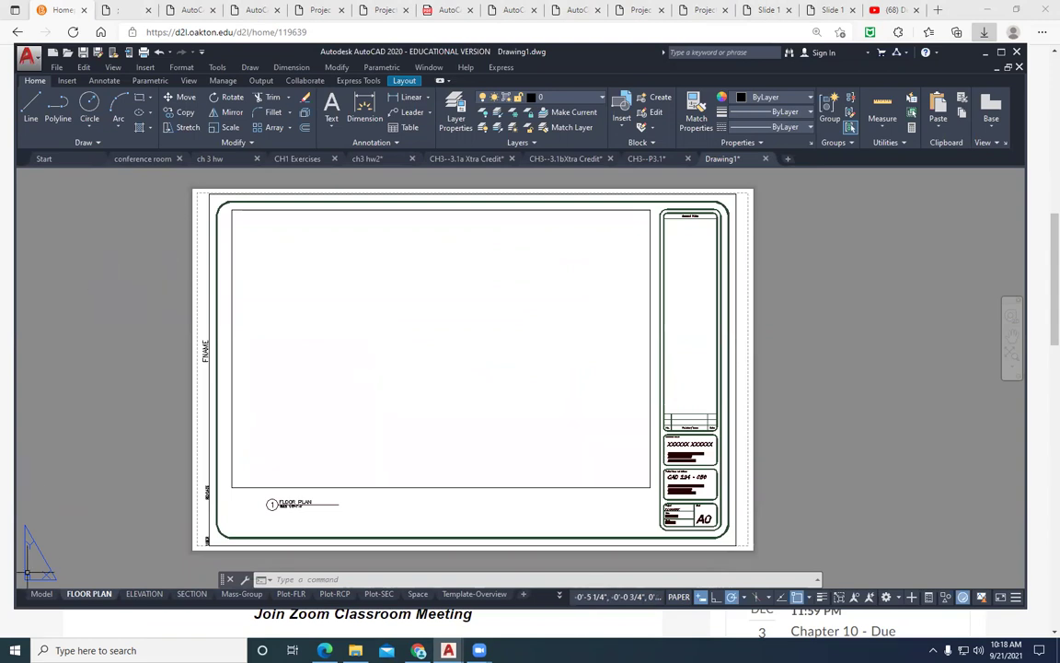
left_click(42, 593)
middle_click_drag(499, 450, 518, 341)
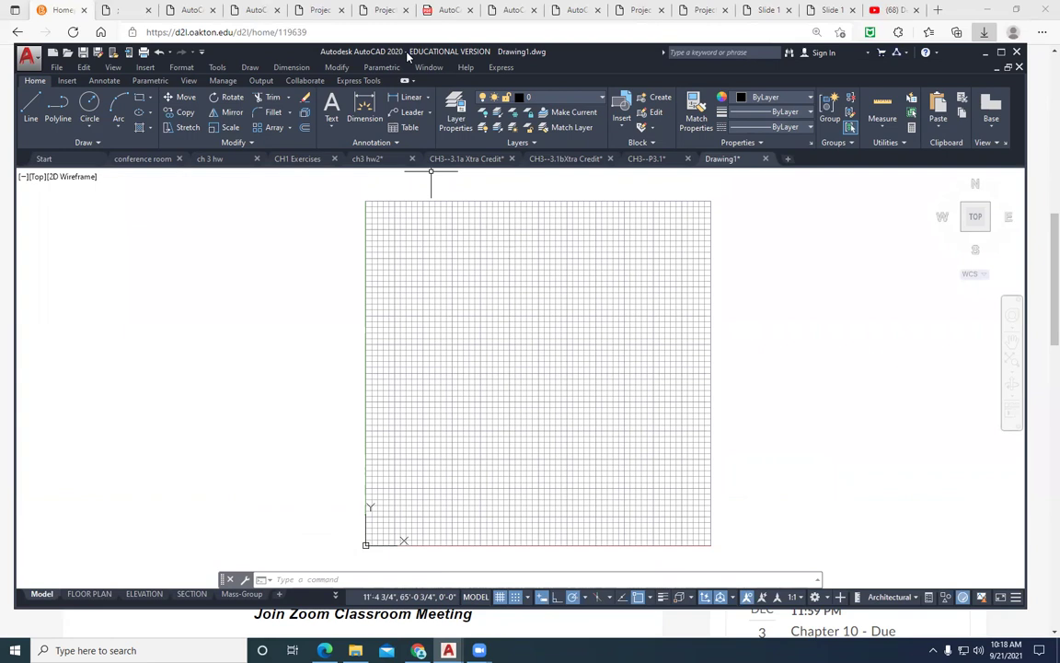
Return to the course home page and scroll to the Chapter #2 slides link.
key("alt+Tab")
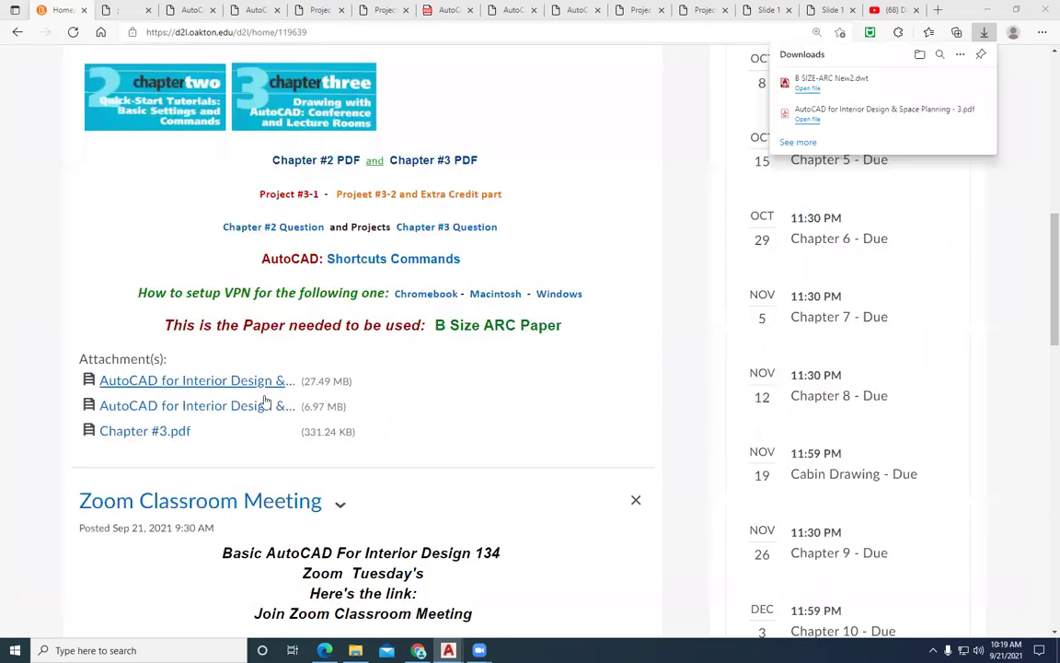
scroll(276, 421, "up", 1)
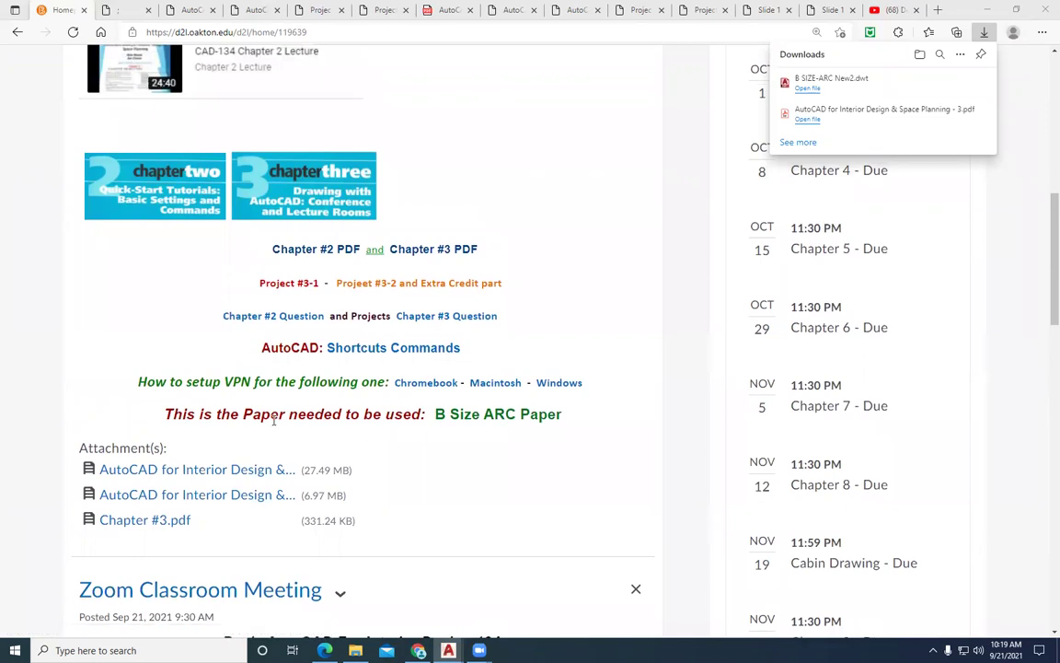
scroll(270, 422, "up", 3)
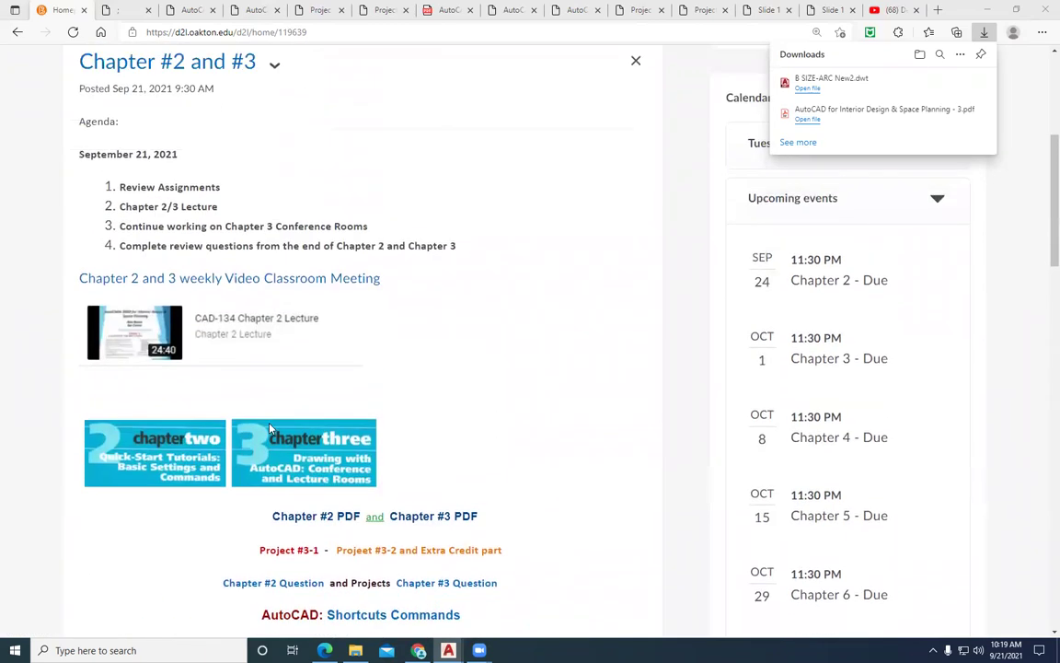
scroll(242, 381, "down", 2)
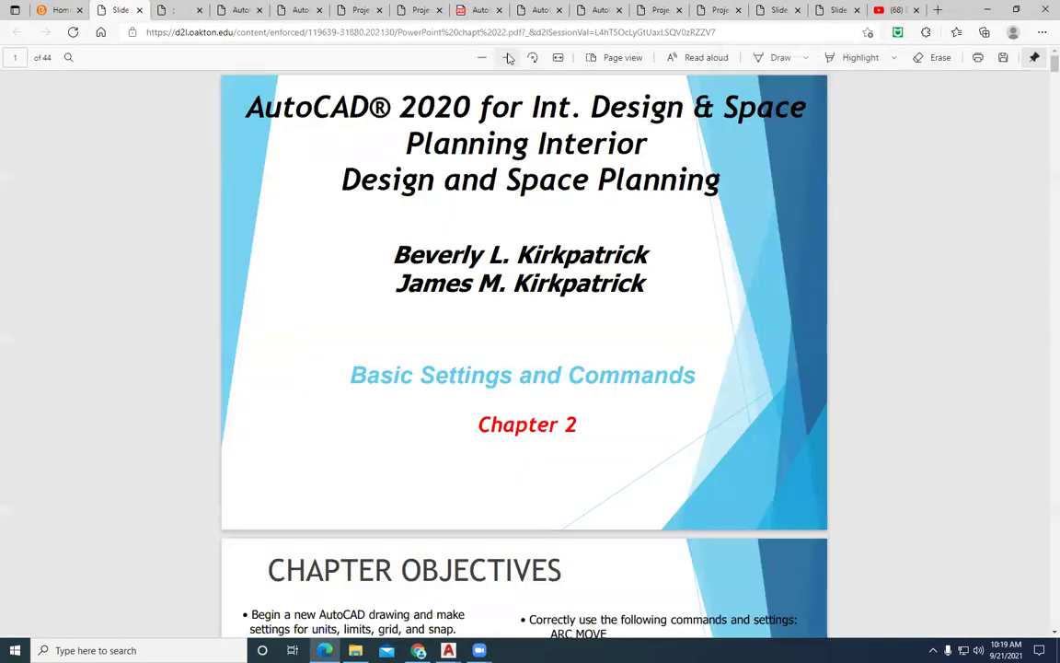
Zoom the Chapter 2 slides in two steps and read down to slide 3, Beginning an AutoCAD Drawing.
left_click(507, 57)
left_click(508, 57)
scroll(532, 396, "down", 3)
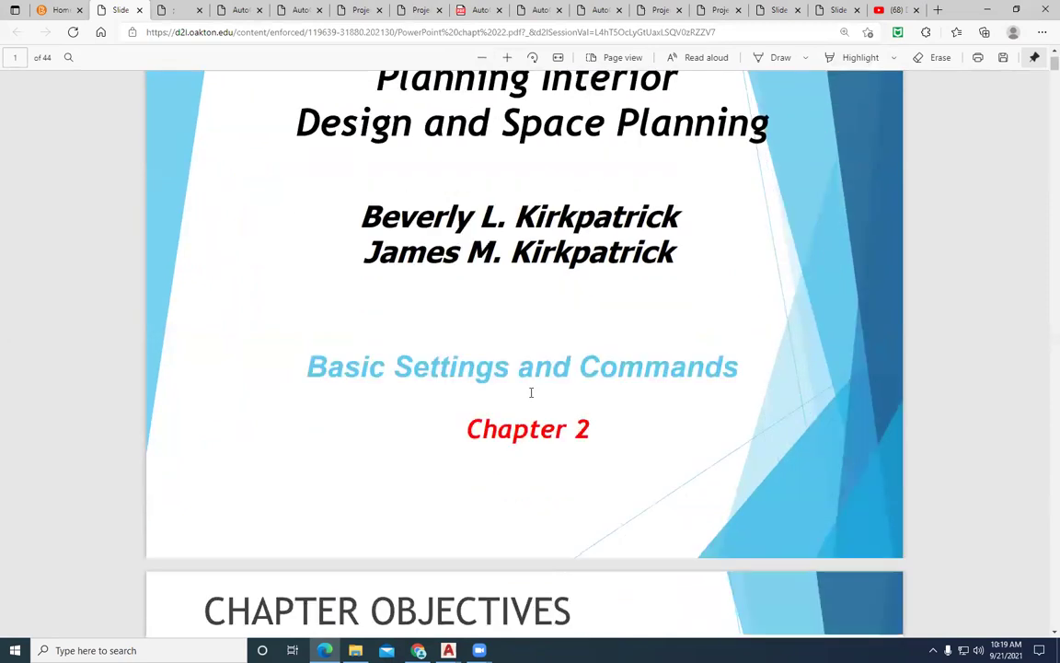
scroll(472, 399, "down", 3)
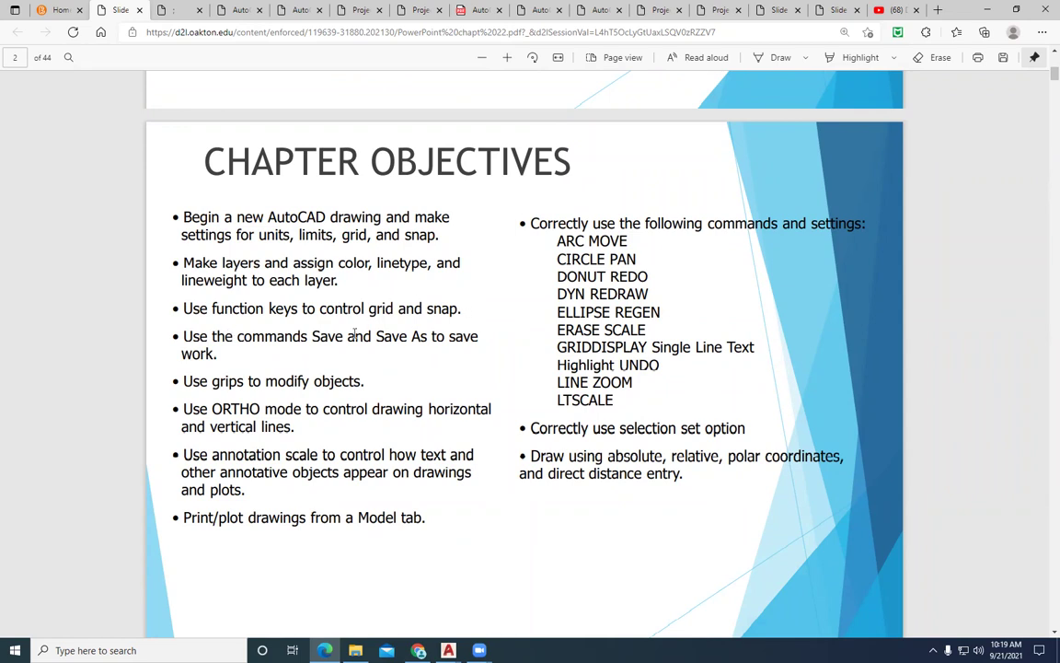
scroll(354, 335, "down", 2)
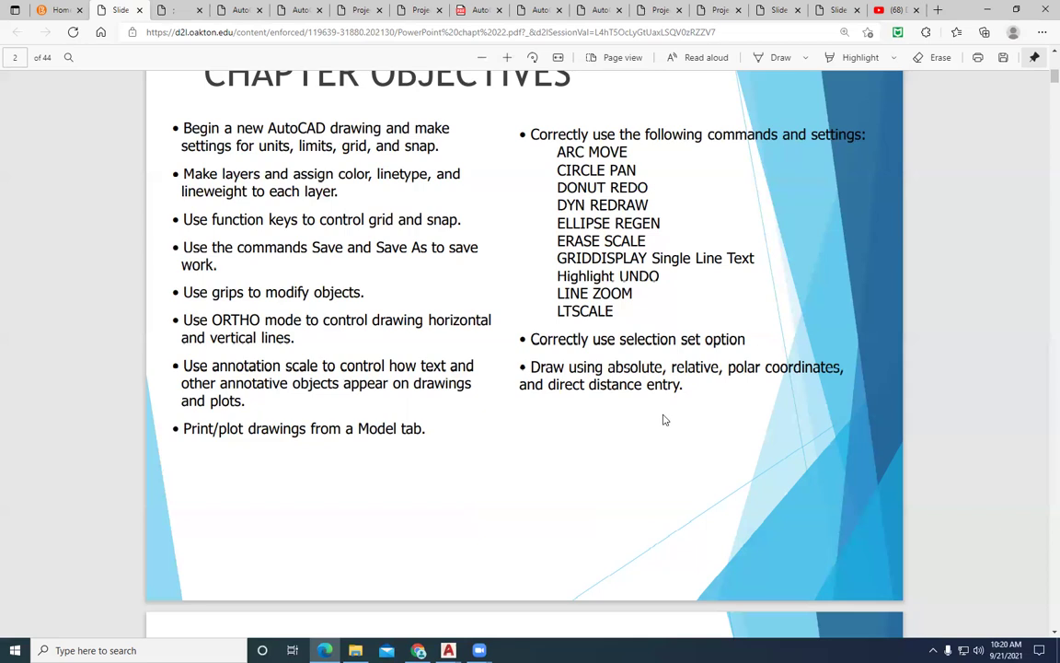
scroll(662, 419, "down", 2)
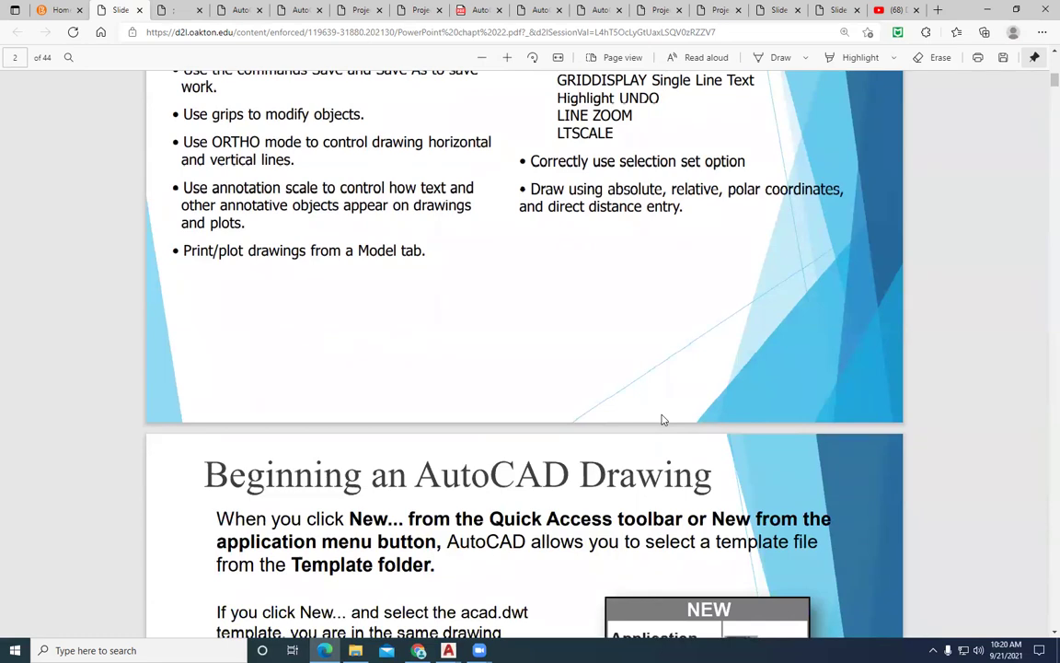
scroll(663, 420, "down", 4)
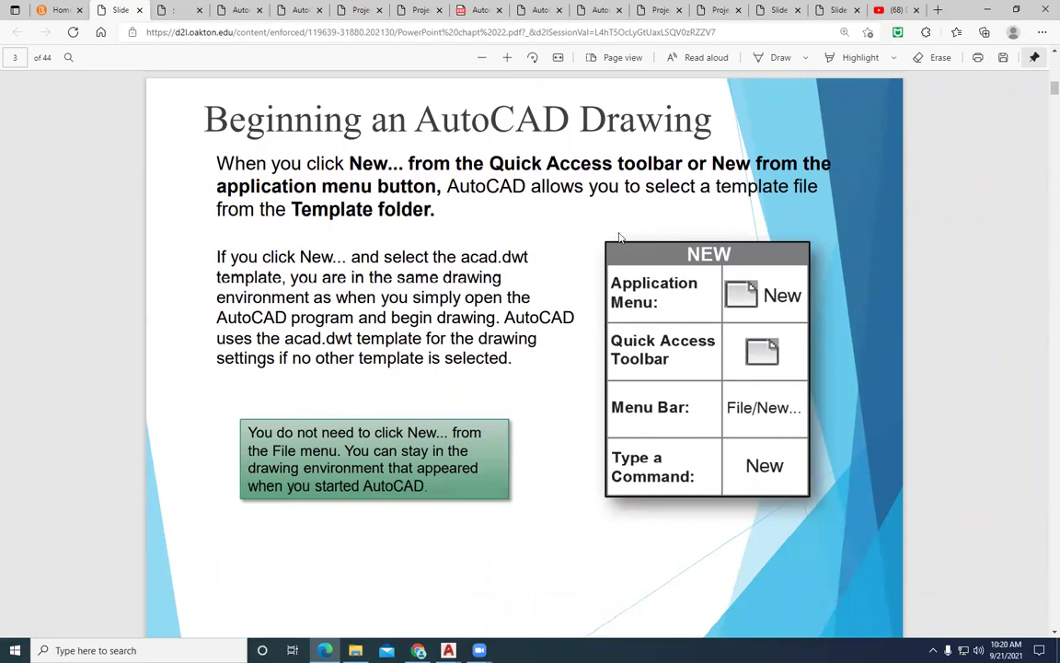
Advance to the Template folder slide, then show Drawing1's FLOOR PLAN layout in AutoCAD.
scroll(456, 354, "down", 1)
scroll(456, 355, "down", 6)
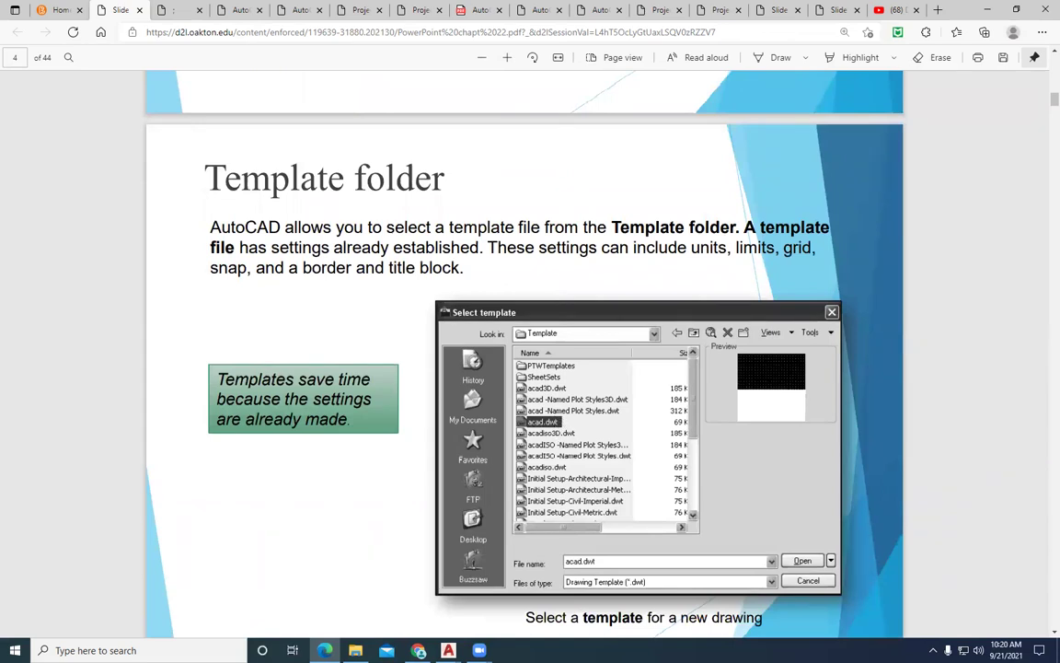
key("alt+Tab")
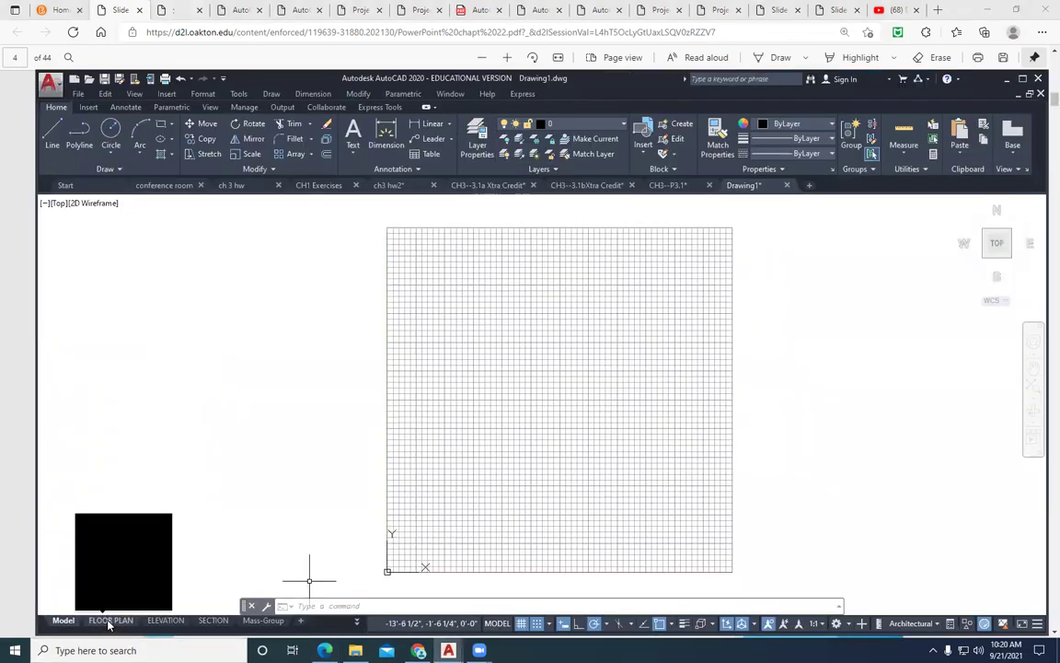
left_click(109, 620)
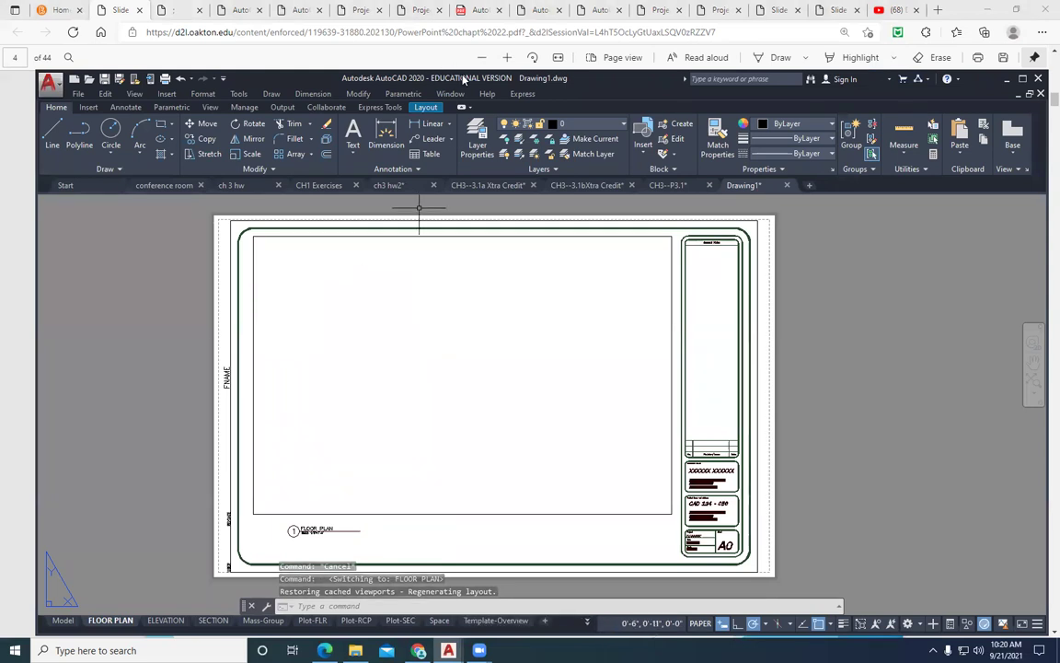
Read through slides 5 to 8: Saving, Options, Formats and Units (alias UN).
key("alt+Tab")
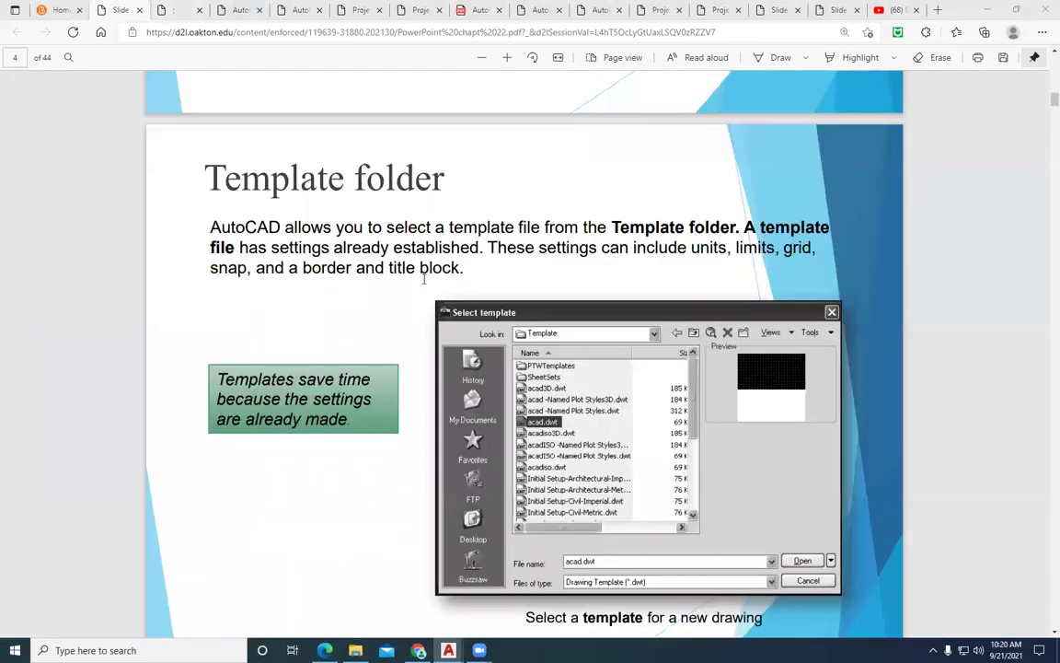
scroll(424, 285, "down", 6)
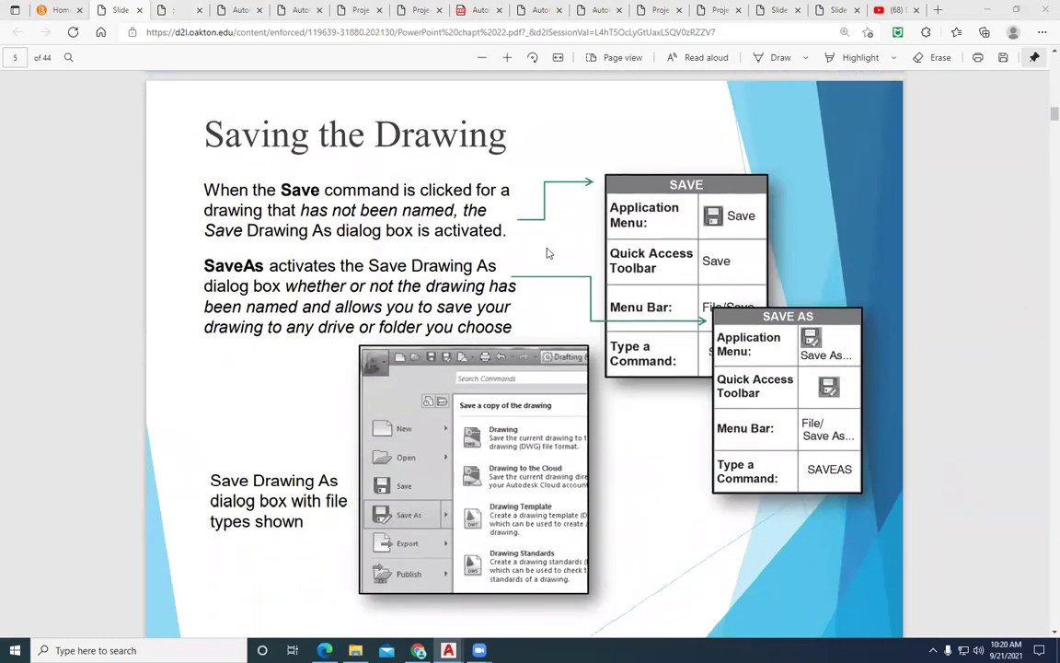
scroll(538, 420, "down", 6)
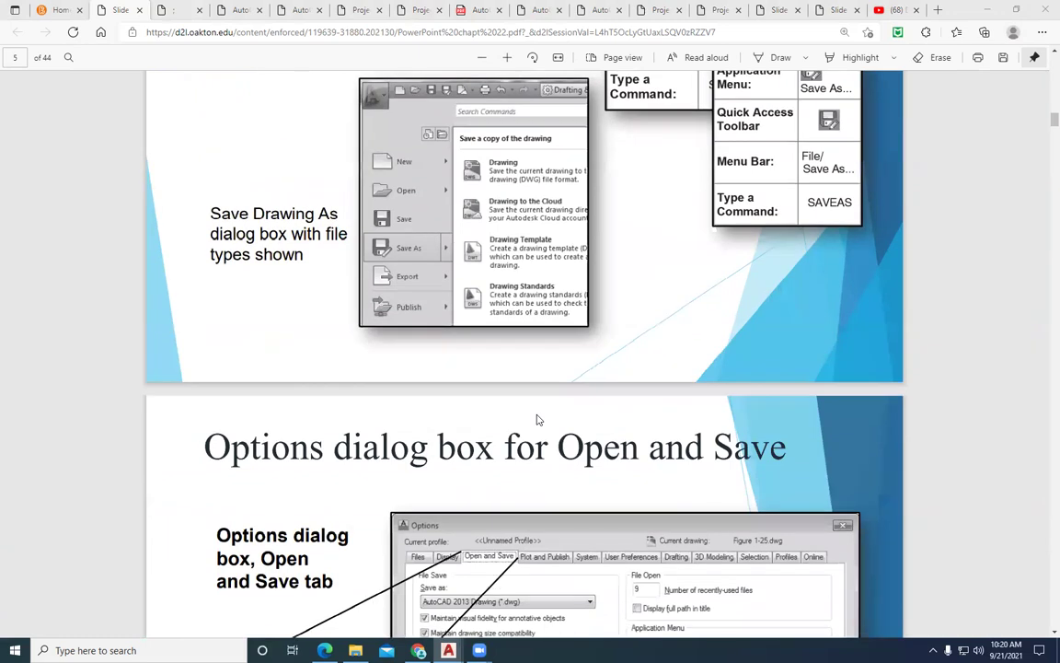
scroll(538, 420, "down", 2)
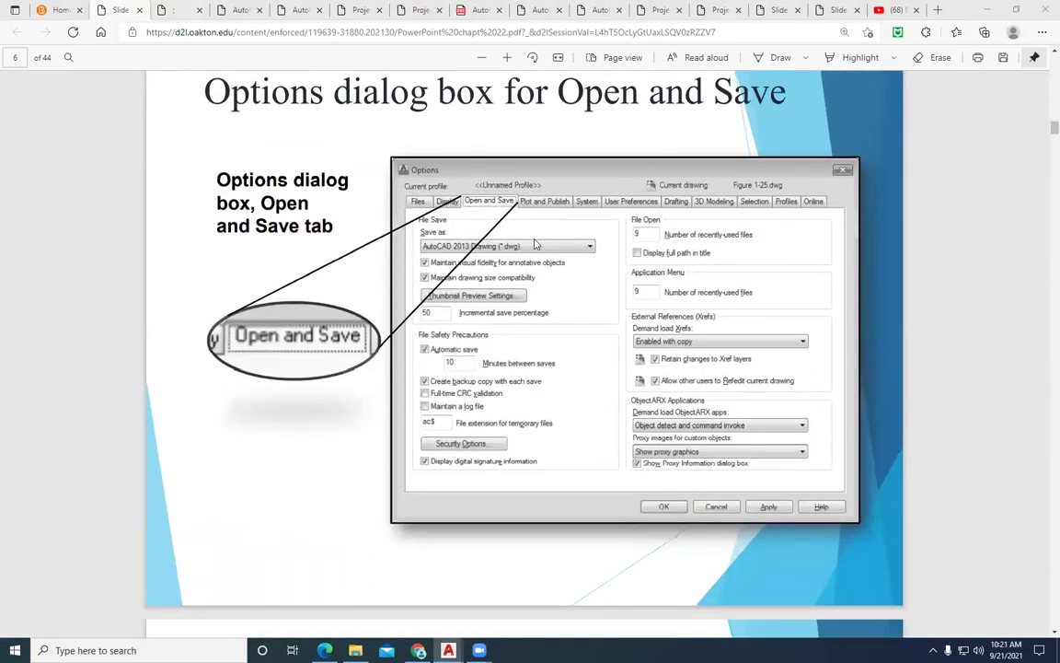
scroll(536, 244, "down", 2)
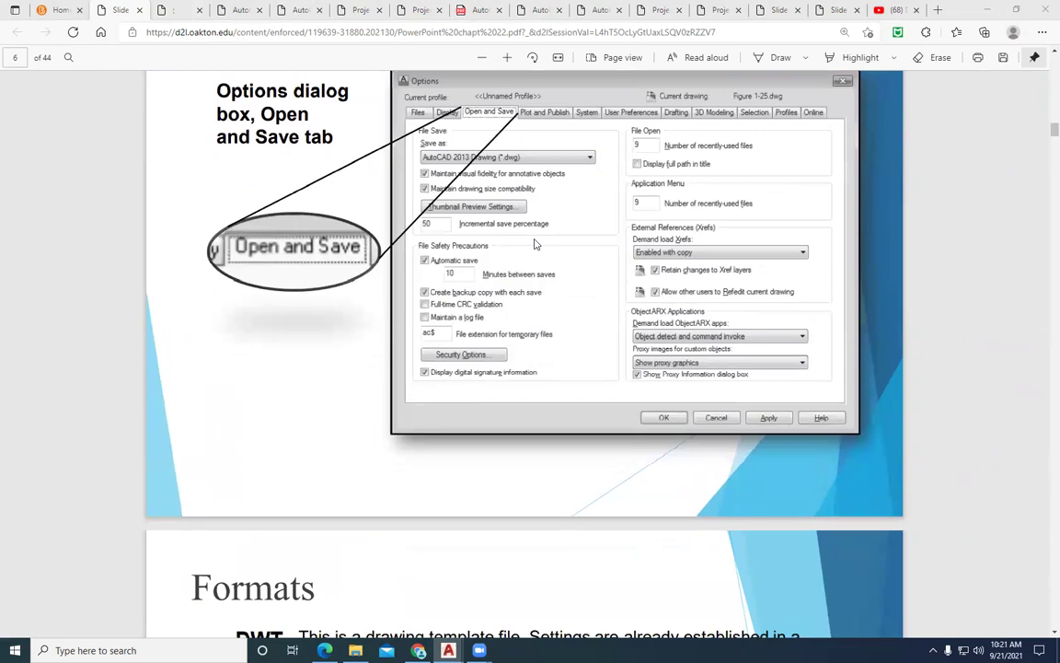
scroll(536, 244, "down", 5)
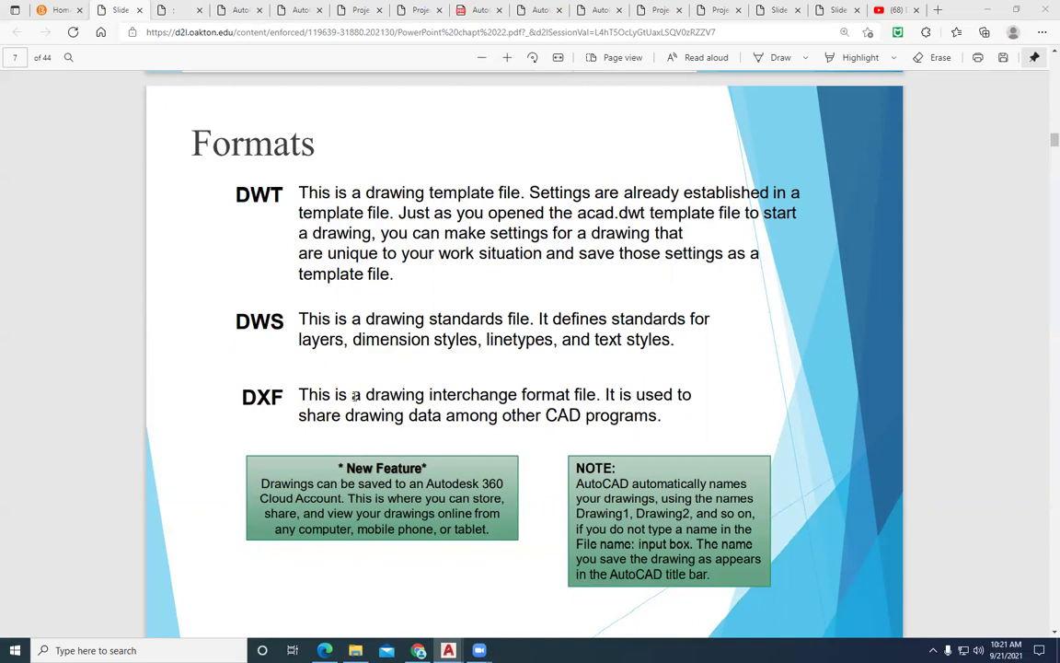
scroll(395, 380, "down", 5)
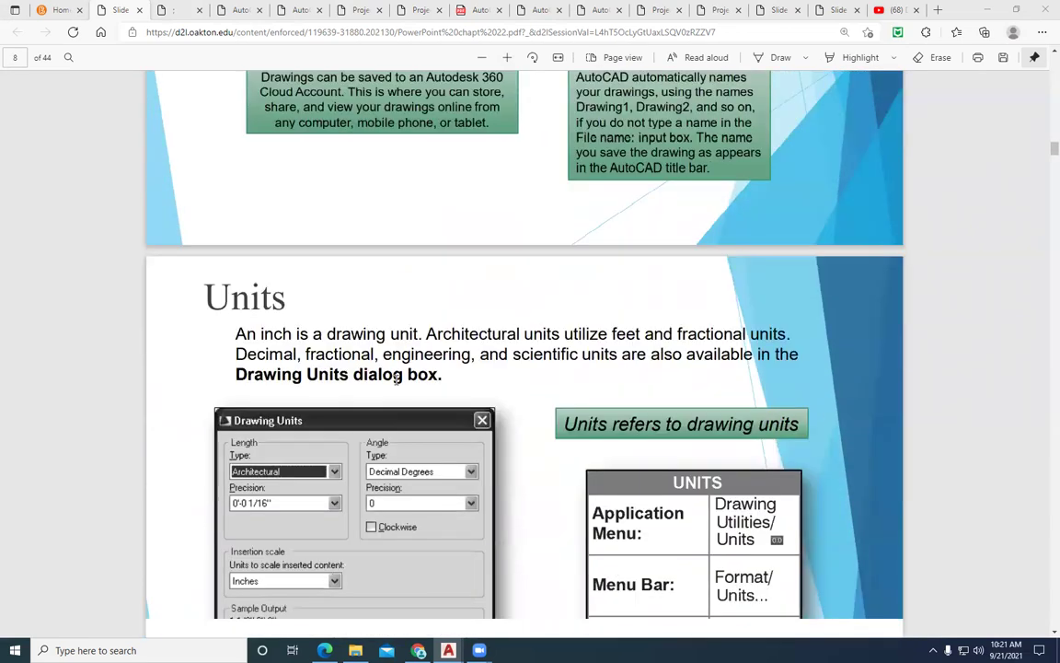
scroll(395, 380, "down", 1)
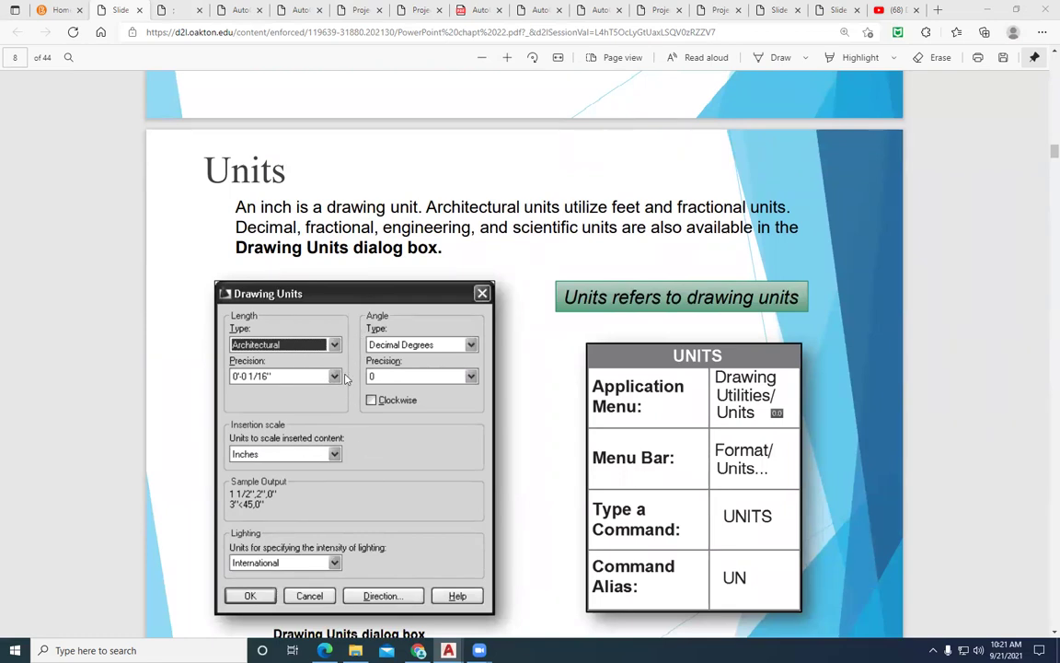
scroll(464, 382, "down", 3)
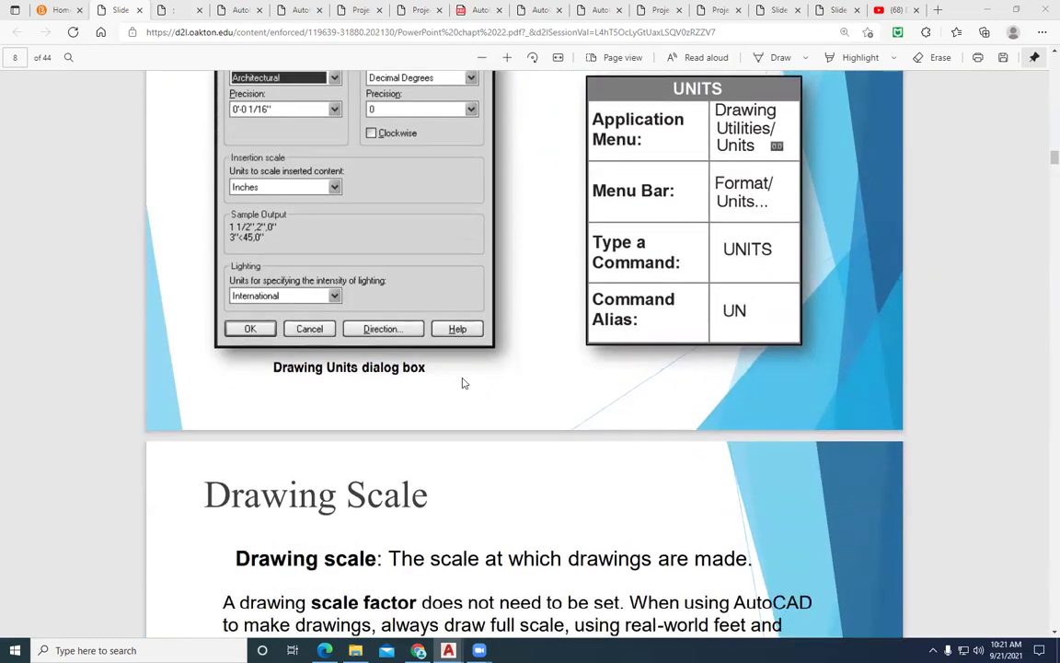
scroll(934, 233, "up", 2)
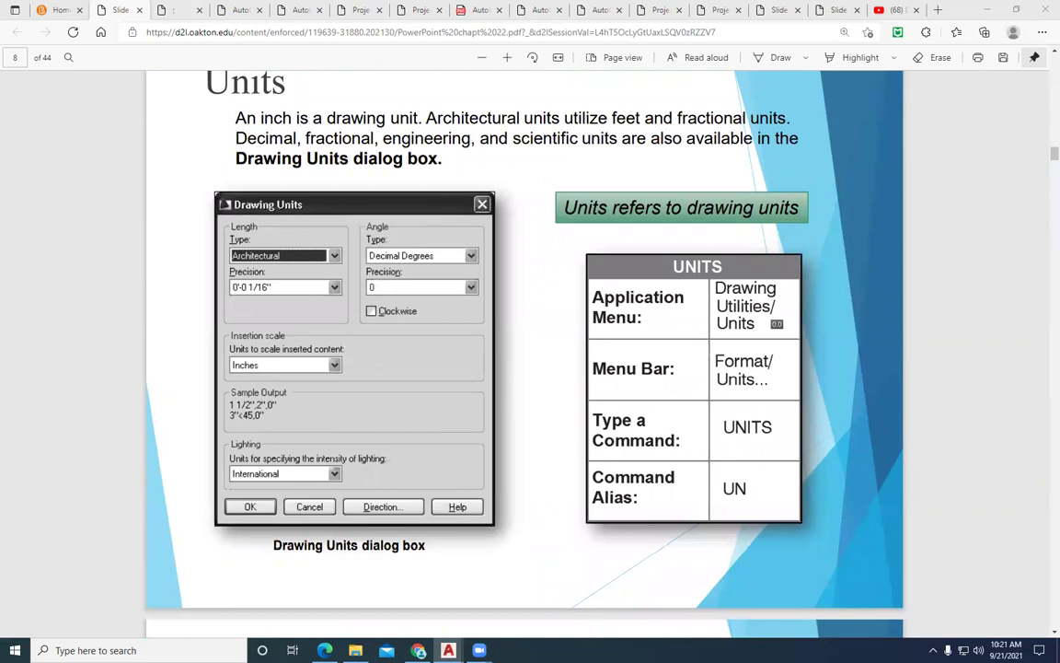
In model space, review the Drafting Settings snap spacing, polar tracking and object snap options.
key("alt+Tab")
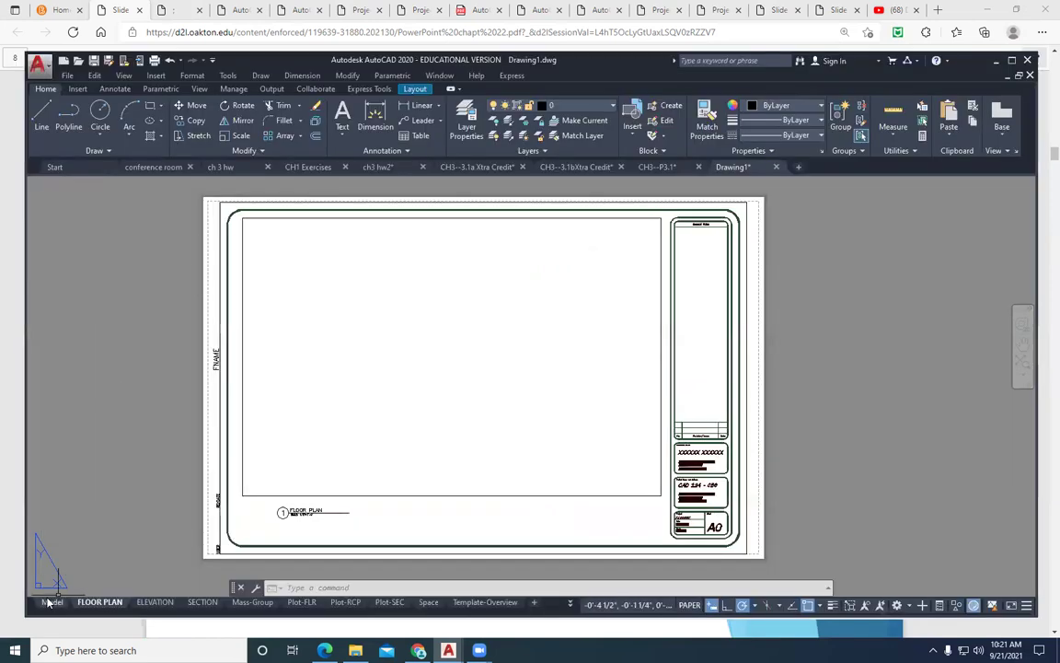
left_click(50, 603)
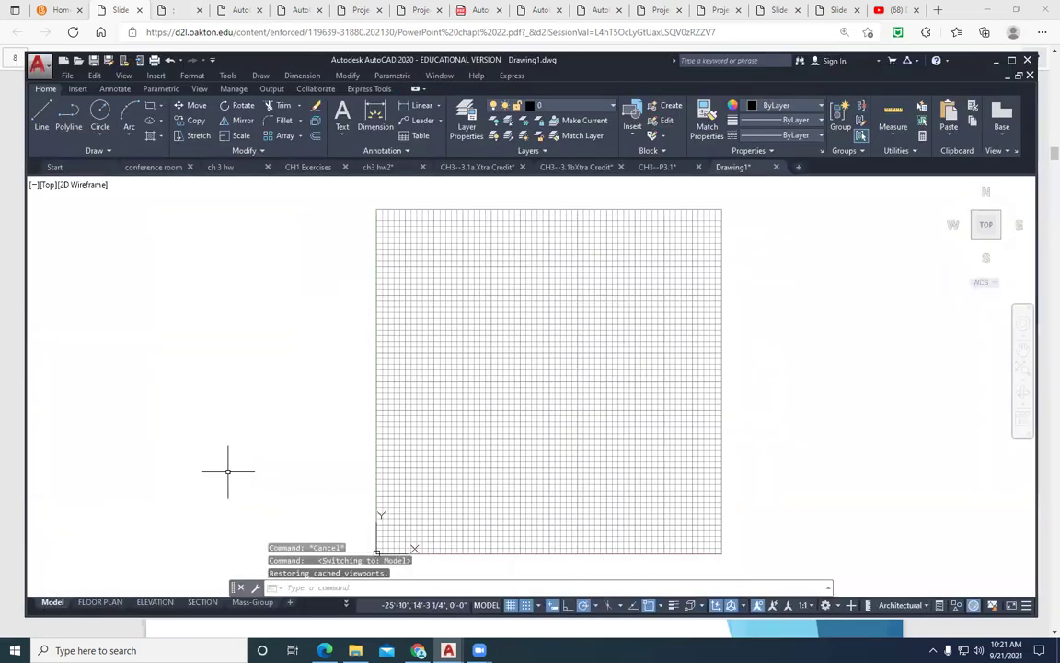
left_click(227, 76)
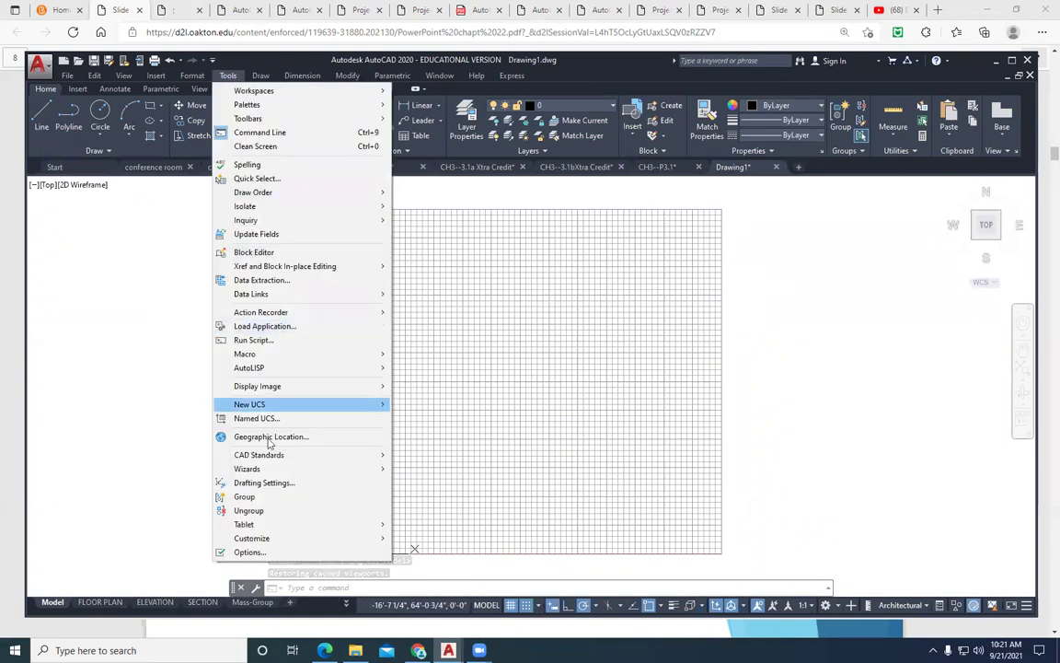
left_click(264, 483)
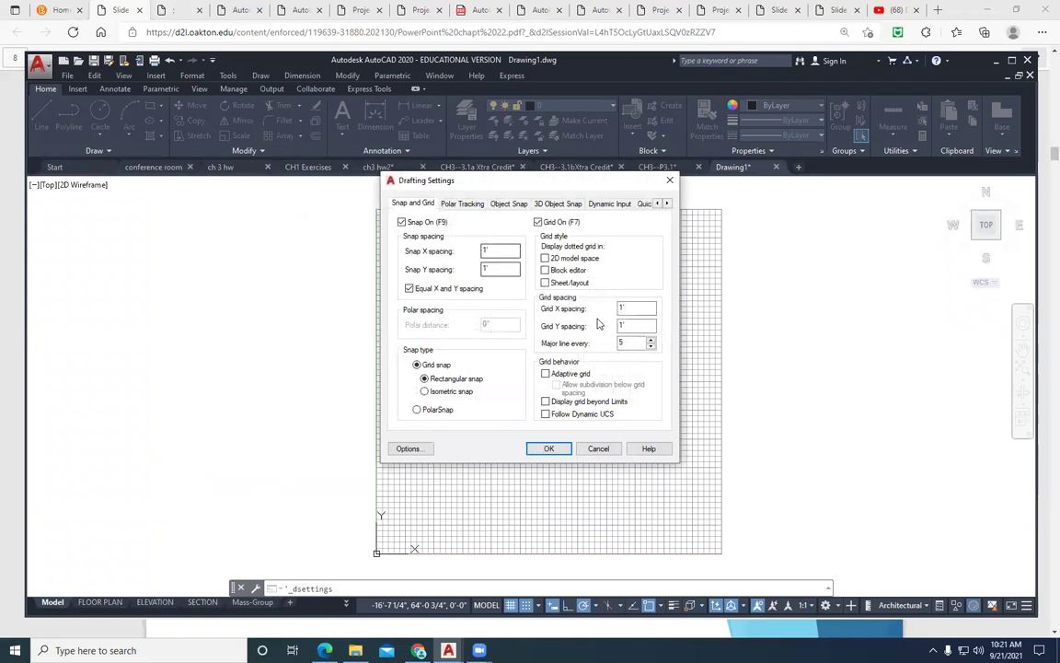
double_click(504, 252)
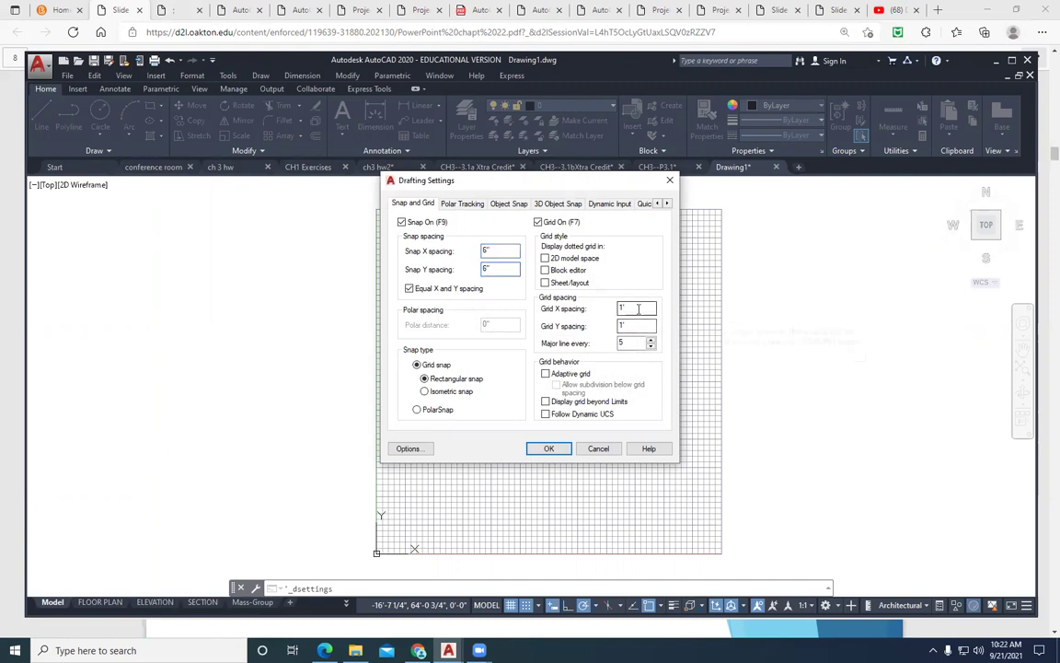
left_click(465, 205)
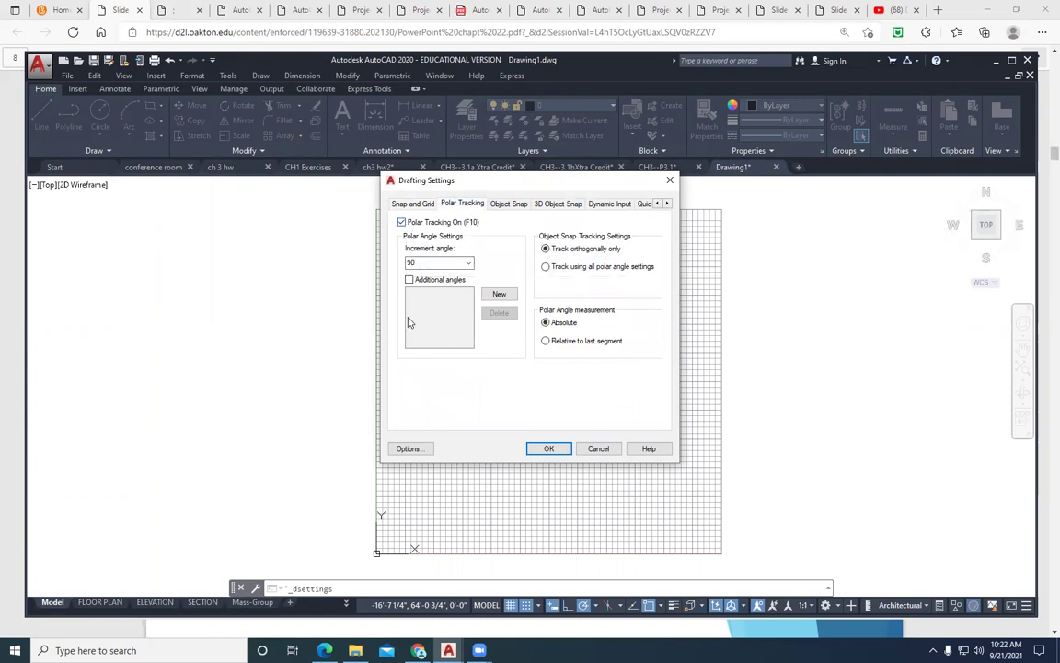
left_click(507, 205)
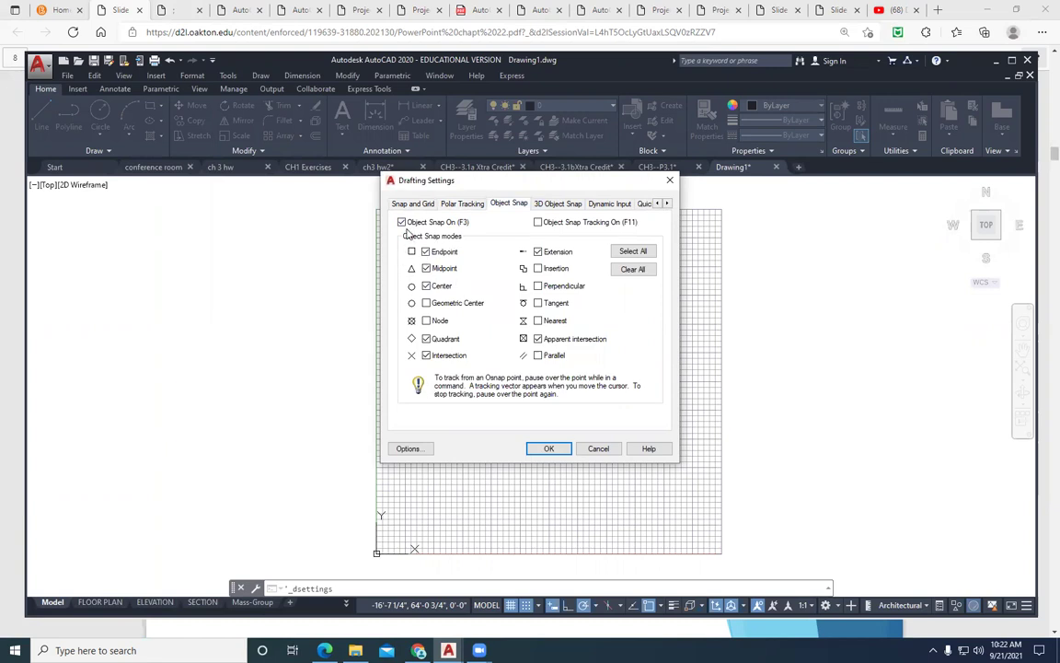
left_click(547, 449)
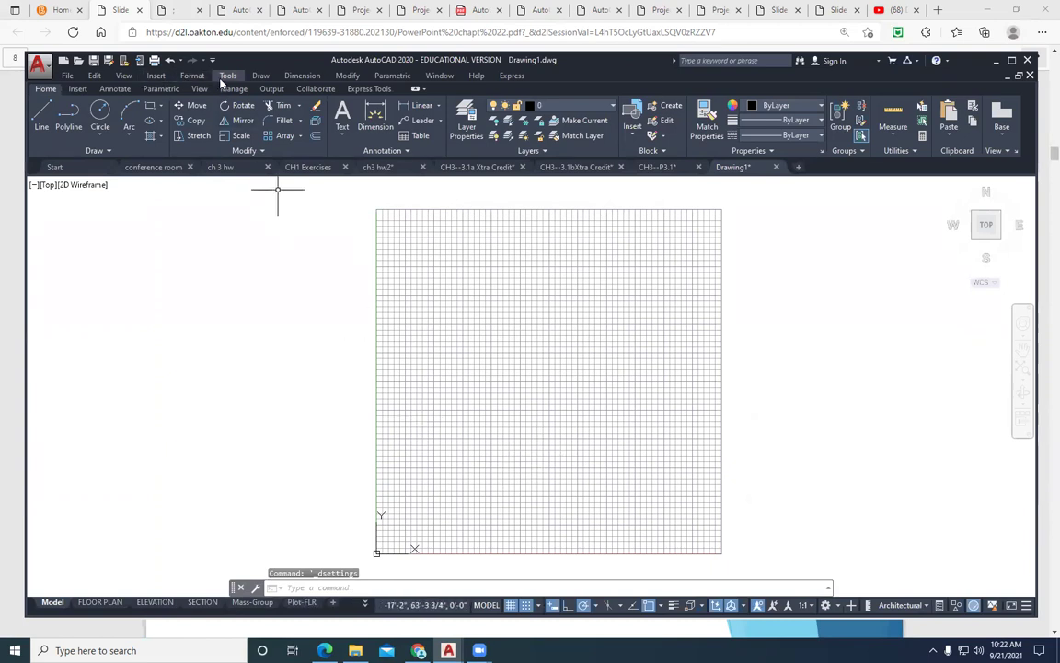
Set the drawing units to Architectural in inches and start the LINE command.
left_click(193, 77)
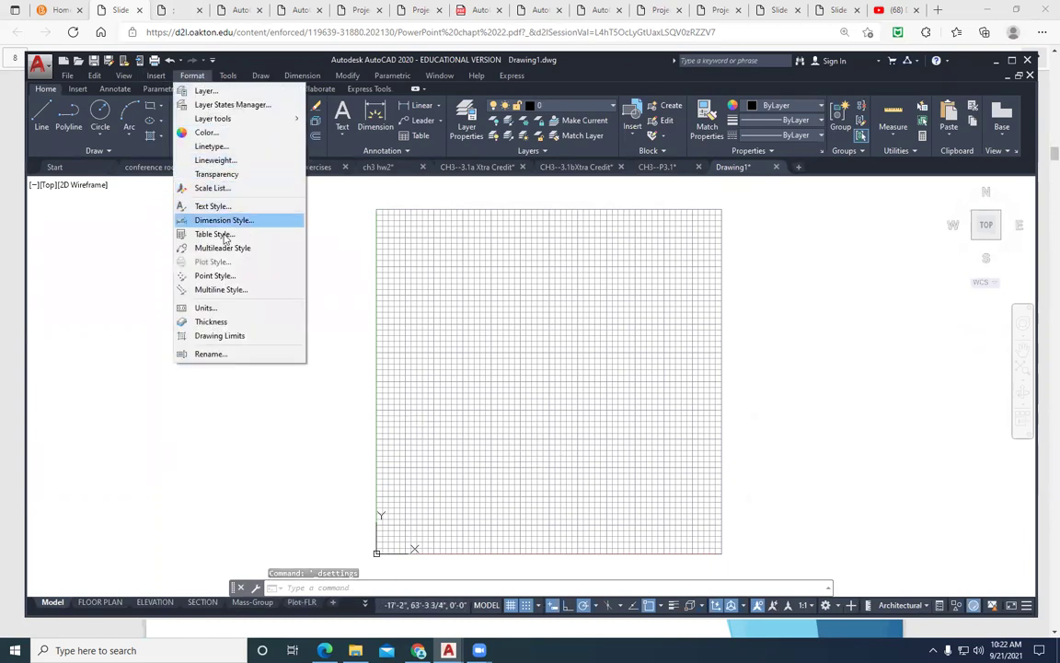
left_click(206, 307)
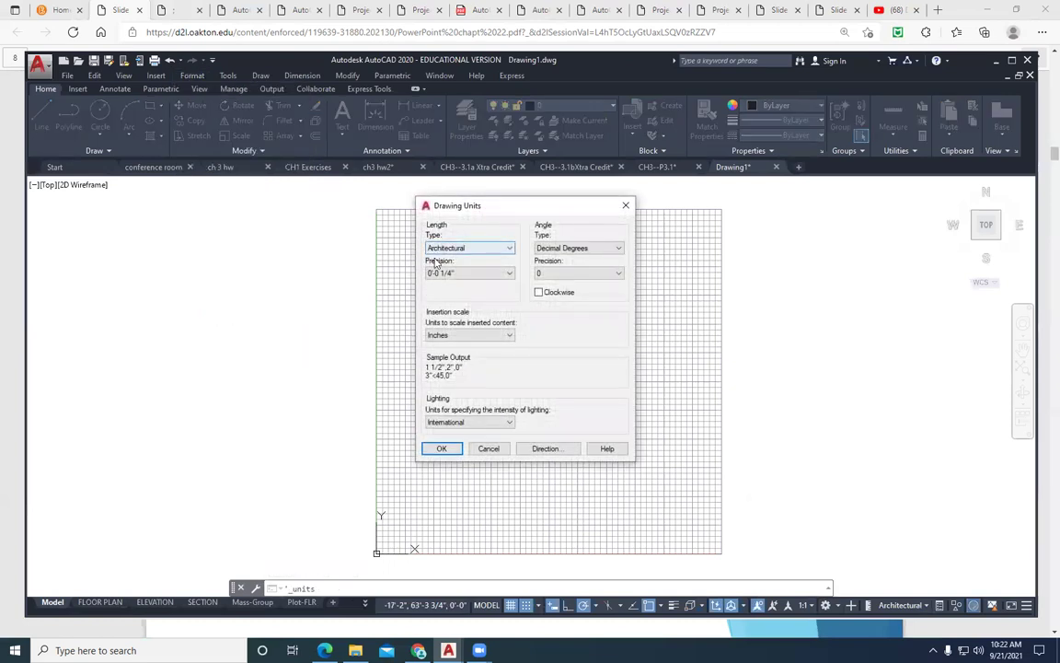
left_click(626, 205)
left_click(42, 117)
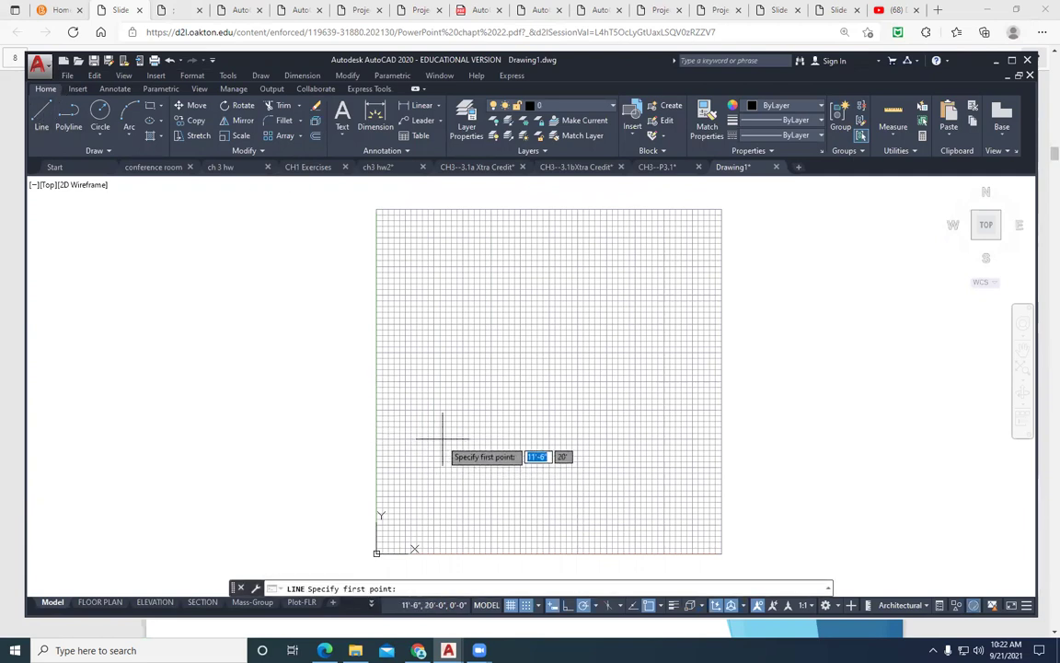
Draw a 20' horizontal line from a grid point, with lineweight display turned on.
scroll(433, 441, "up", 5)
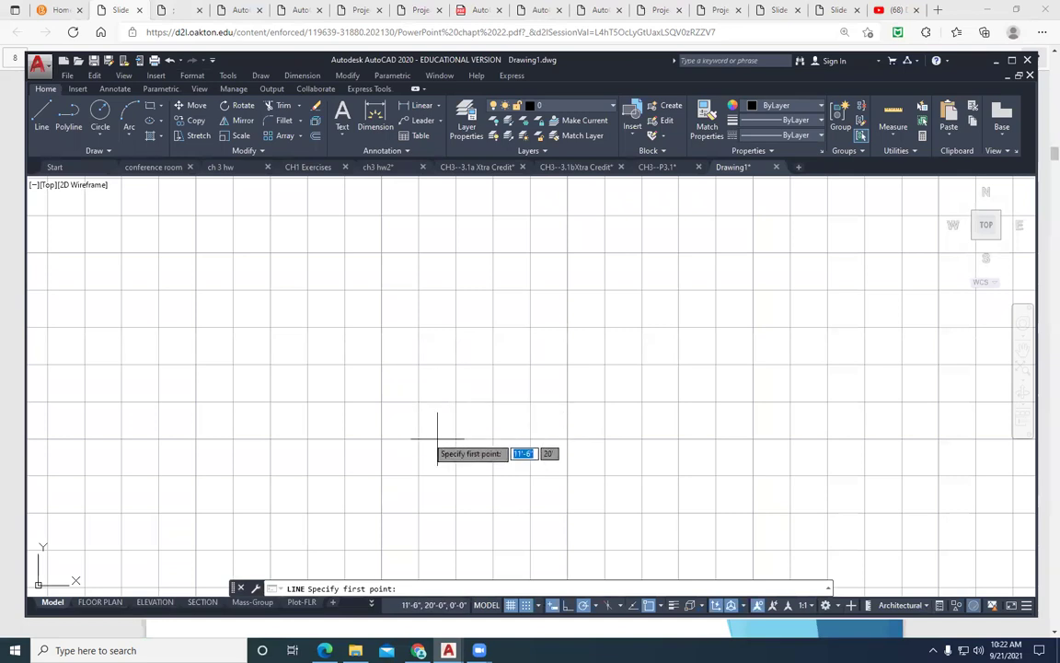
scroll(422, 425, "down", 5)
left_click(425, 439)
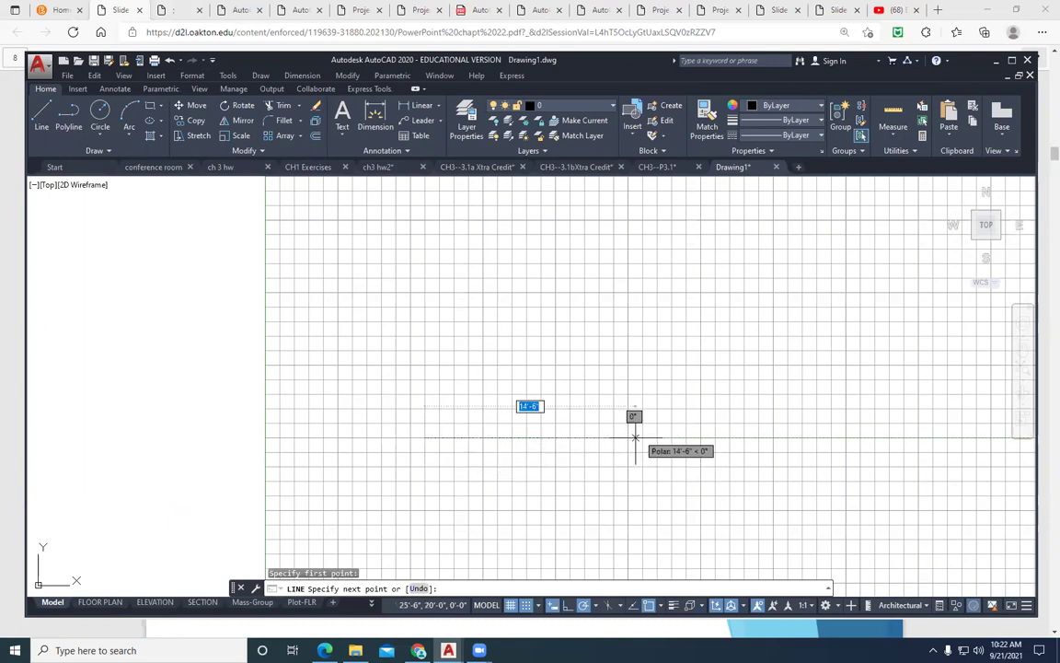
type("20")
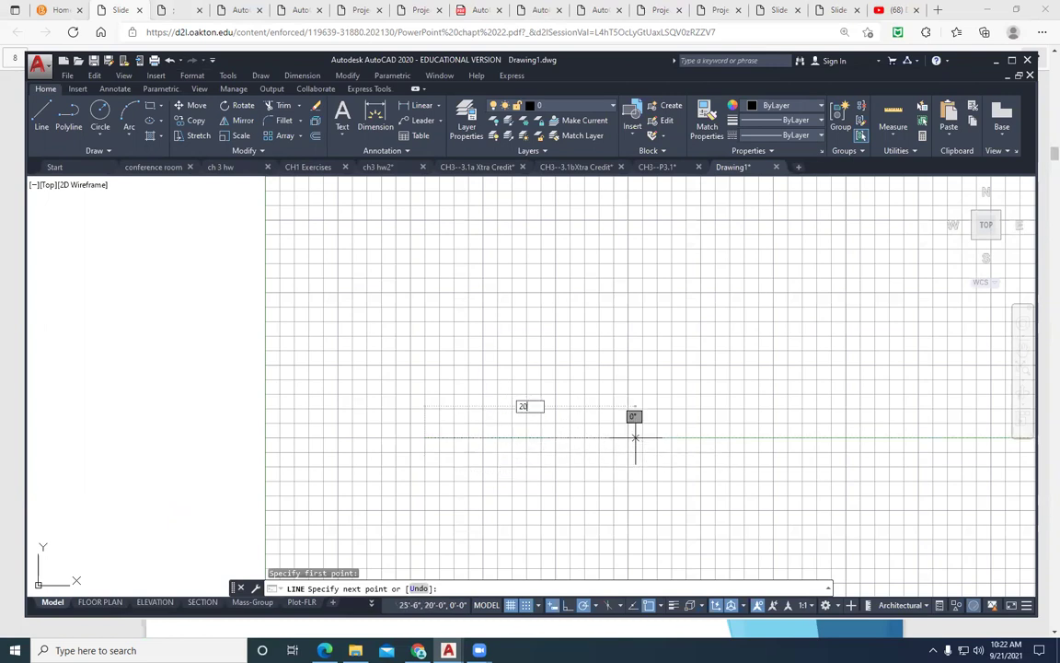
key("Return")
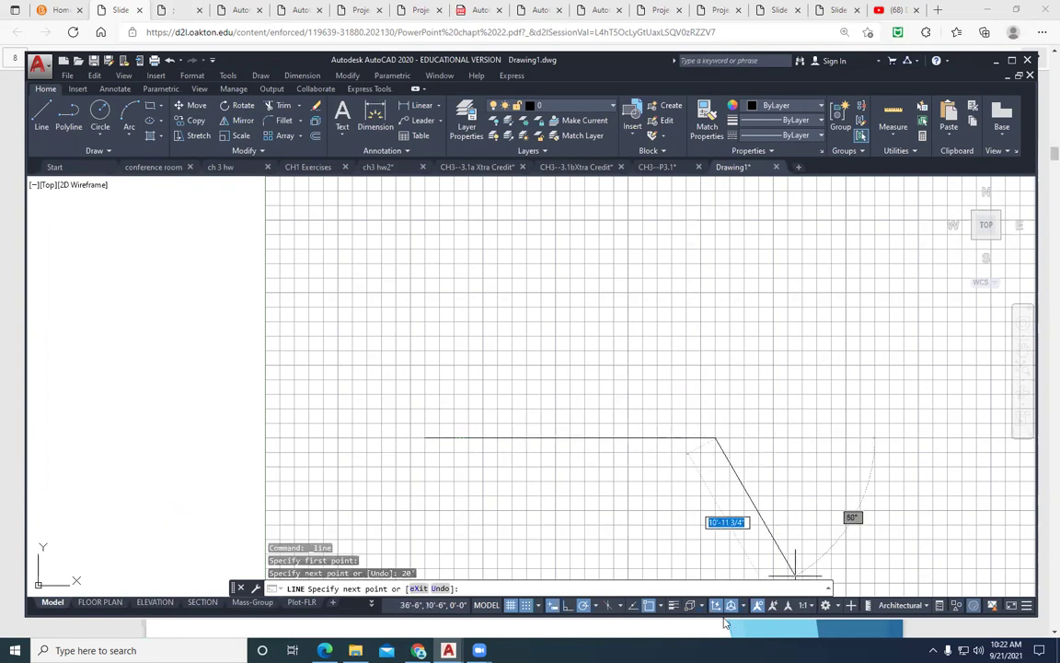
left_click(672, 606)
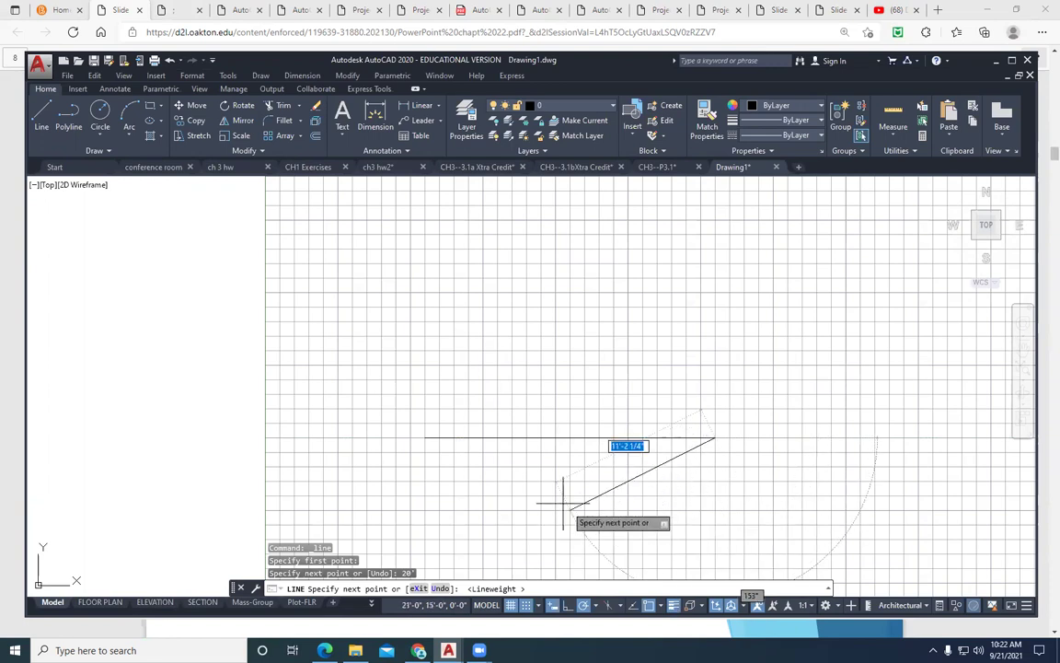
key("Escape")
Move the new line onto the blue Wall layer and recentre it in view.
left_click(575, 452)
left_click(476, 410)
left_click(545, 103)
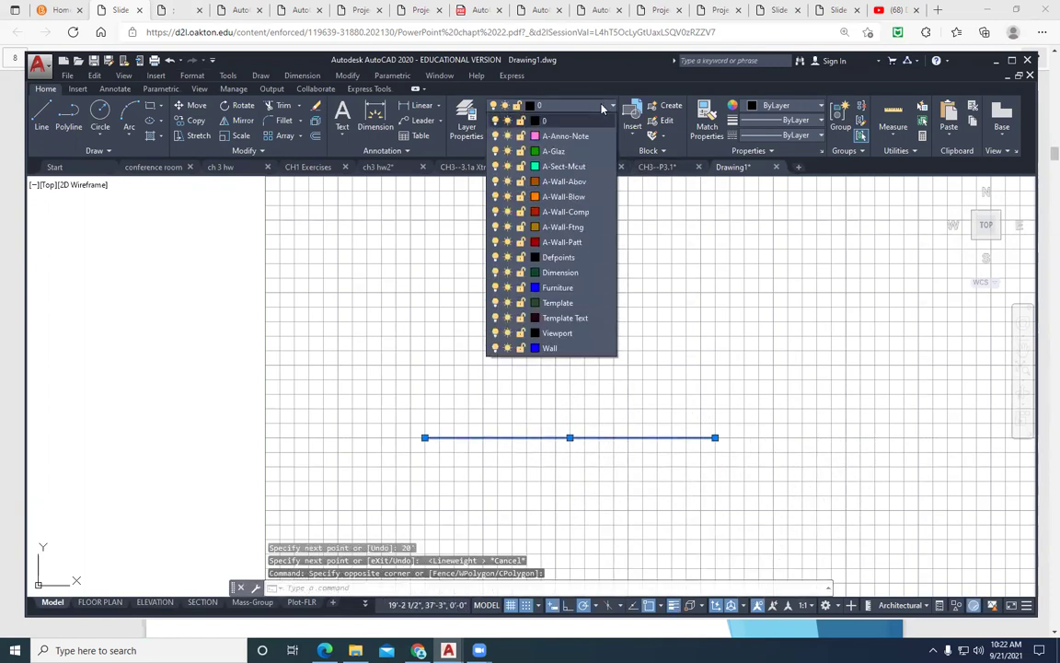
left_click(556, 348)
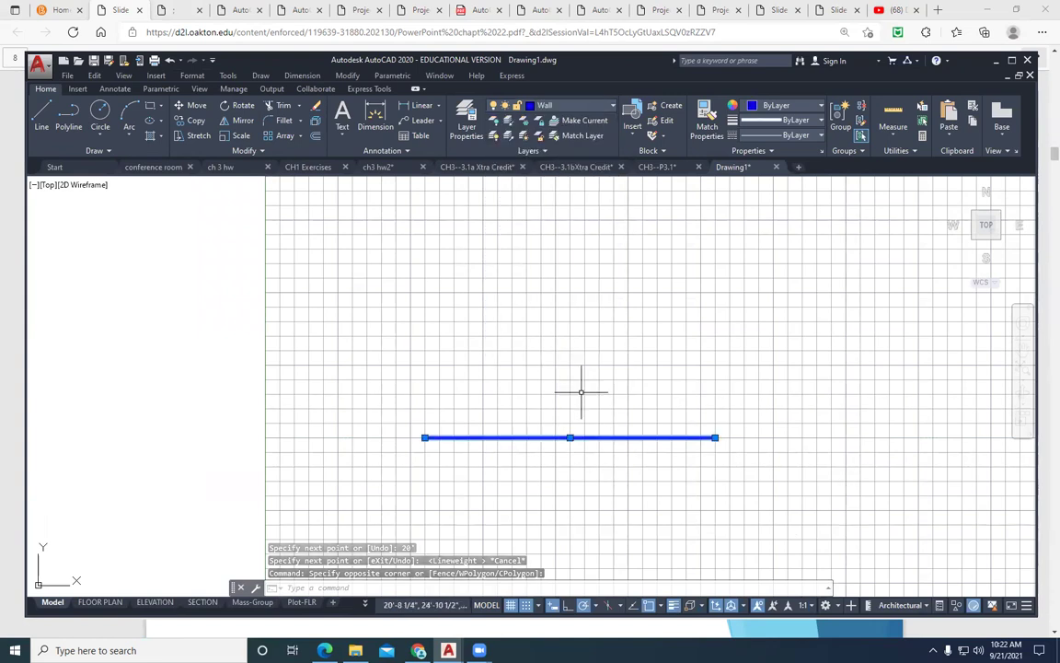
key("Escape")
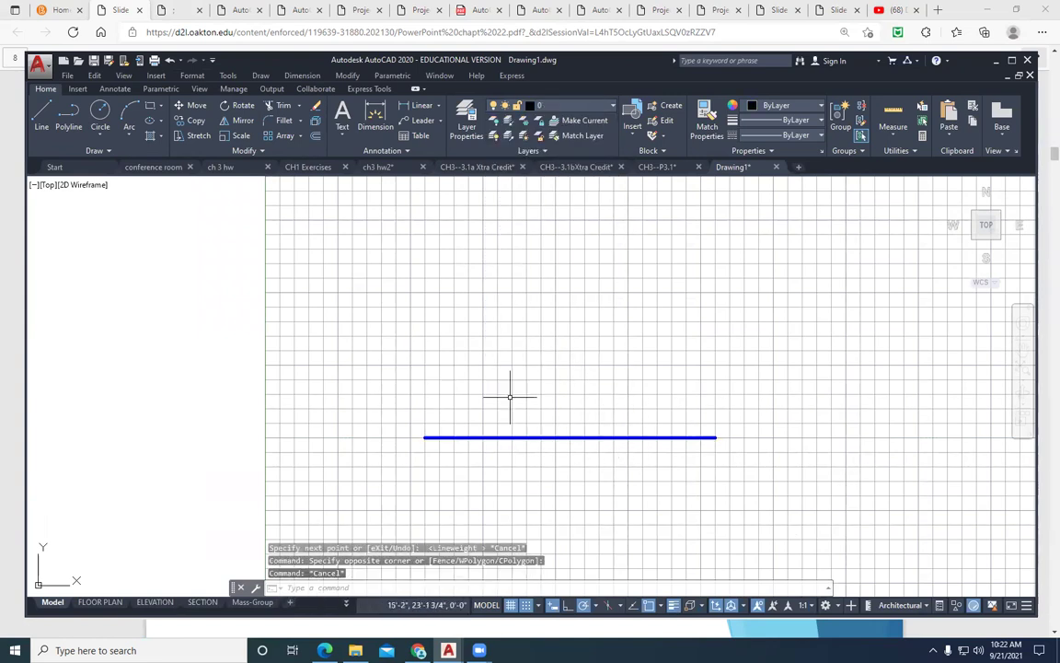
scroll(657, 408, "down", 2)
mouse_move(643, 360)
middle_mouse_down()
mouse_move(476, 383)
mouse_move(464, 403)
middle_mouse_up()
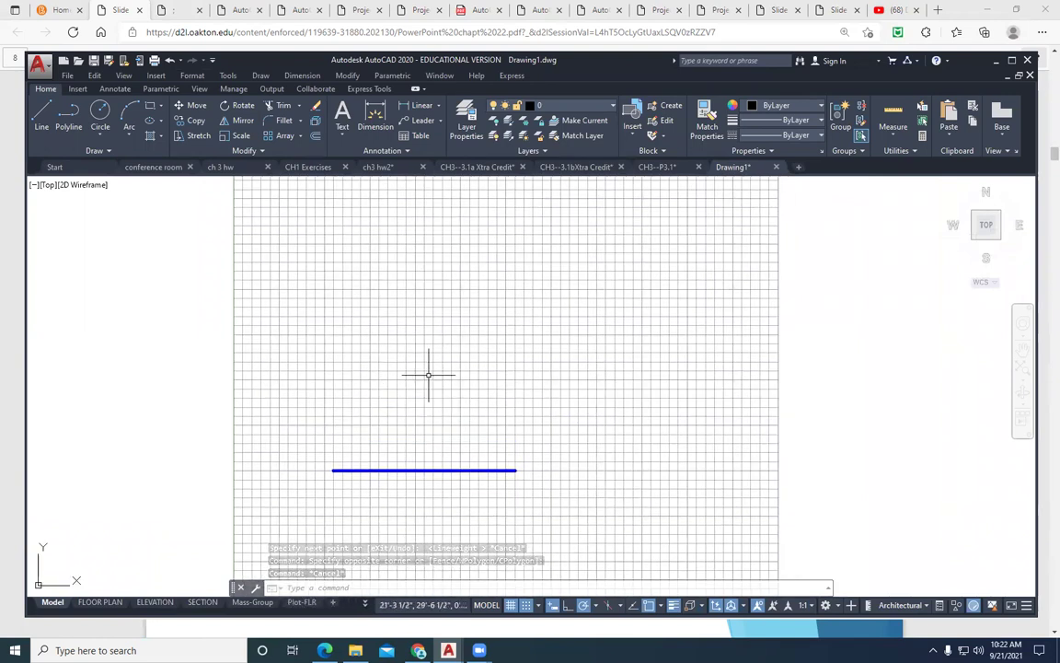
Bring the CH3--P3.1 conference room plan to the front, framing its lower part.
left_click(665, 167)
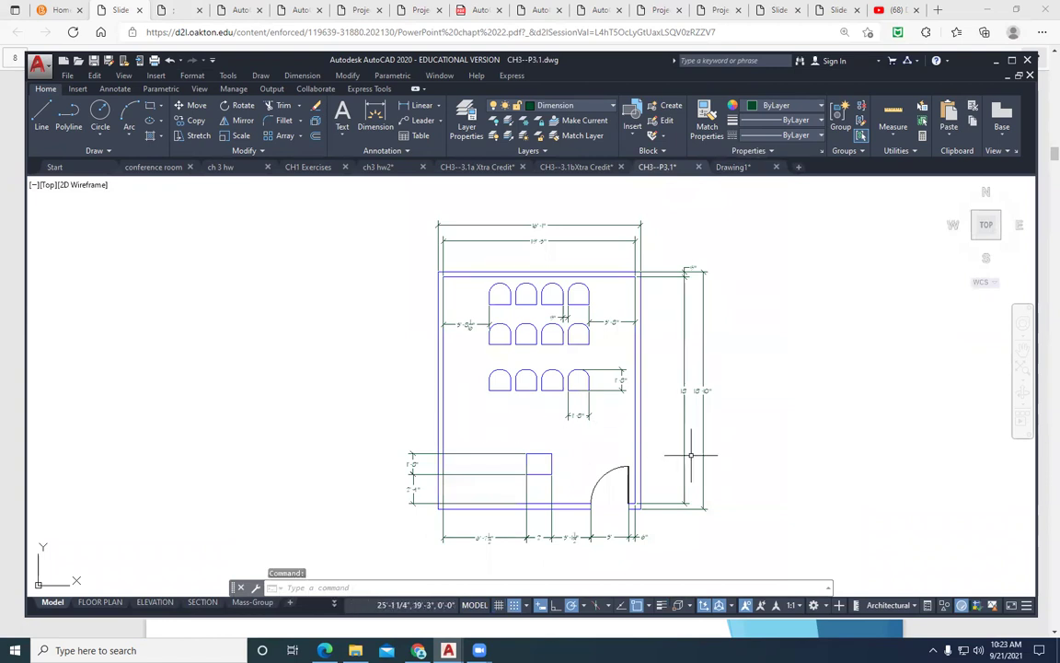
scroll(692, 451, "up", 2)
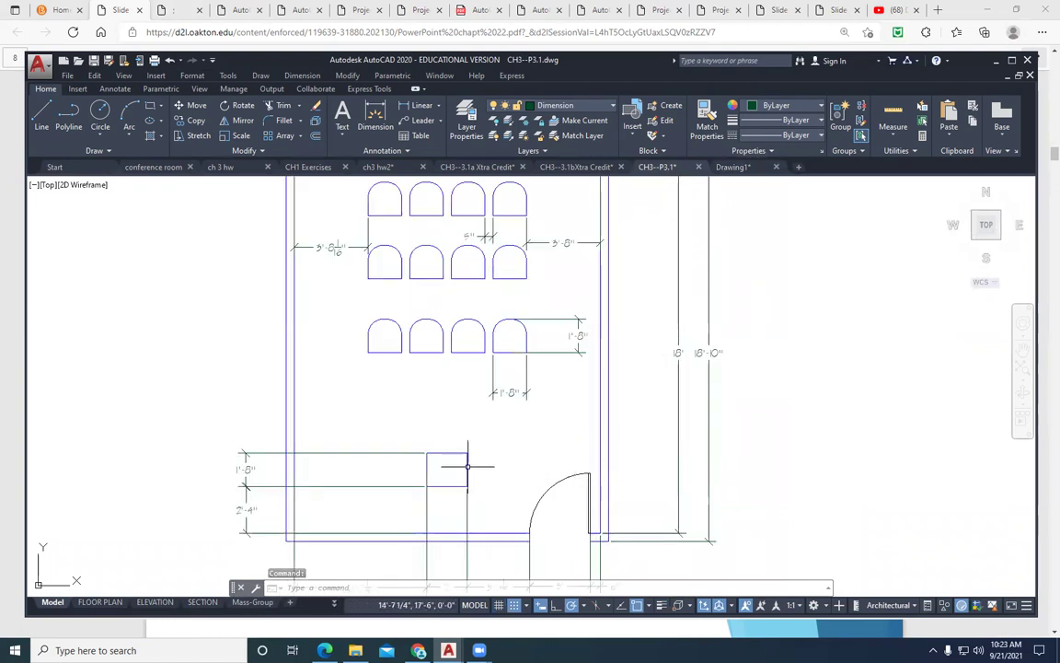
middle_click_drag(445, 396, 489, 329)
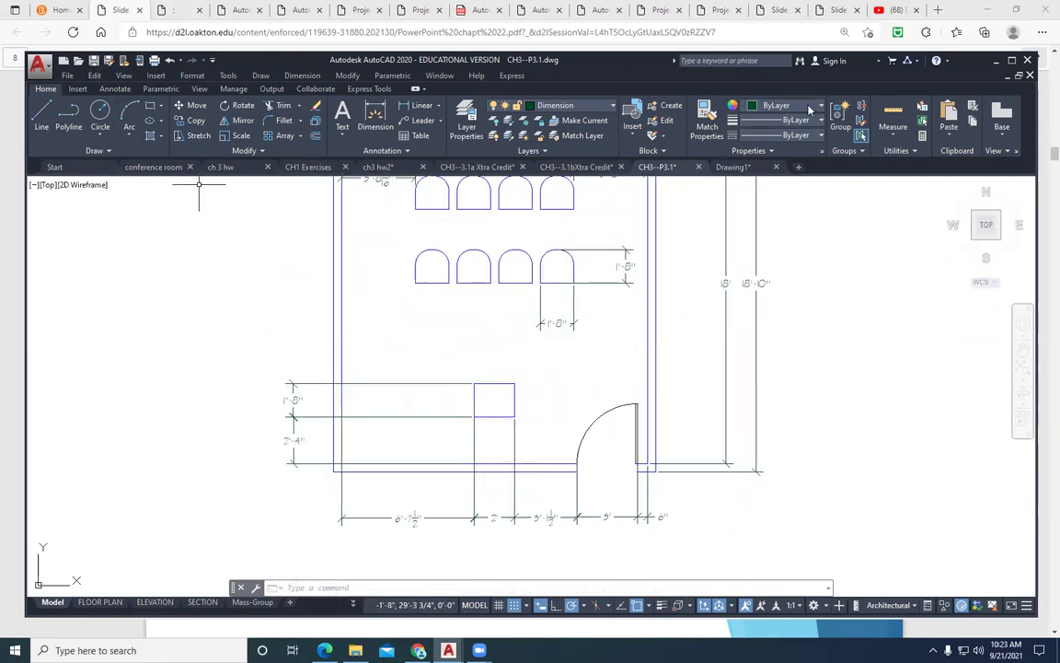
Make Wall the current layer and set the drawing colour to red.
left_click(607, 110)
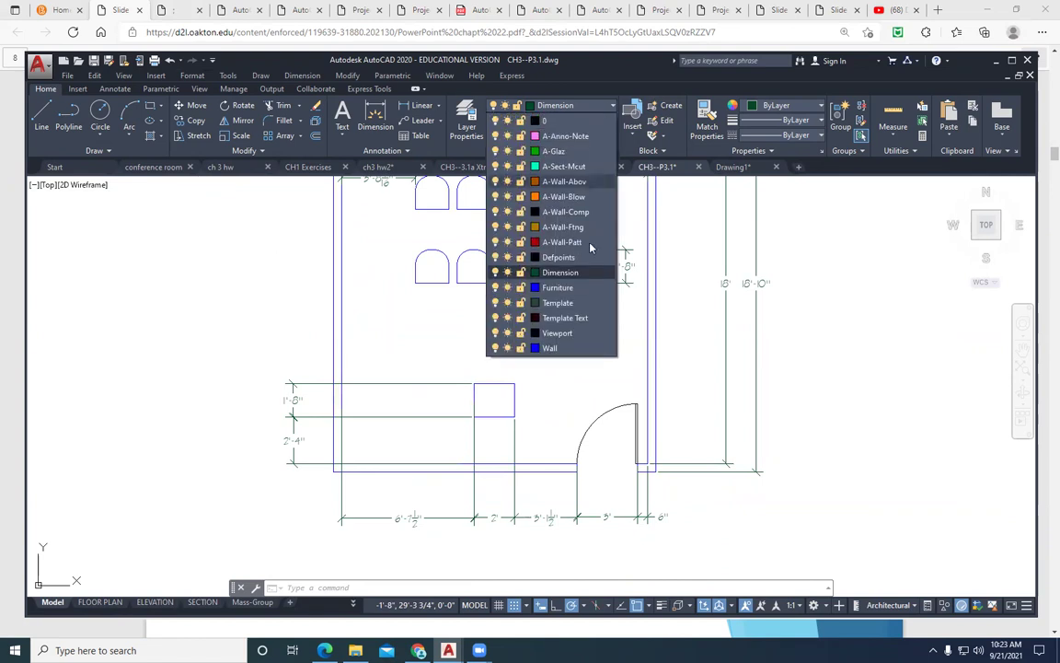
left_click(592, 348)
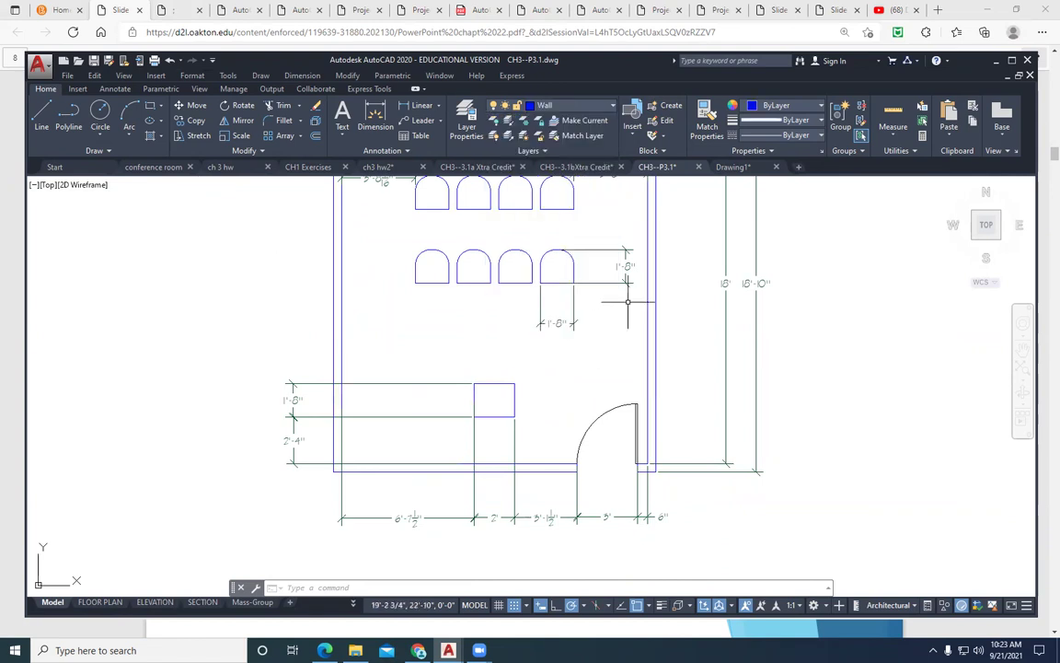
left_click(822, 107)
left_click(788, 161)
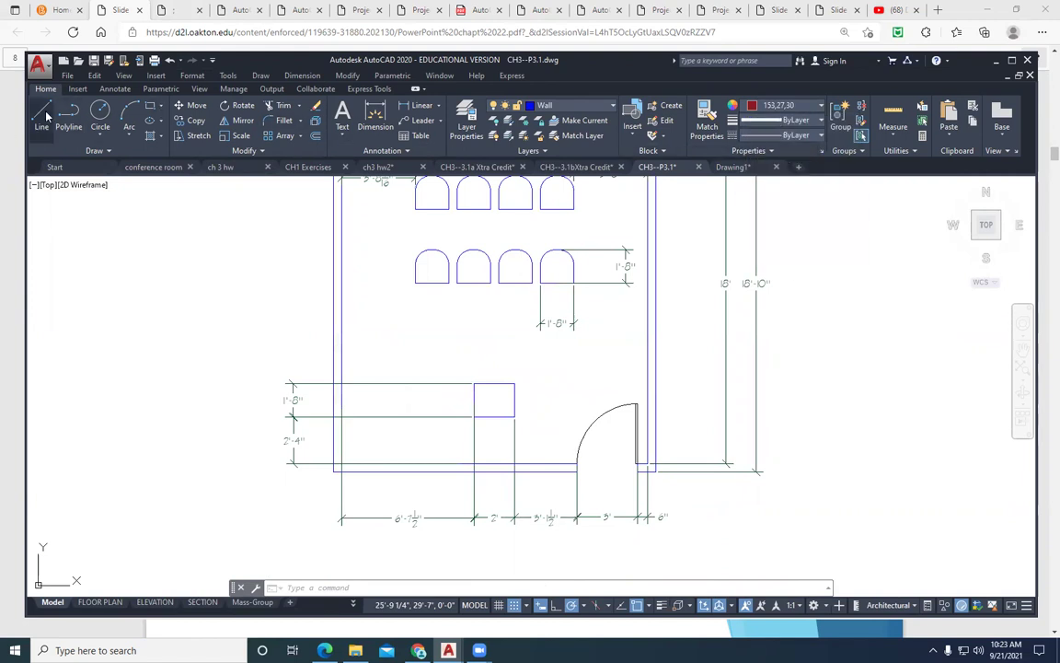
Turn on the grid, shift the plan left, and start a new LINE command.
left_click(498, 604)
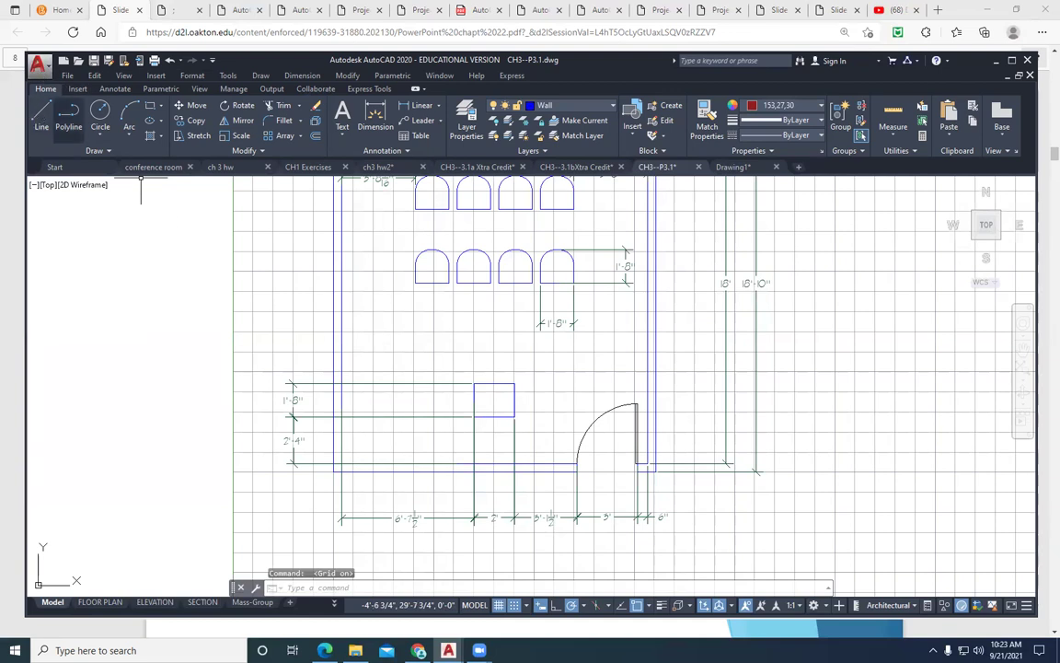
middle_click_drag(753, 428, 566, 426)
scroll(577, 464, "down", 2)
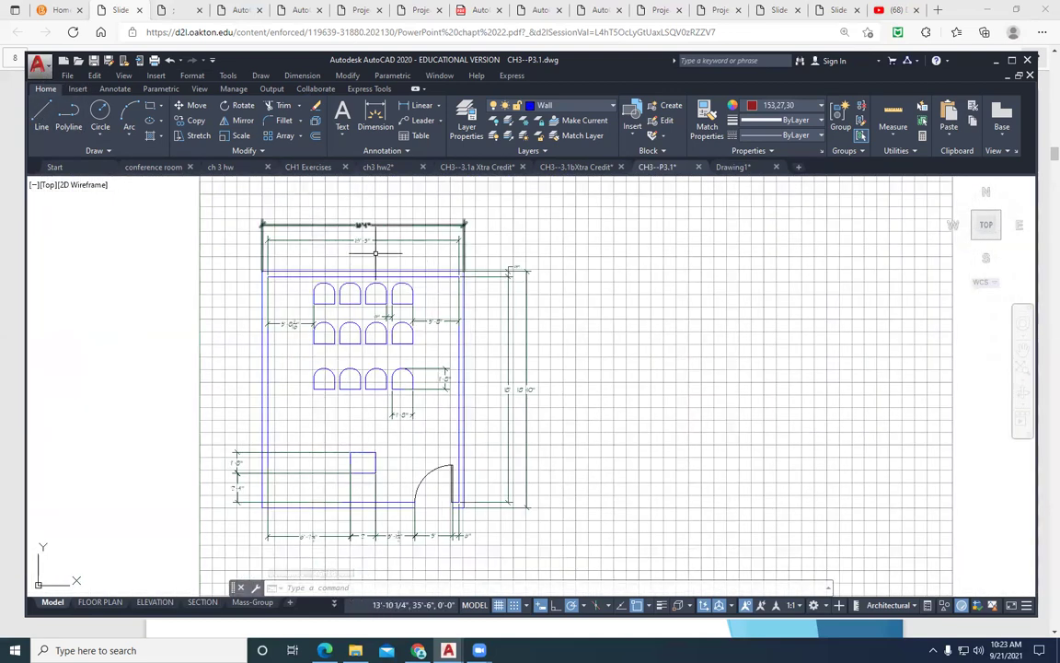
scroll(363, 230, "up", 4)
scroll(383, 256, "down", 4)
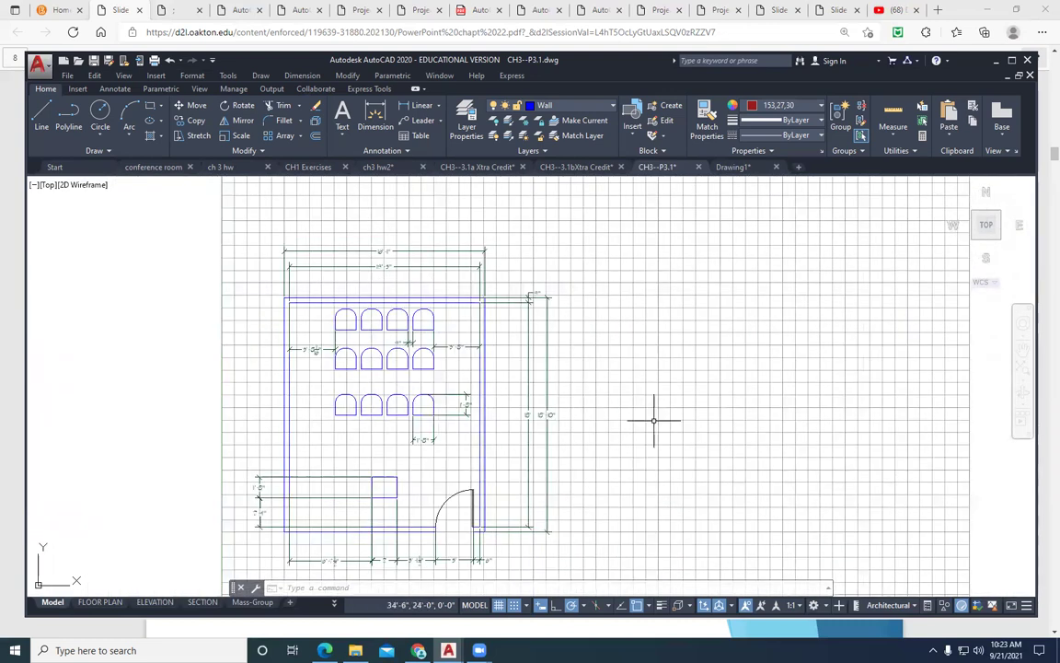
left_click(42, 116)
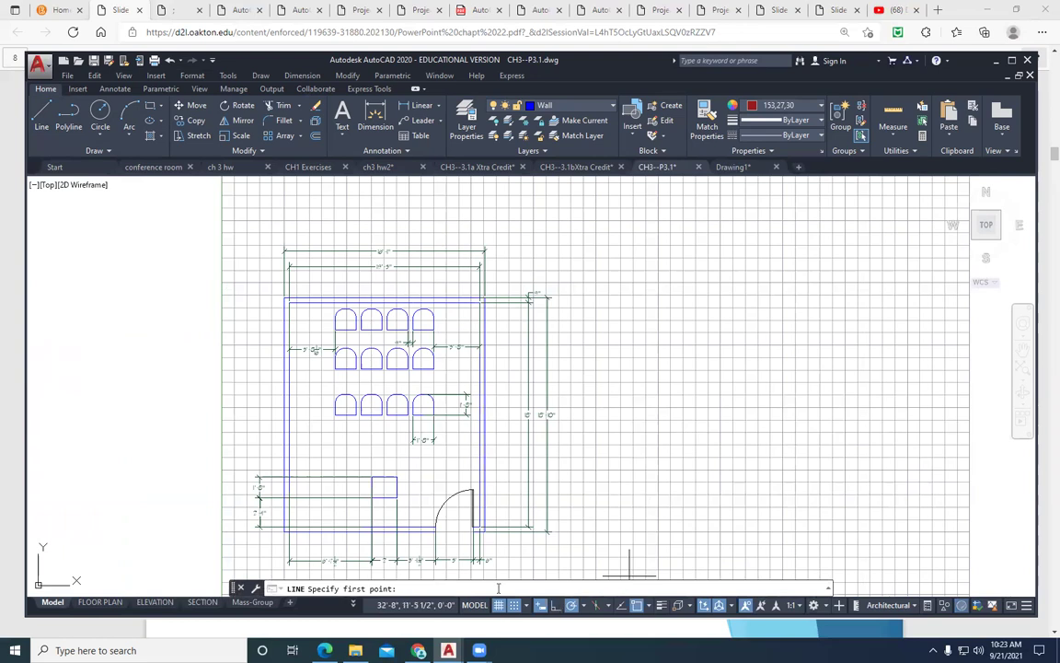
In Drafting Settings, set the Snap X and Y spacing to 6".
left_click(191, 76)
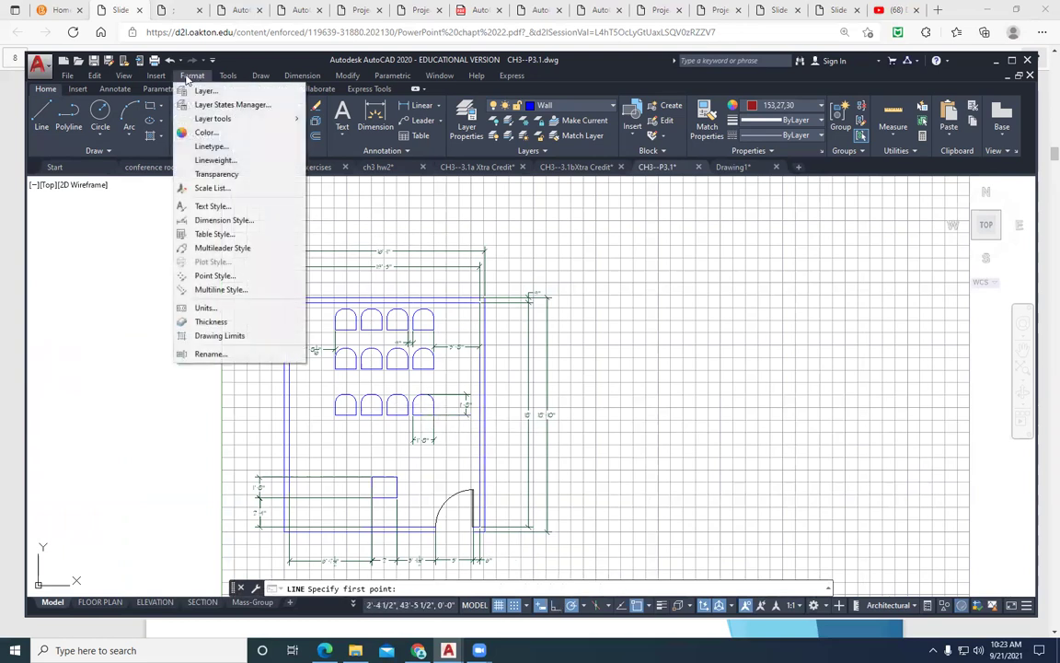
mouse_move(227, 76)
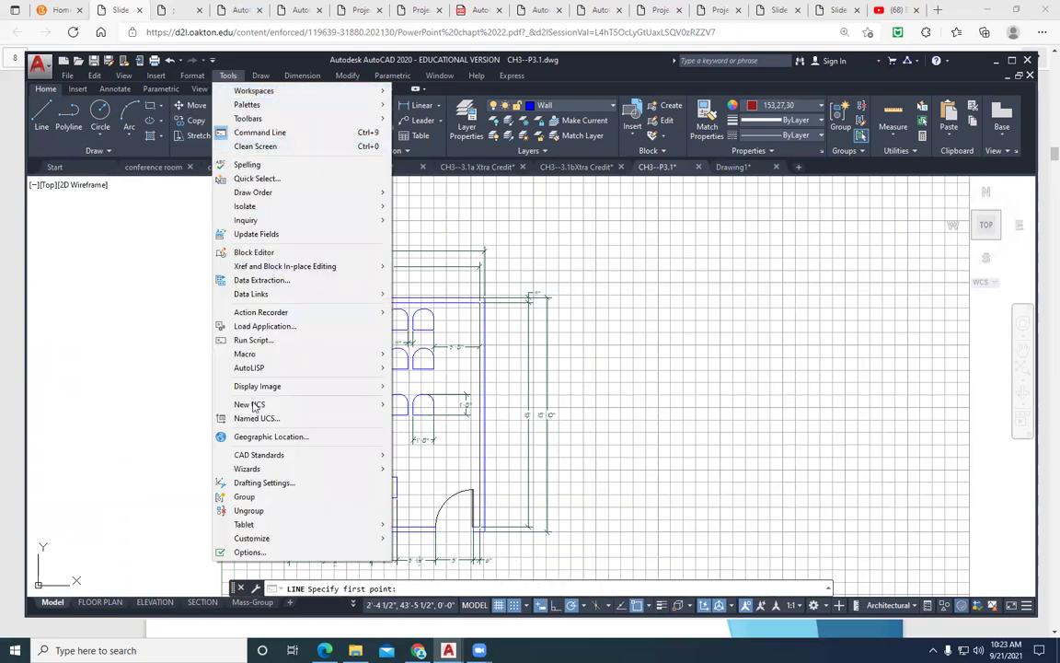
left_click(276, 484)
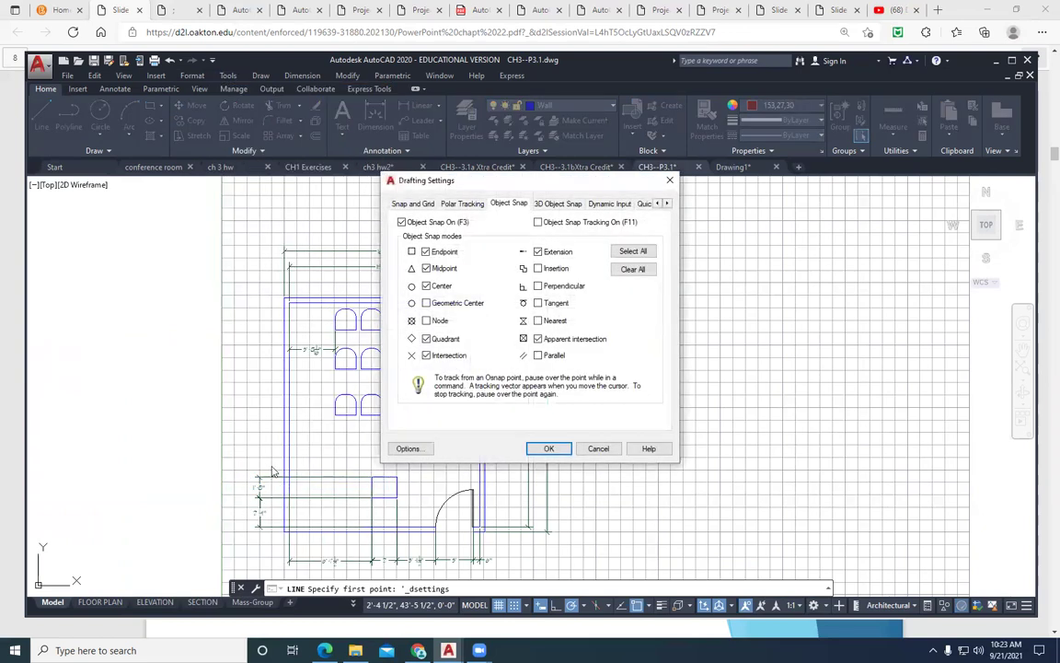
left_click(411, 204)
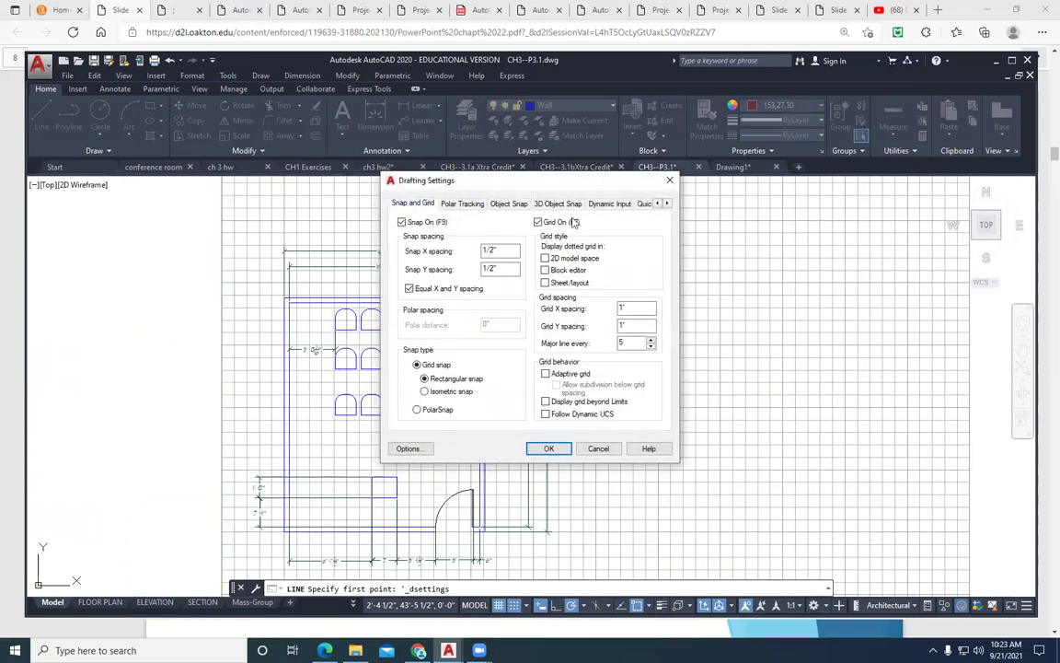
key("Tab")
key("Tab")
type("6\"")
left_click(509, 269)
key("shift+Tab")
Apply the 6" snap spacing, restart LINE and place its first point beside the floor plan.
left_click(549, 448)
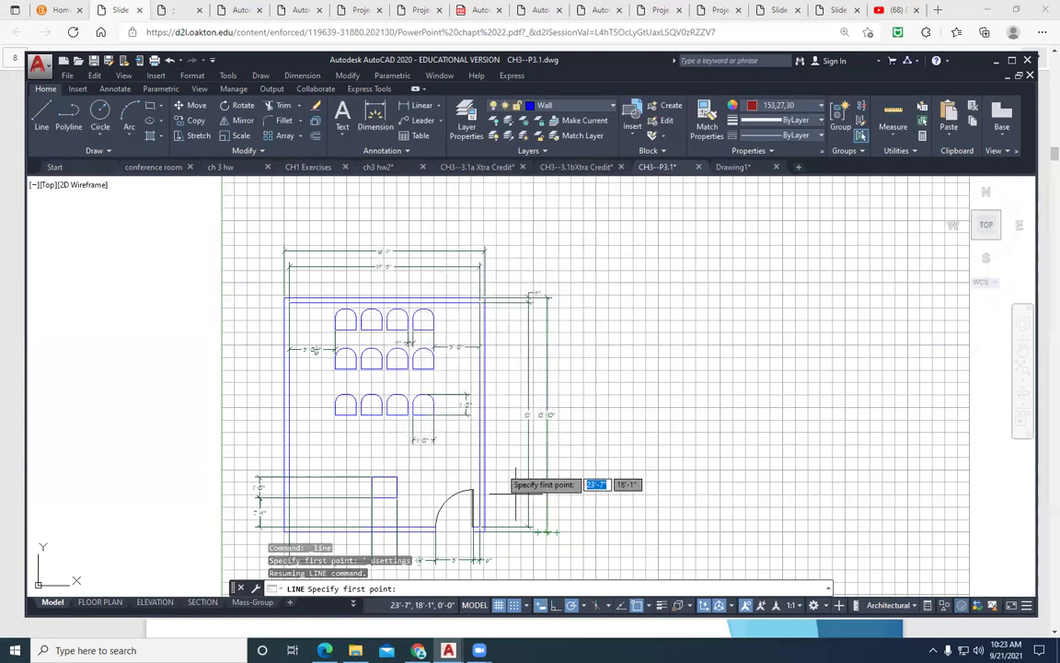
scroll(372, 243, "up", 1)
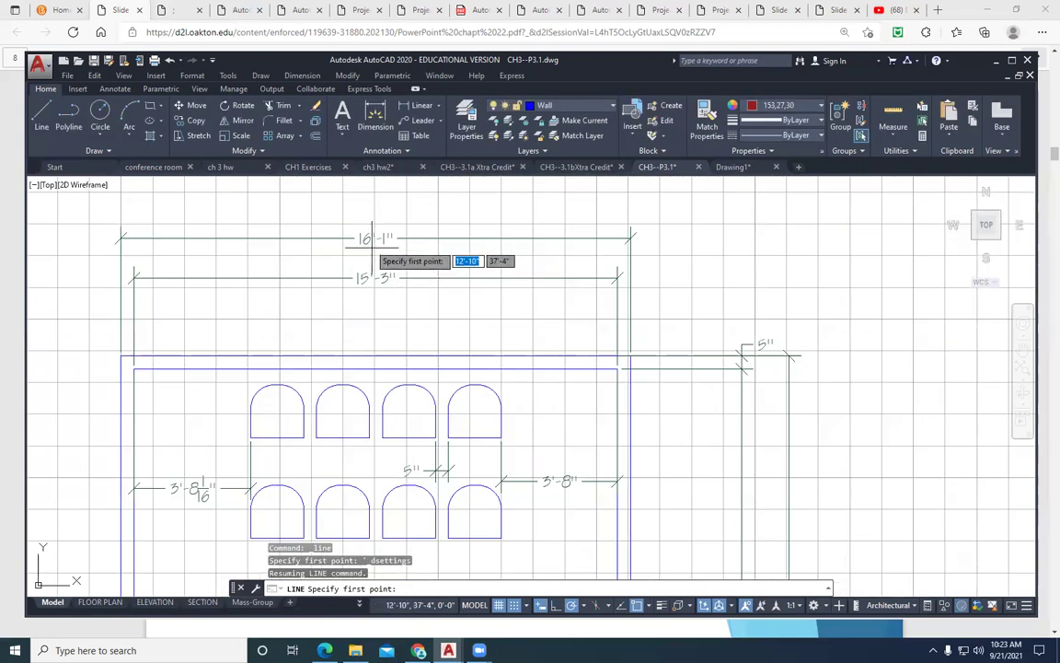
scroll(377, 253, "up", 1)
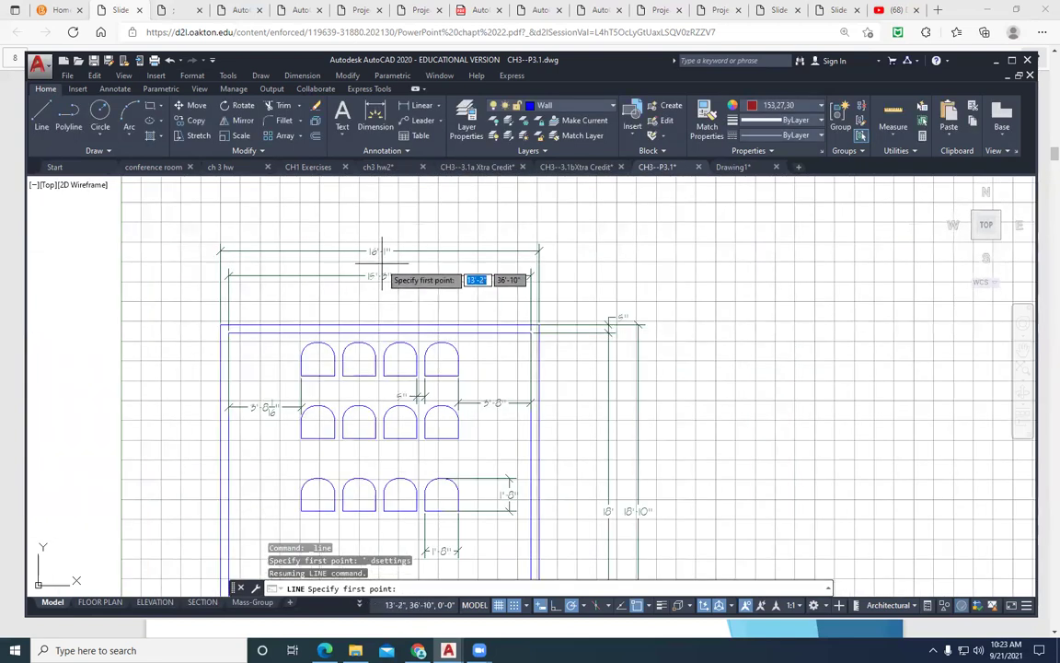
left_click(48, 113)
scroll(753, 506, "down", 2)
mouse_move(727, 505)
middle_mouse_down()
mouse_move(655, 341)
mouse_move(621, 379)
middle_mouse_up()
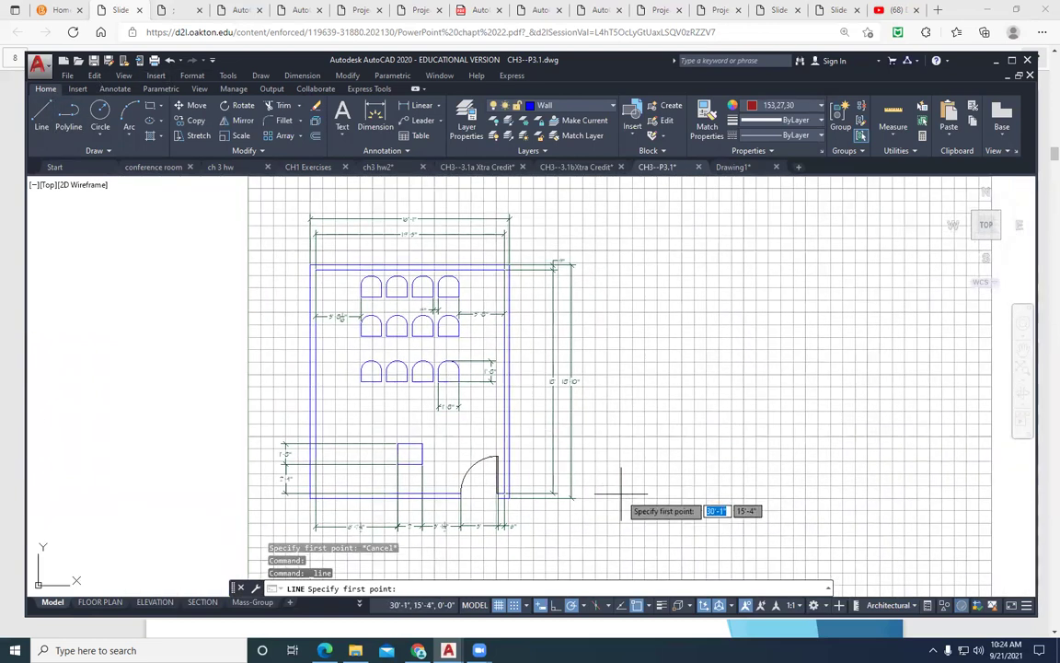
scroll(621, 497, "up", 2)
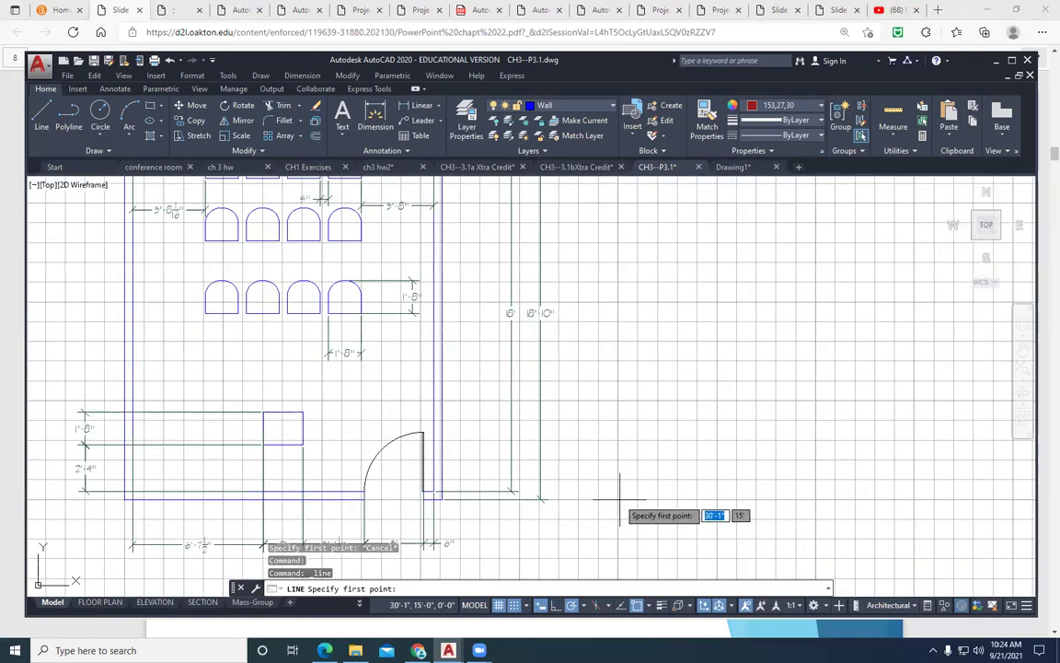
left_click(618, 500)
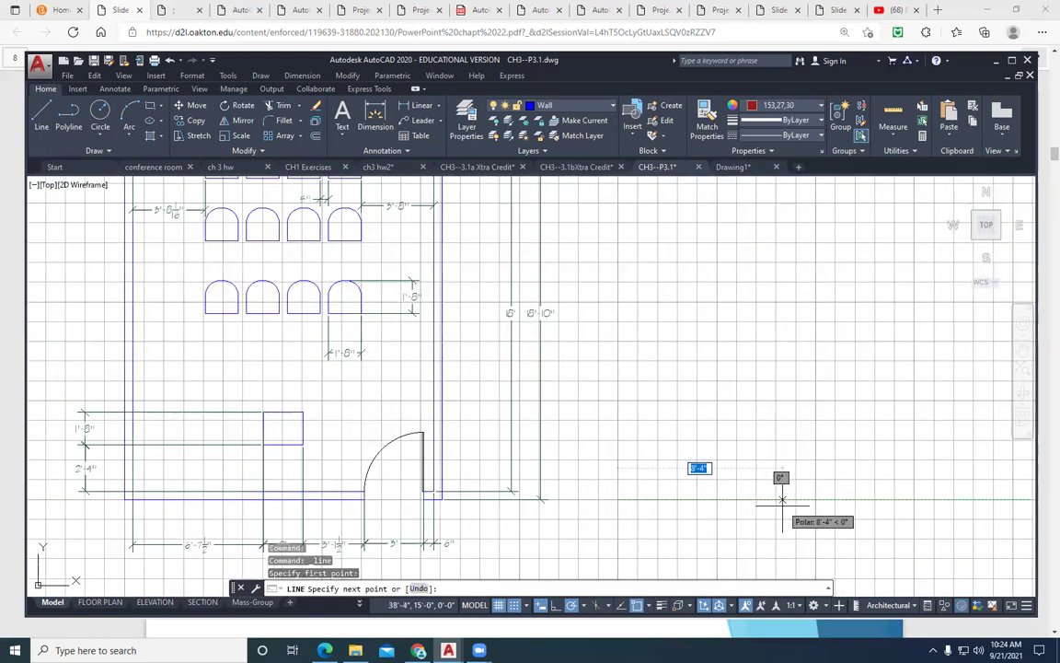
Draw the 16'1 bottom side, turn on lineweight display, and enter 16'10 for the right side.
type("16'1")
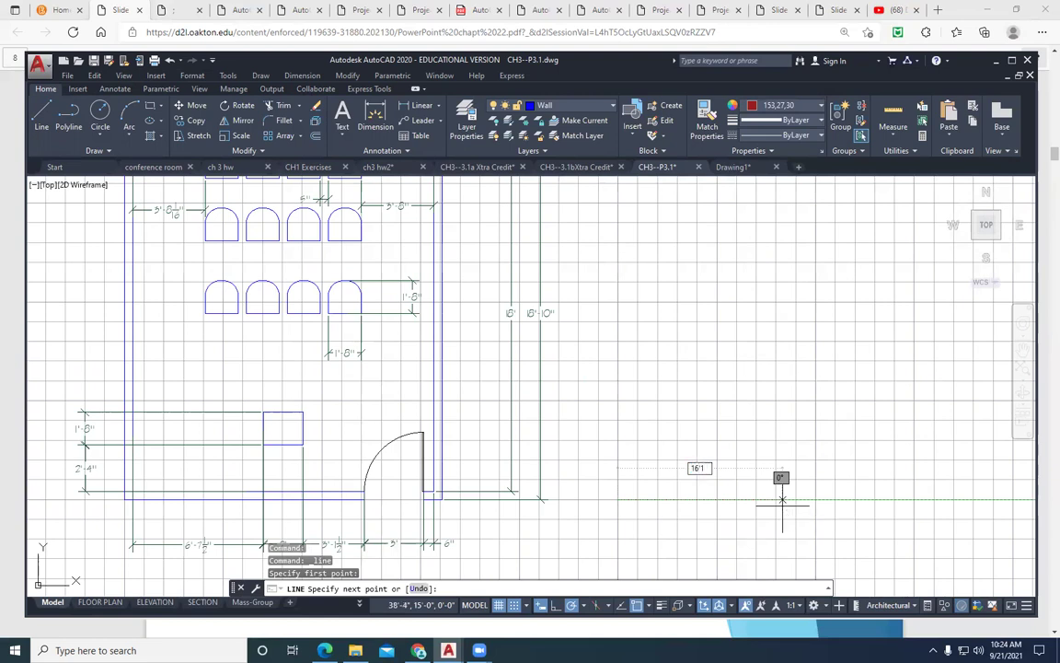
key("Return")
scroll(833, 501, "down", 2)
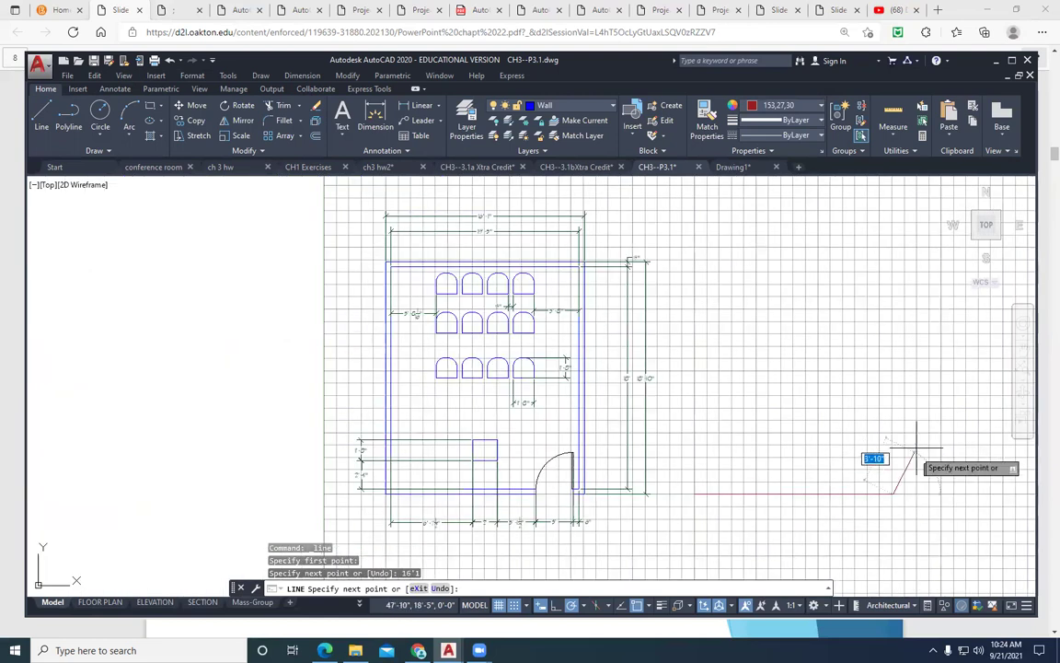
left_click(661, 607)
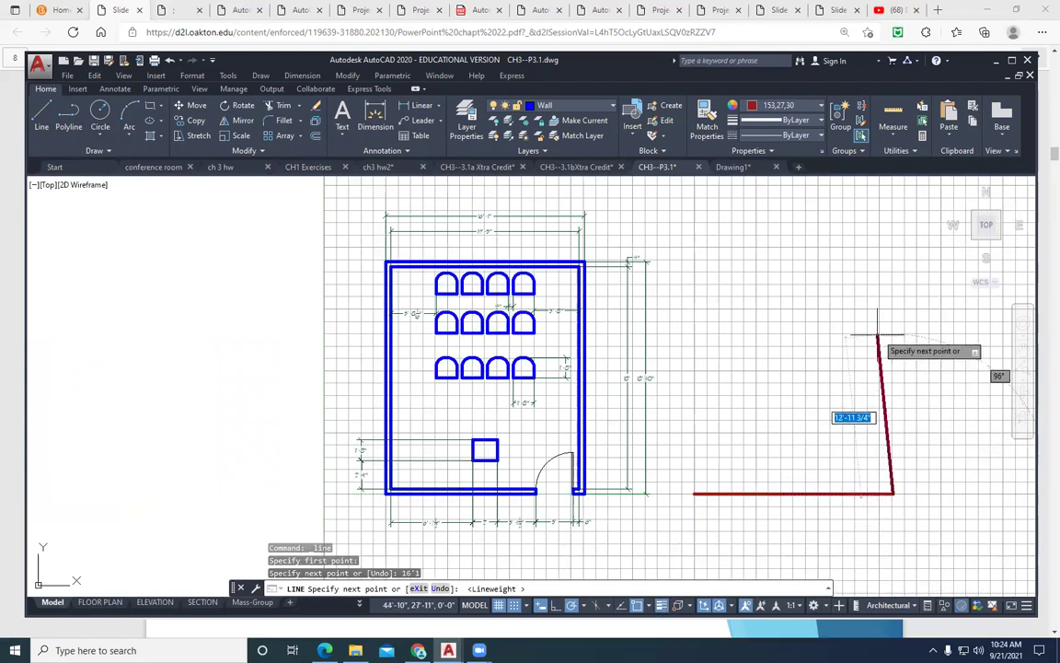
type("14")
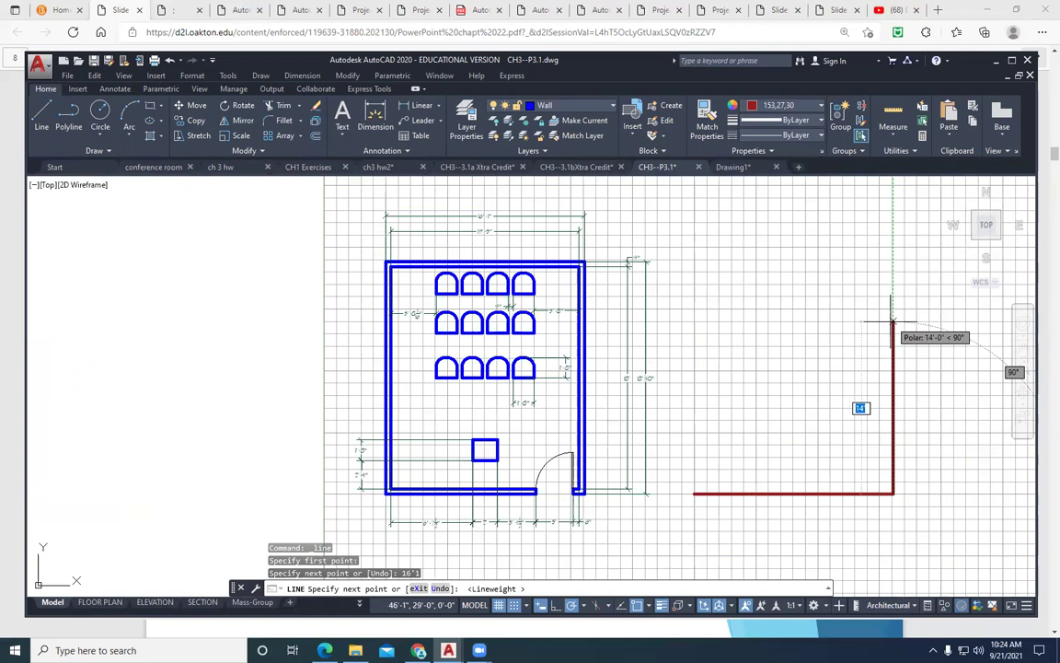
scroll(659, 387, "up", 6)
scroll(659, 387, "down", 5)
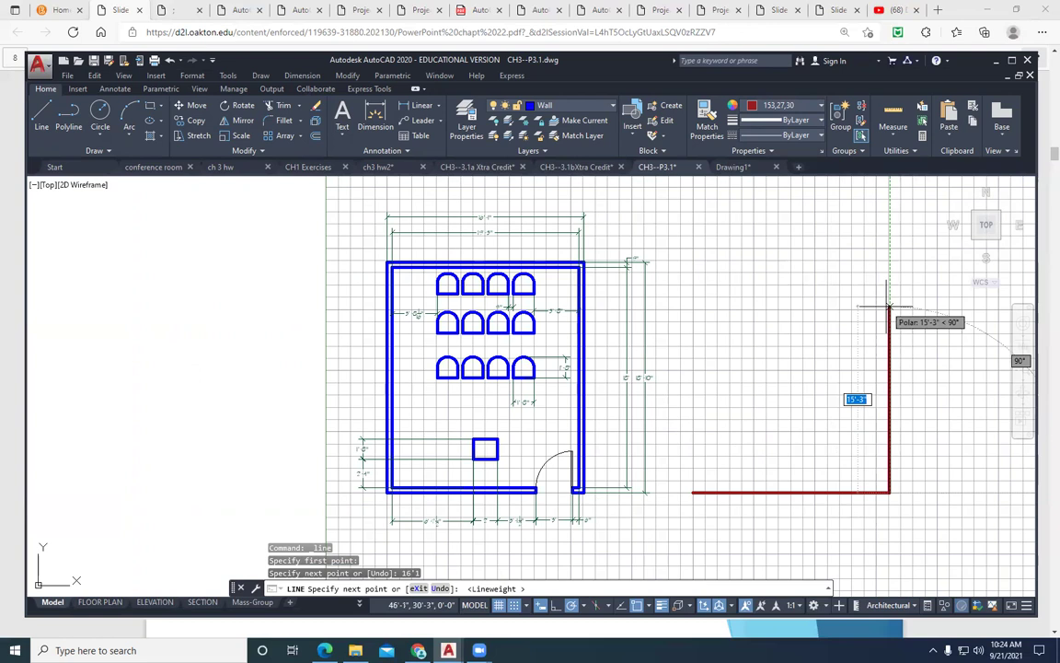
type("16'10")
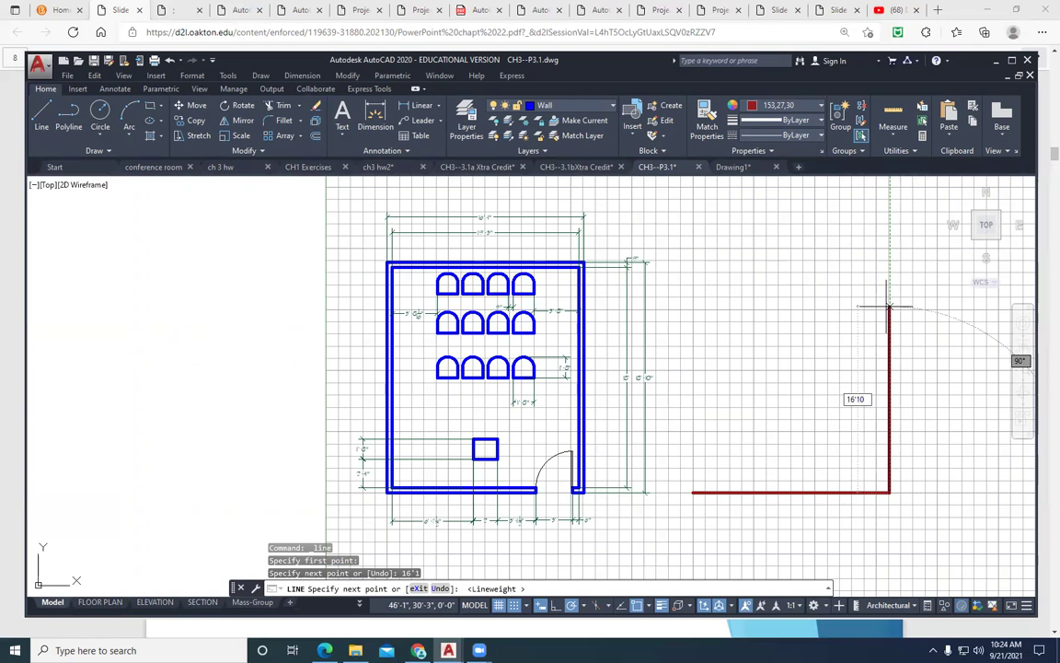
Commit the 16'10 right side, then undo it with U.
key("Return")
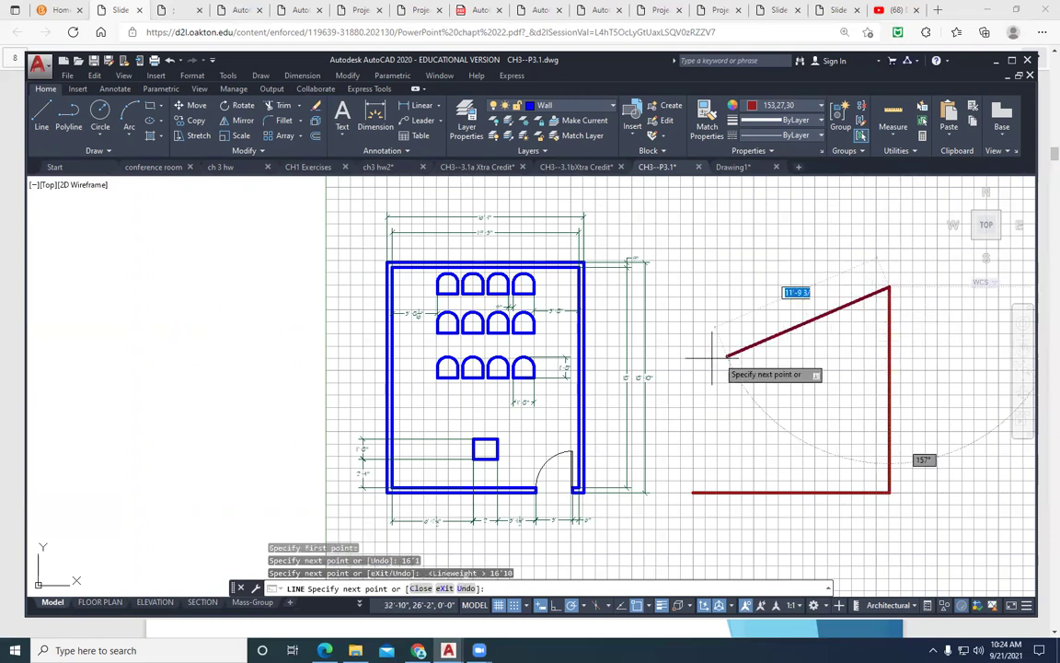
scroll(644, 486, "up", 5)
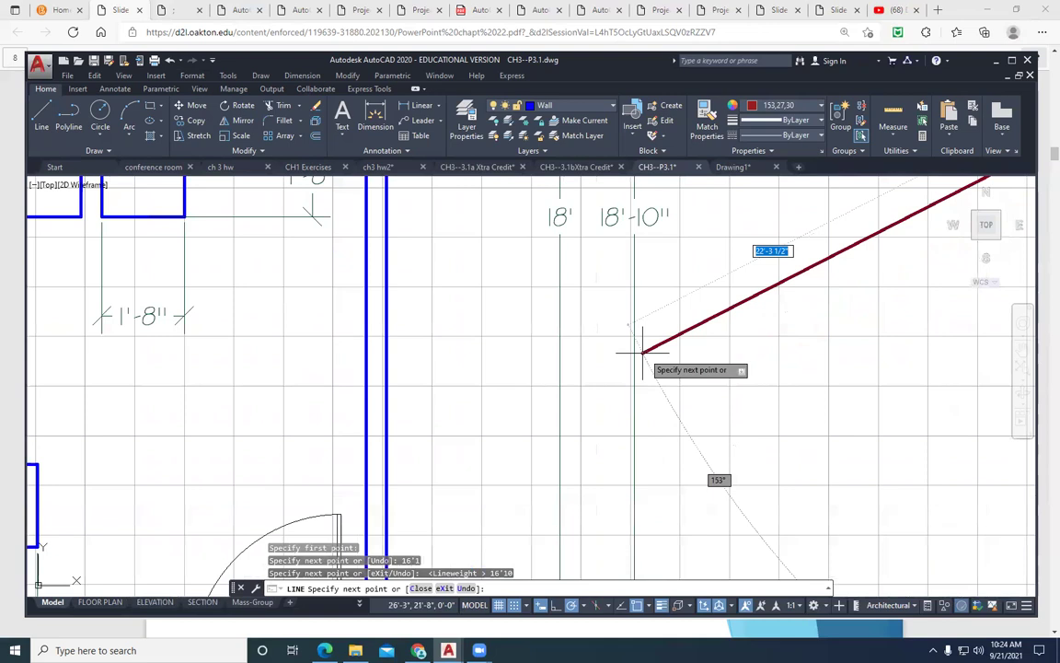
scroll(655, 356, "down", 5)
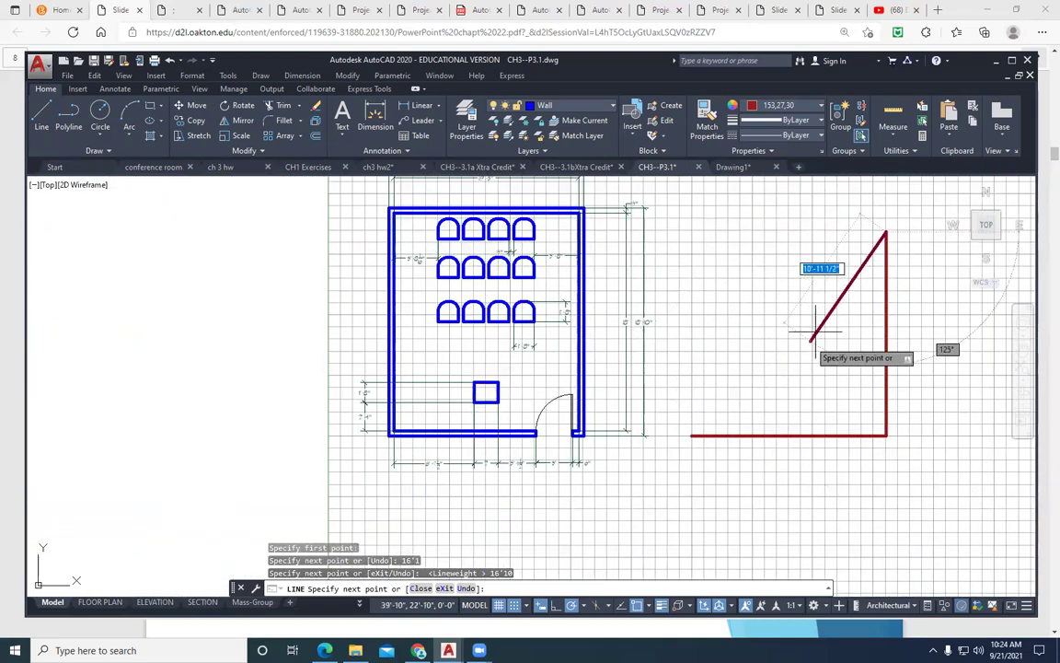
type("u")
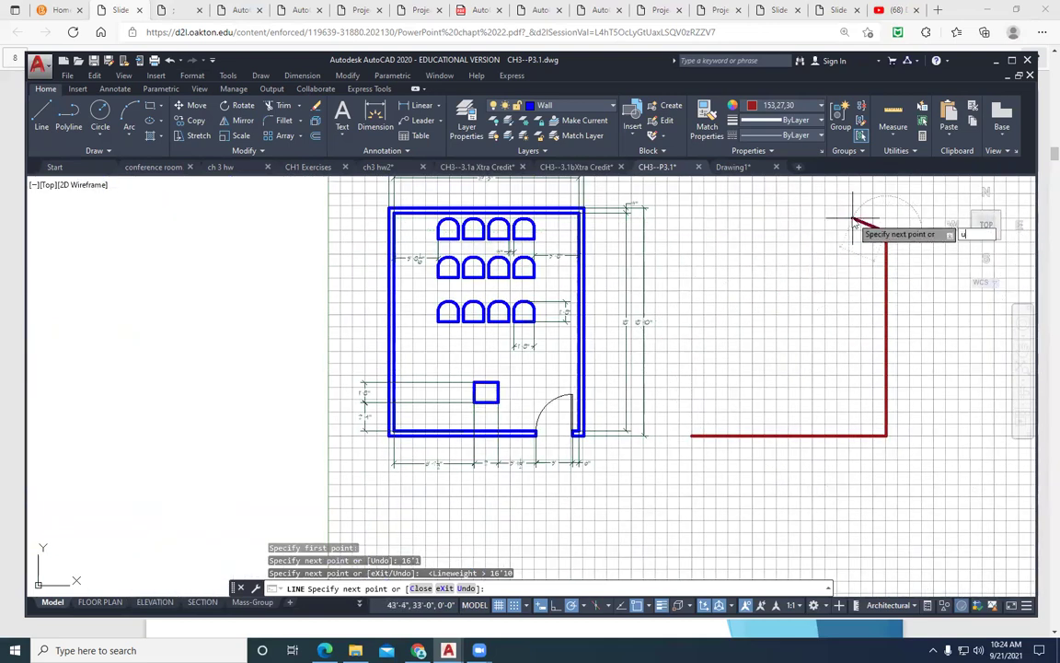
key("Return")
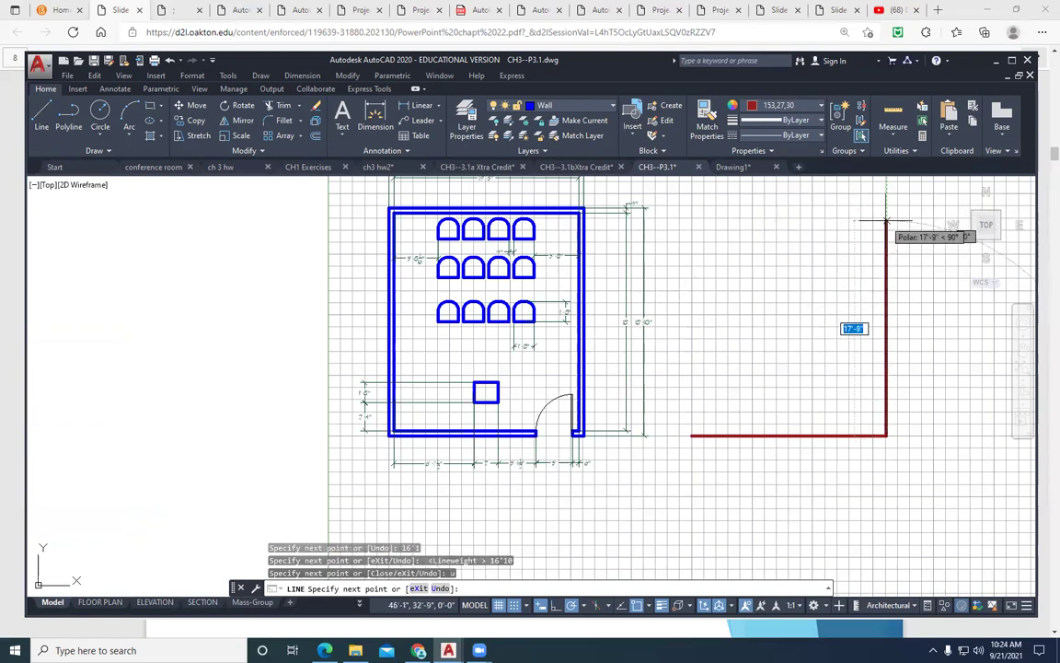
Redraw the right side at 18'10 and close the rectangle back to its start point.
type("18")
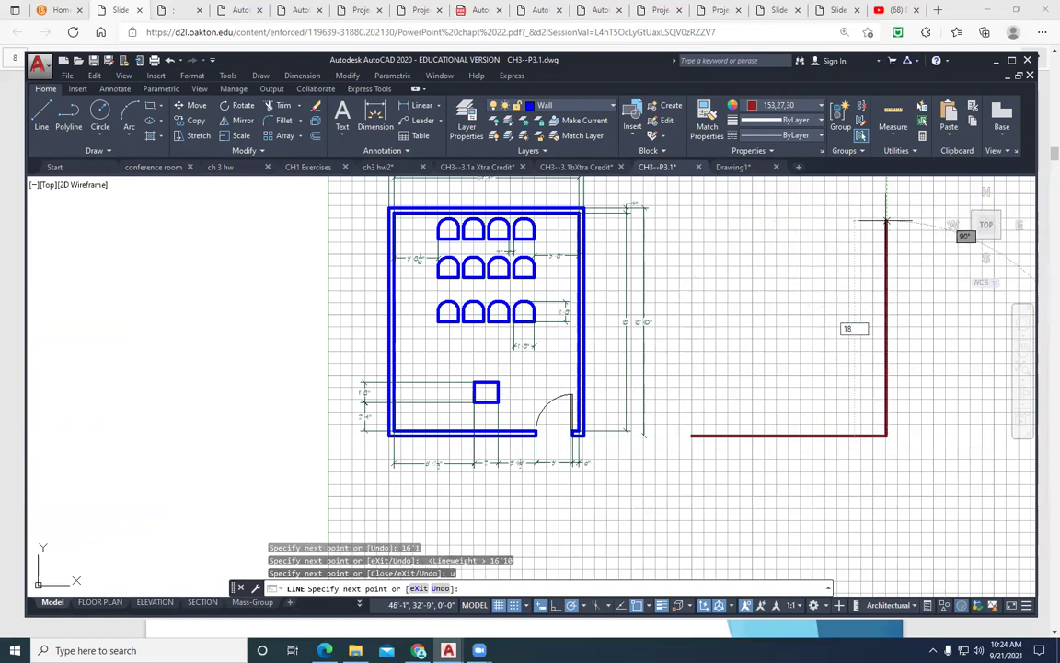
type("'10")
key("Return")
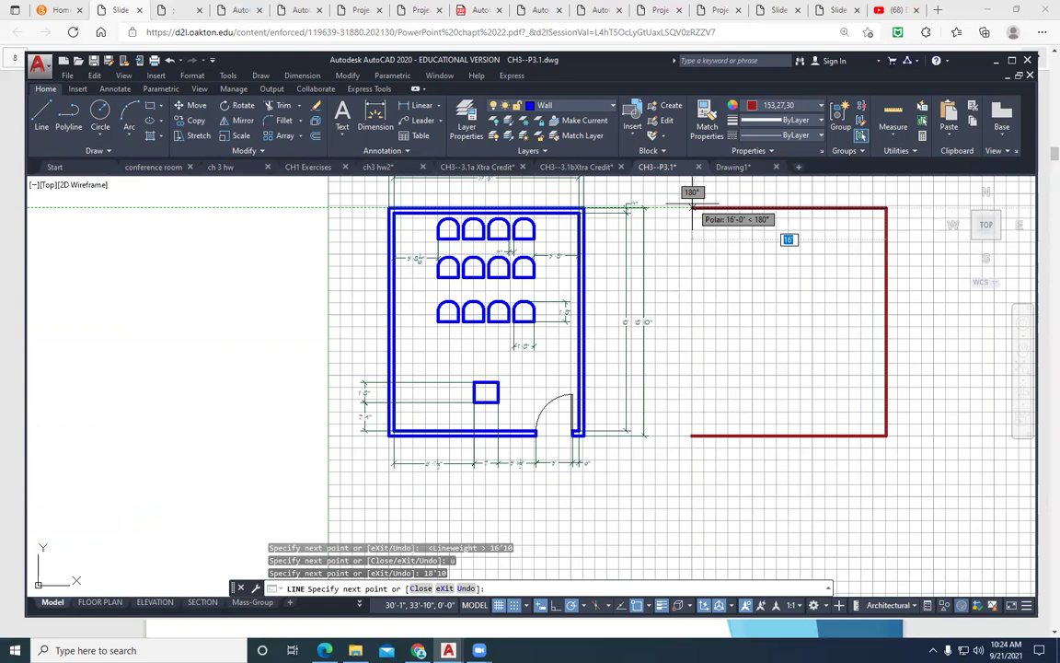
type("1")
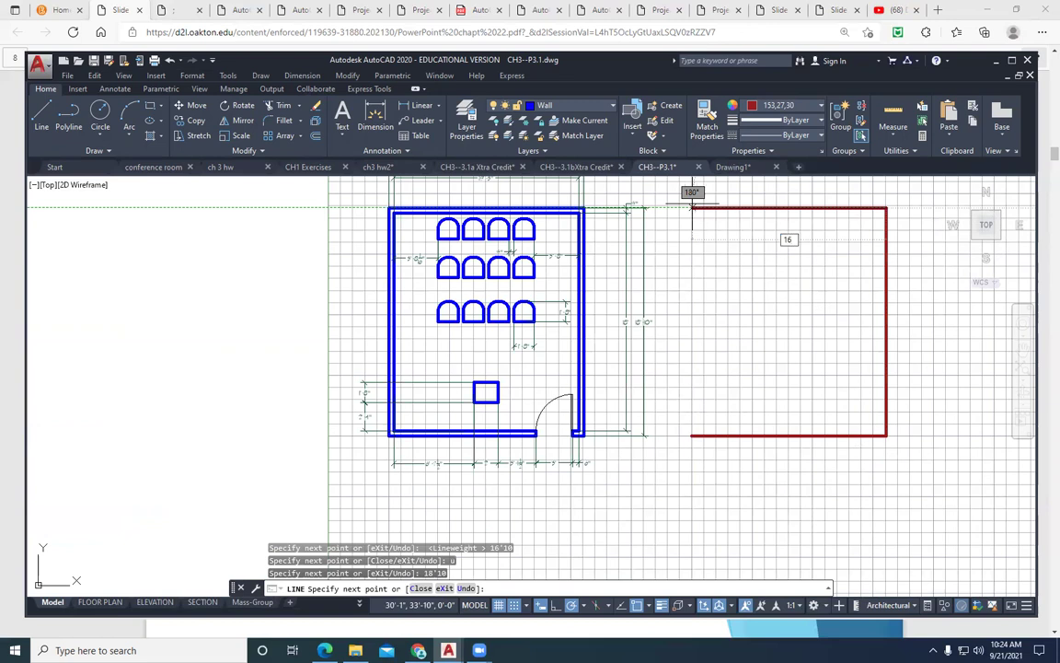
type("6")
key("BackSpace")
key("BackSpace")
type("c")
key("Return")
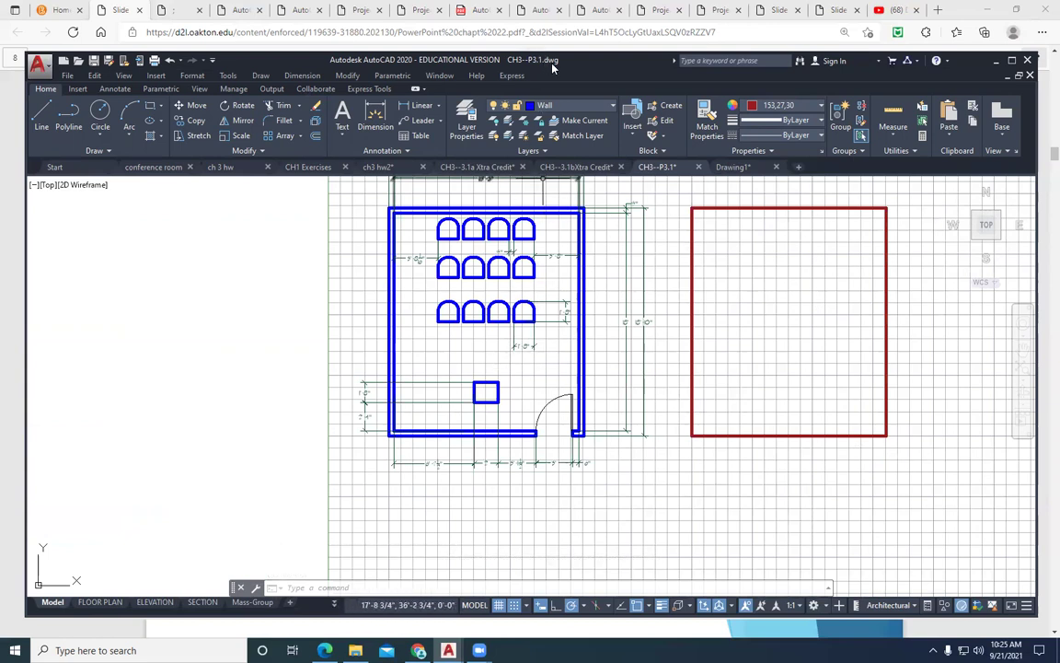
Scroll the lecture slides from Units down to Drawing Limits, then return to AutoCAD.
key("alt+Tab")
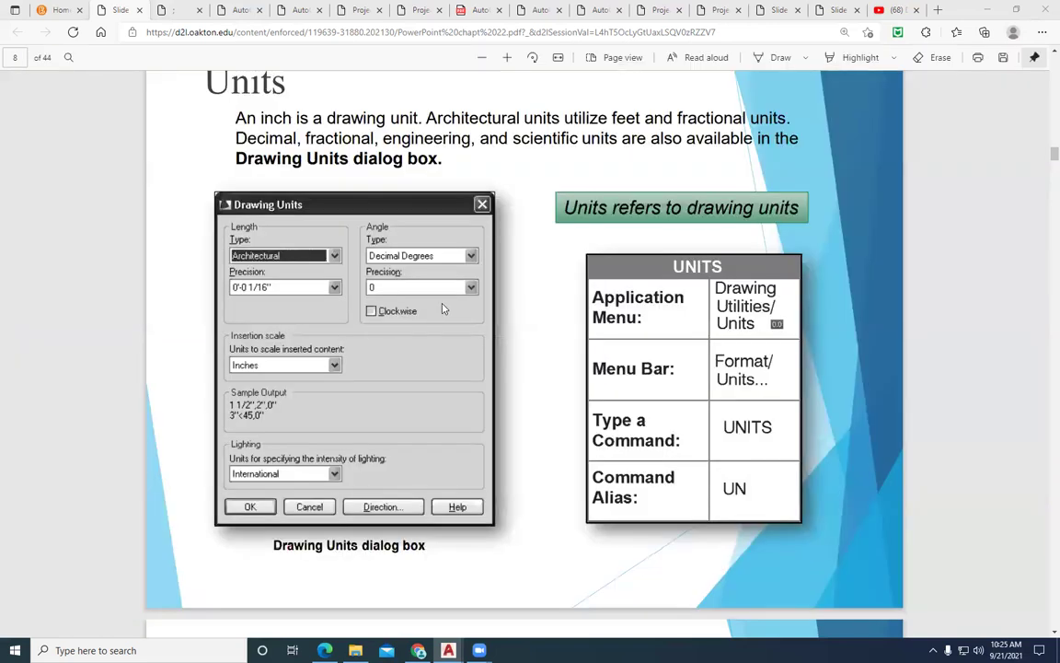
scroll(442, 311, "down", 3)
scroll(442, 311, "down", 3)
scroll(442, 311, "down", 1)
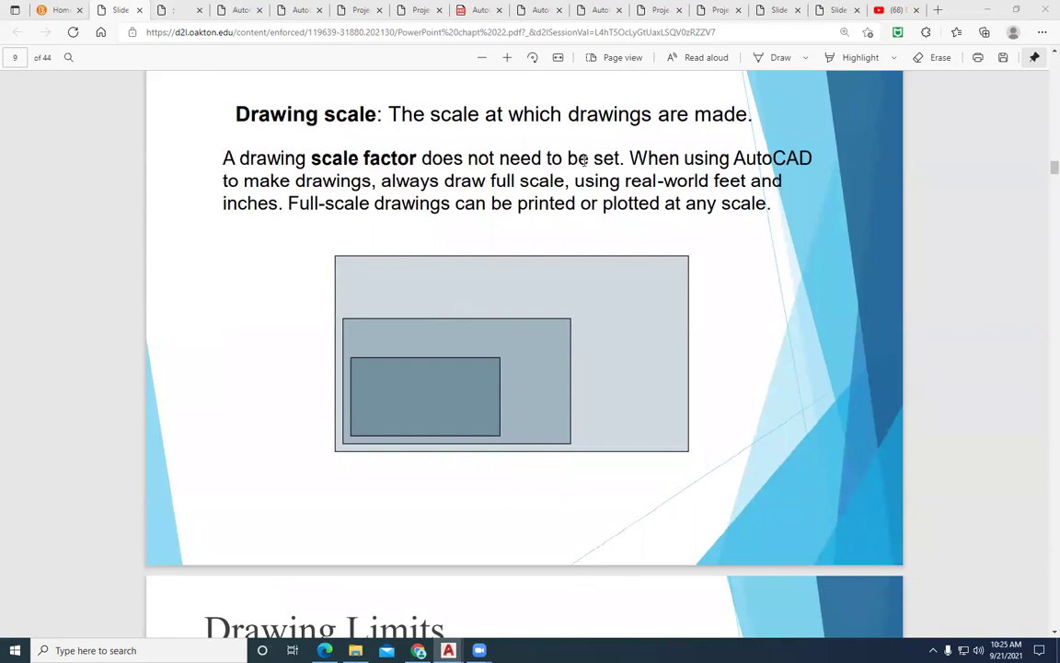
scroll(569, 249, "down", 3)
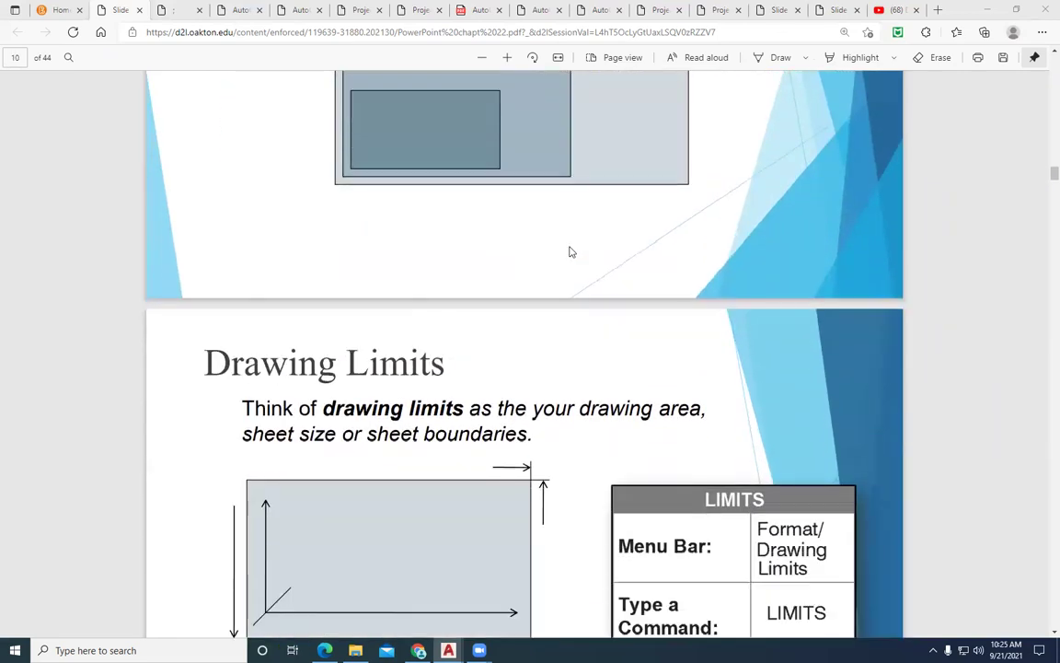
scroll(569, 252, "down", 3)
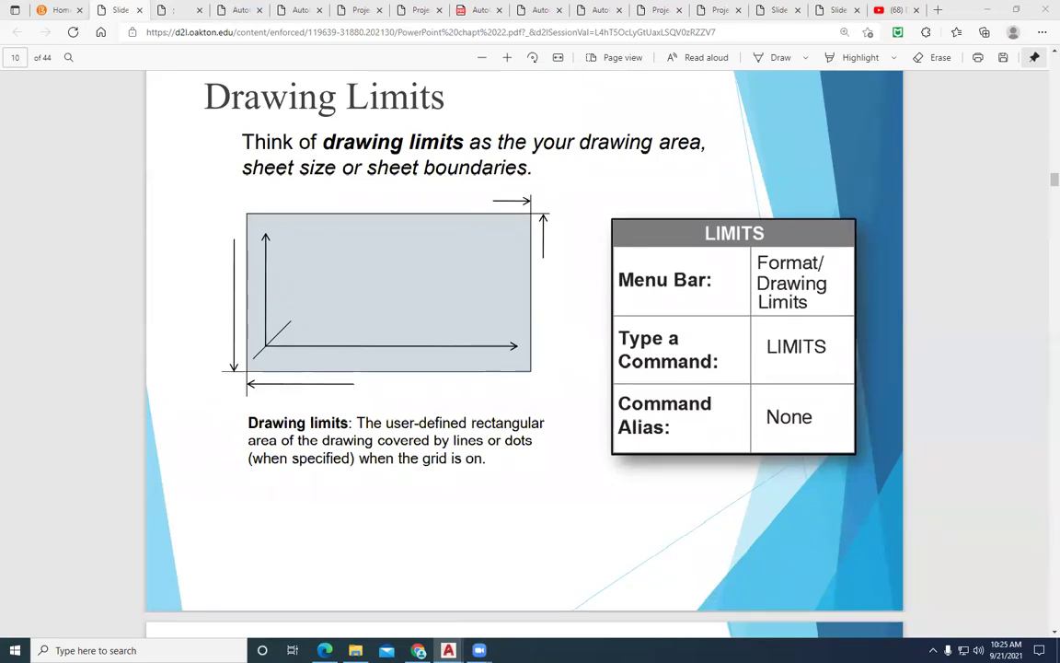
key("alt+Tab")
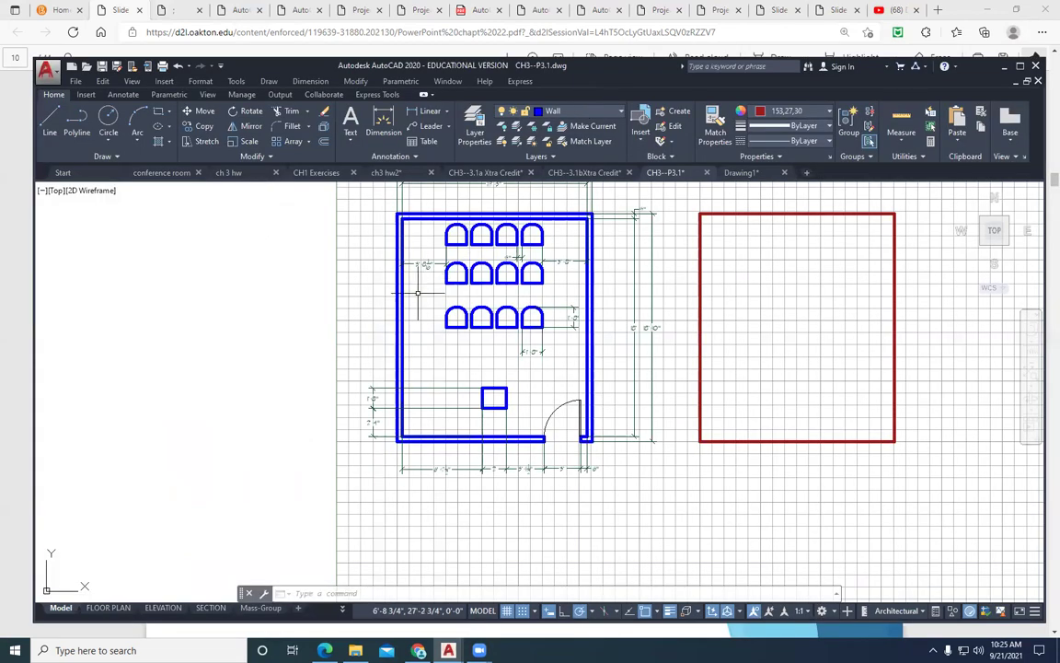
Switch to the FLOOR PLAN layout and activate its viewport, nudging the plan right.
mouse_move(102, 611)
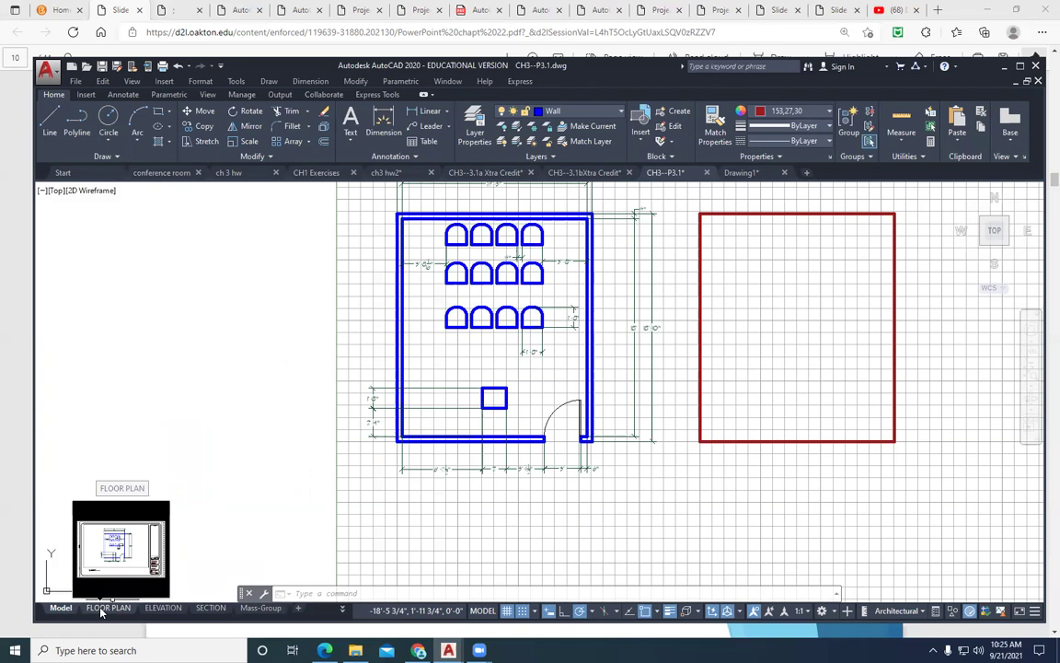
left_click(106, 608)
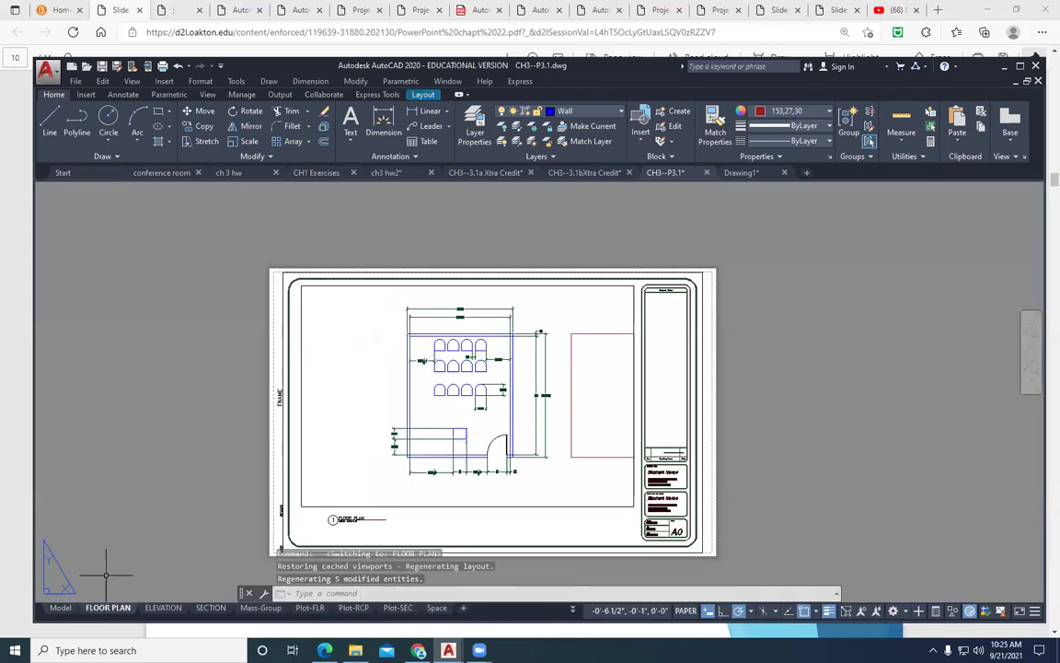
double_click(378, 337)
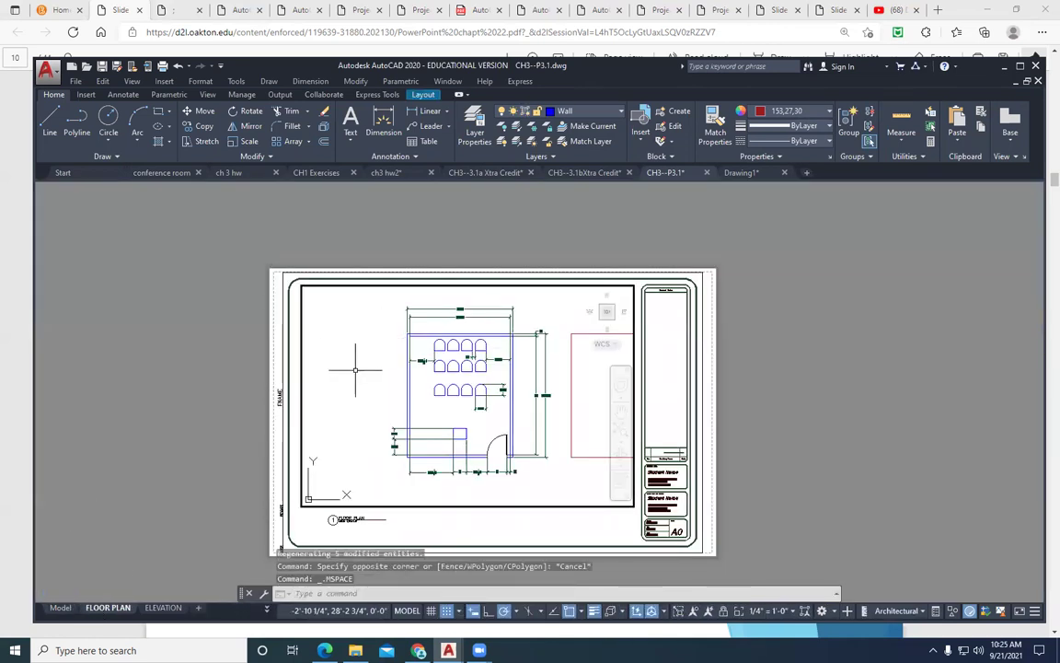
mouse_move(355, 368)
middle_mouse_down()
mouse_move(518, 365)
mouse_move(445, 362)
mouse_move(307, 395)
mouse_move(383, 398)
mouse_move(380, 333)
mouse_move(331, 419)
mouse_move(383, 336)
mouse_move(281, 391)
mouse_move(362, 394)
mouse_move(369, 371)
middle_mouse_up()
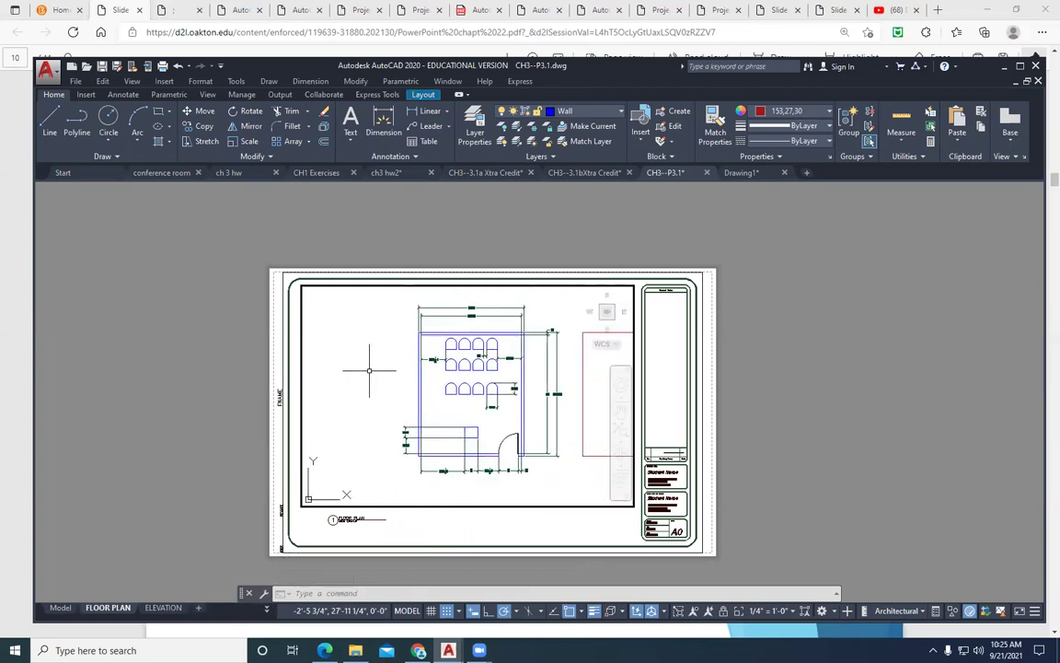
Try a 1/8" = 1'-0" viewport scale, then set it back to 1/4" = 1'-0".
left_click(792, 612)
scroll(755, 576, "down", 1)
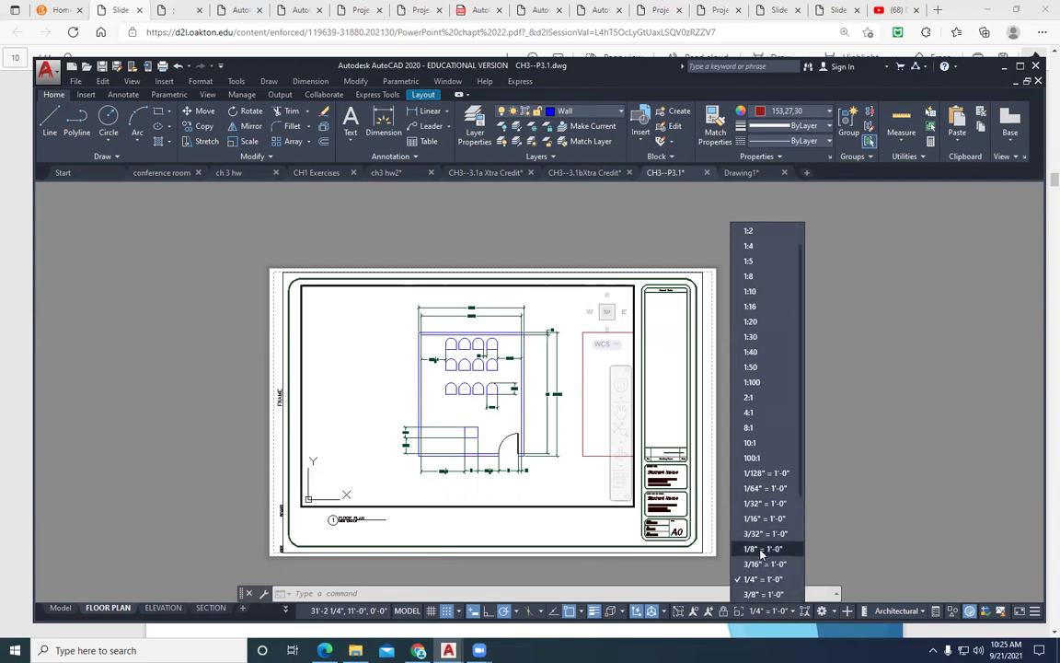
left_click(760, 550)
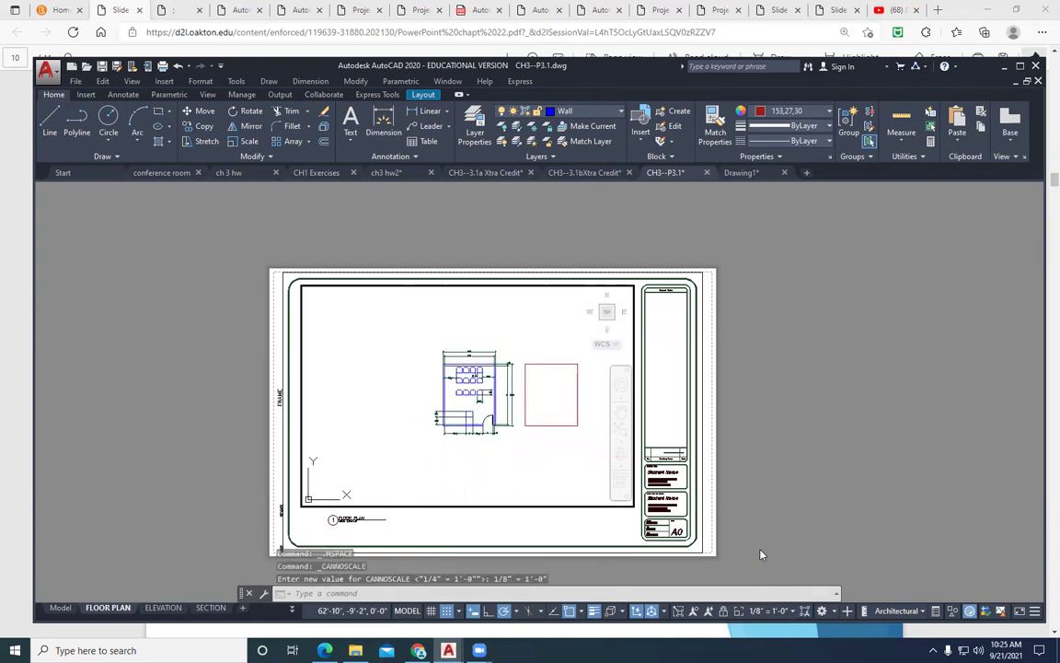
left_click(791, 612)
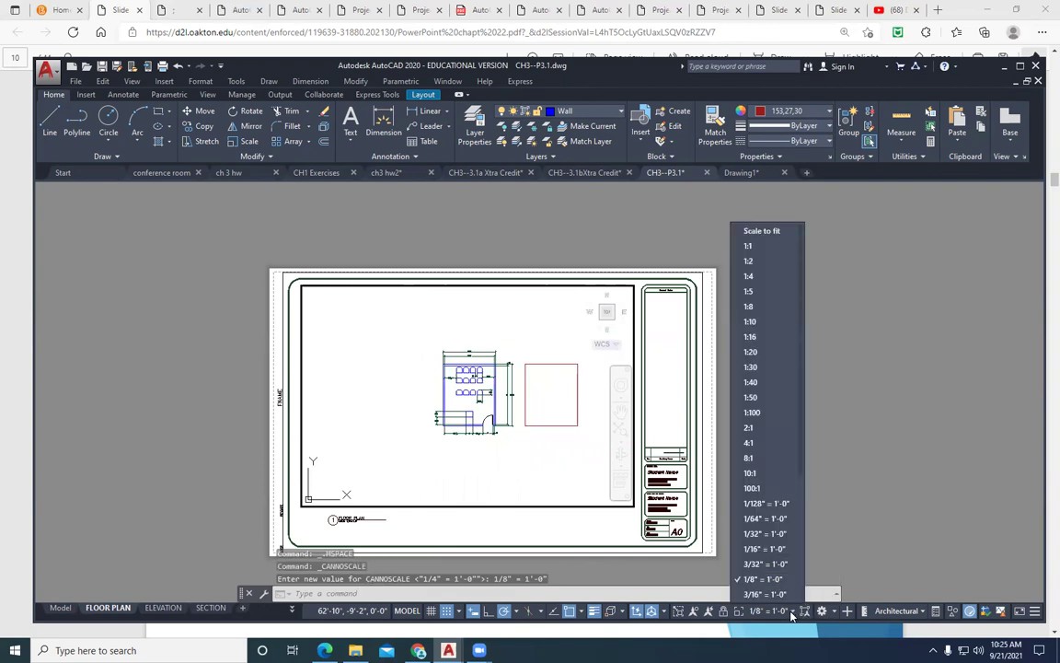
scroll(775, 575, "down", 1)
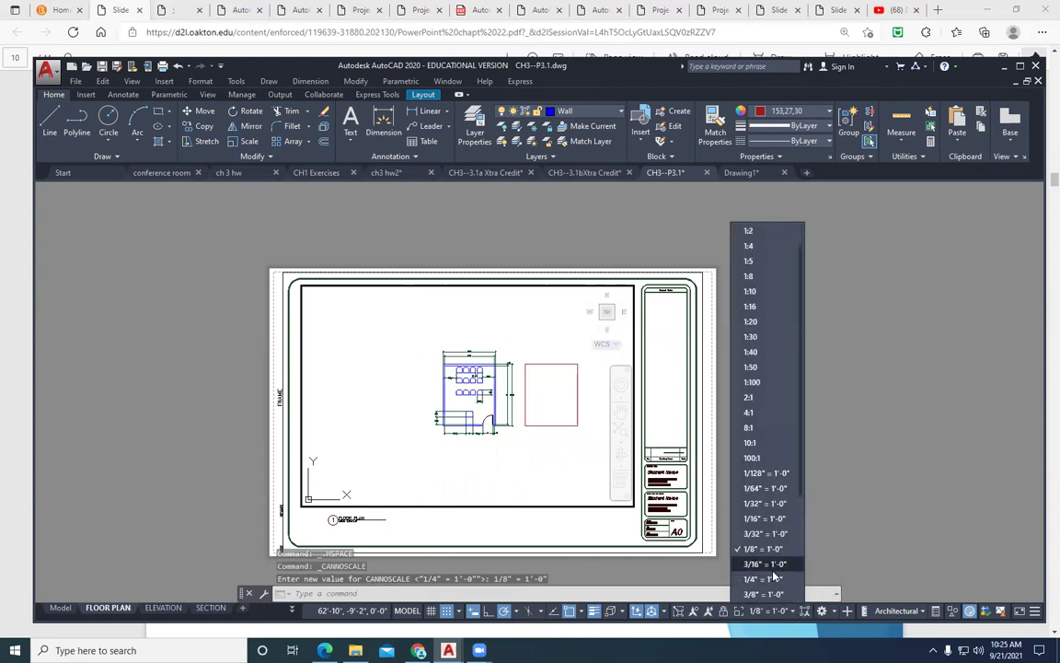
left_click(754, 579)
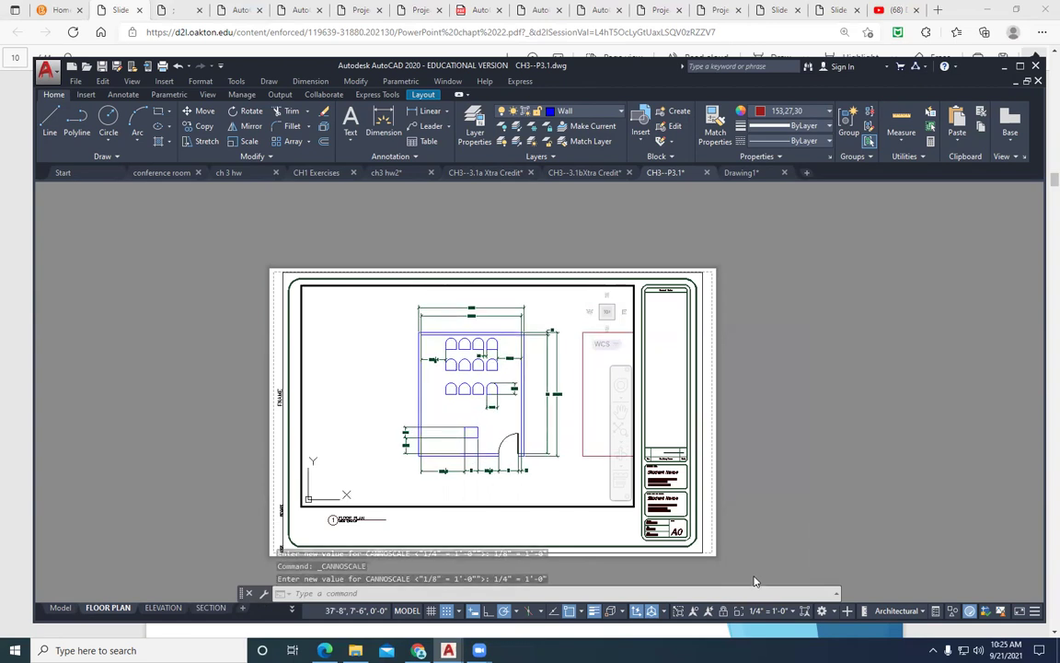
Pan the plan left and zoom out to show the whole sheet with rectangle and title block.
middle_click_drag(449, 425, 379, 419)
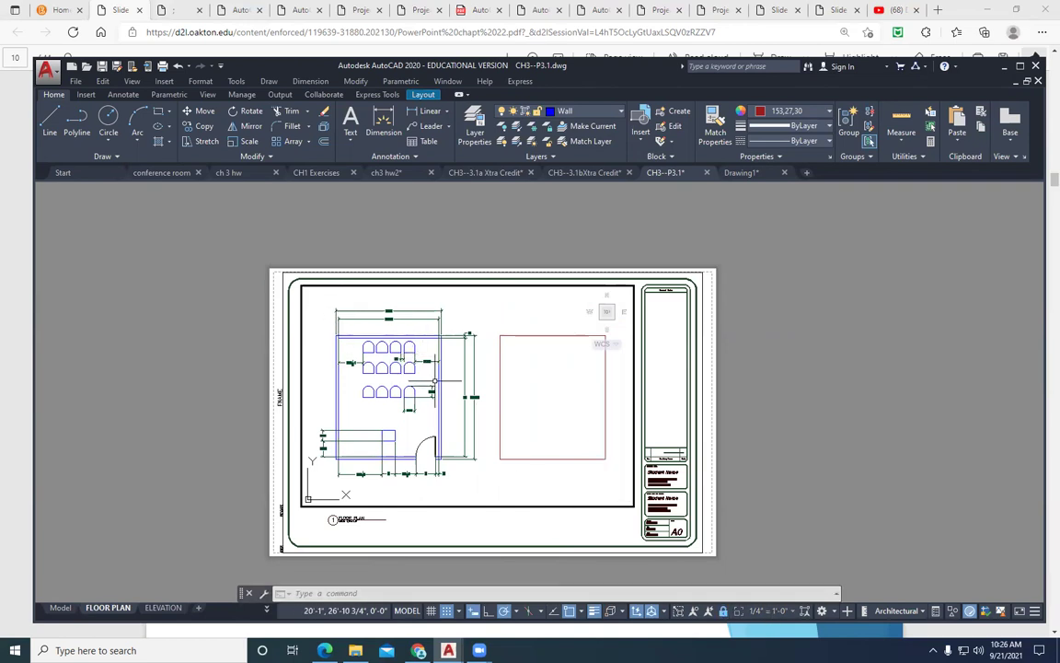
scroll(675, 541, "up", 6)
scroll(675, 541, "up", 5)
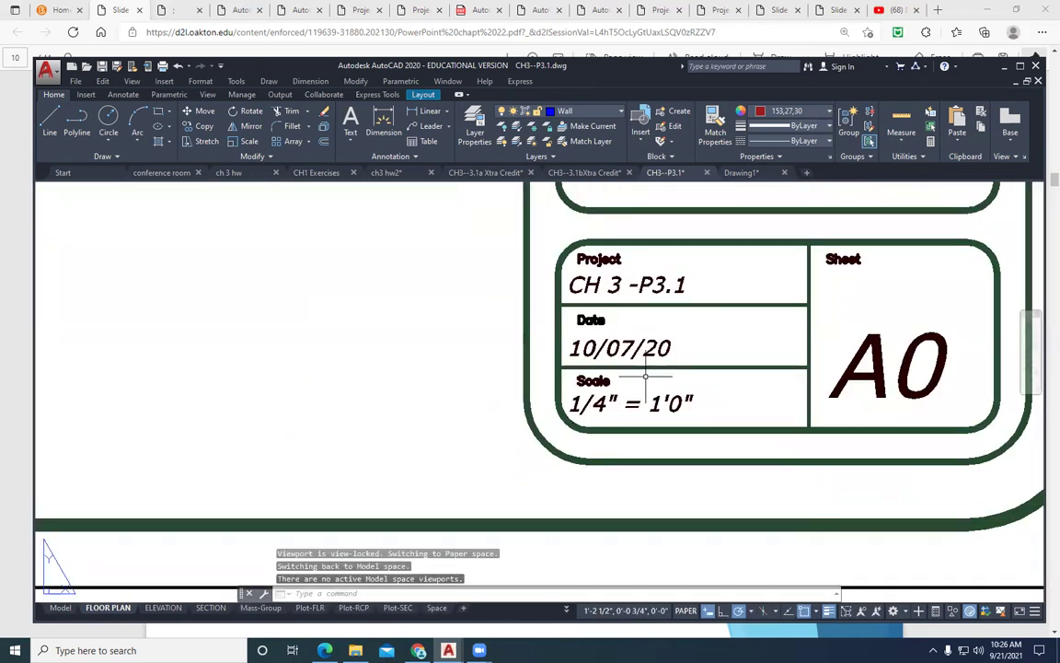
scroll(558, 451, "down", 8)
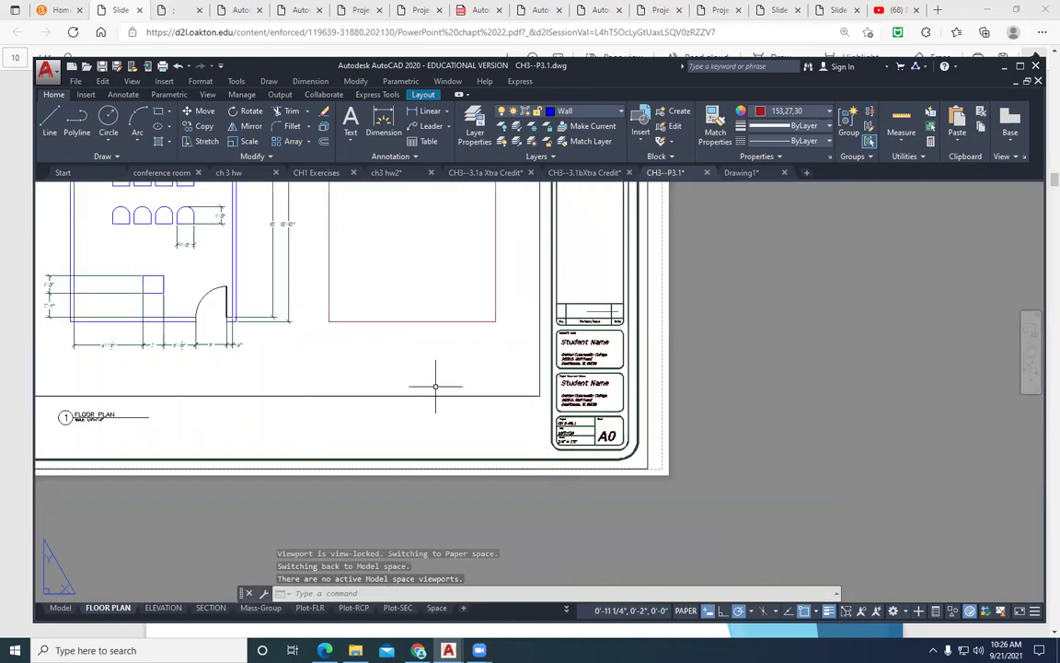
scroll(433, 378, "down", 5)
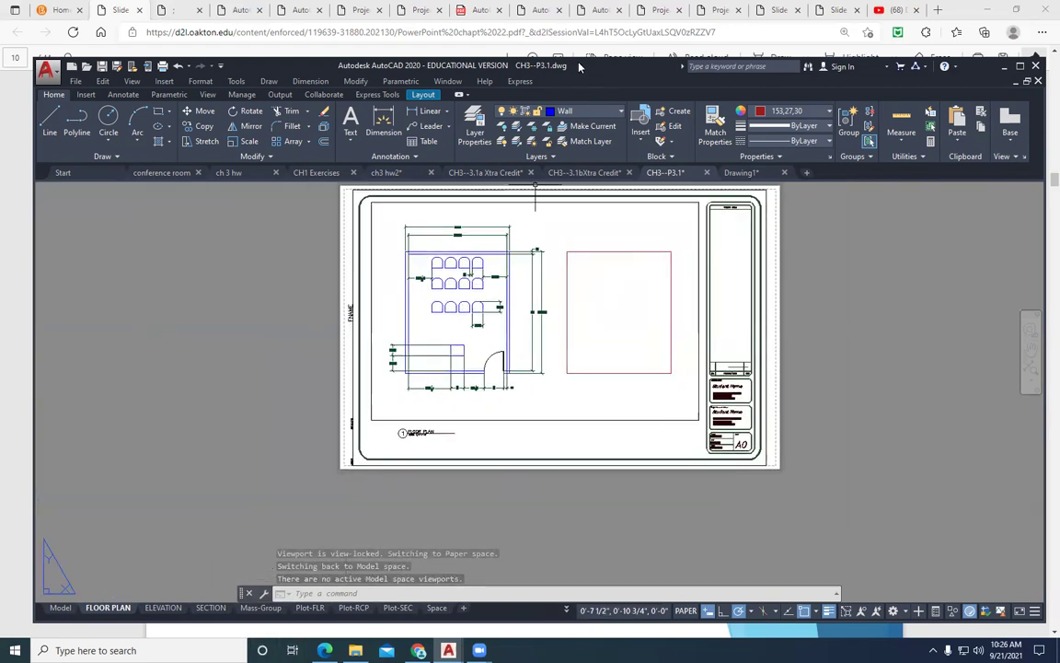
Scroll the chapter slides from page 11 down to Layer Properties Manager on page 17.
key("alt+Tab")
scroll(485, 313, "down", 5)
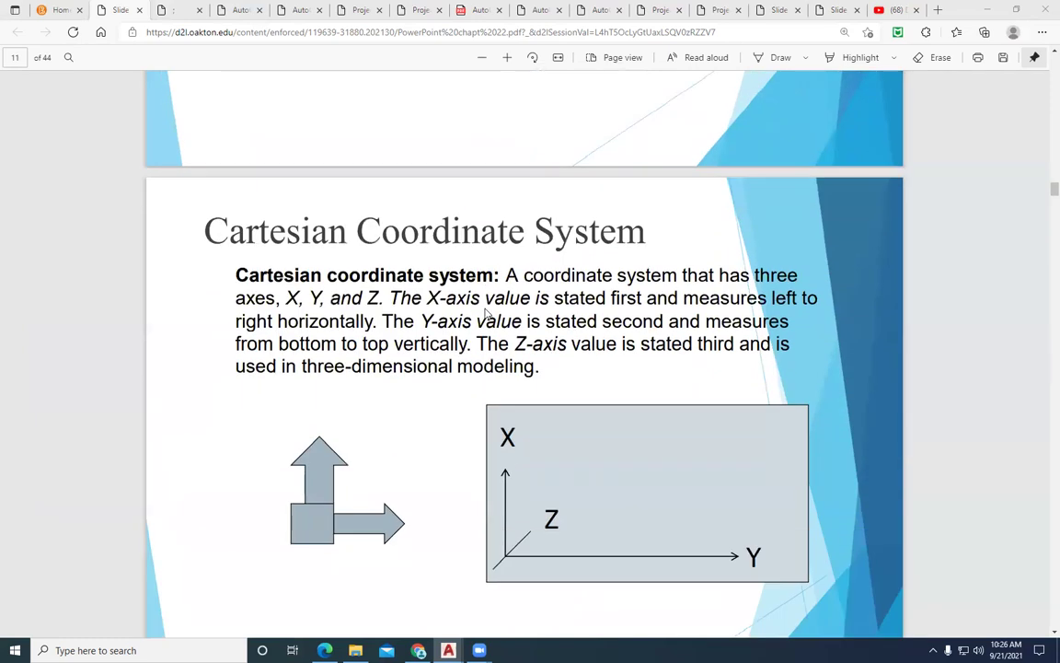
scroll(485, 313, "down", 2)
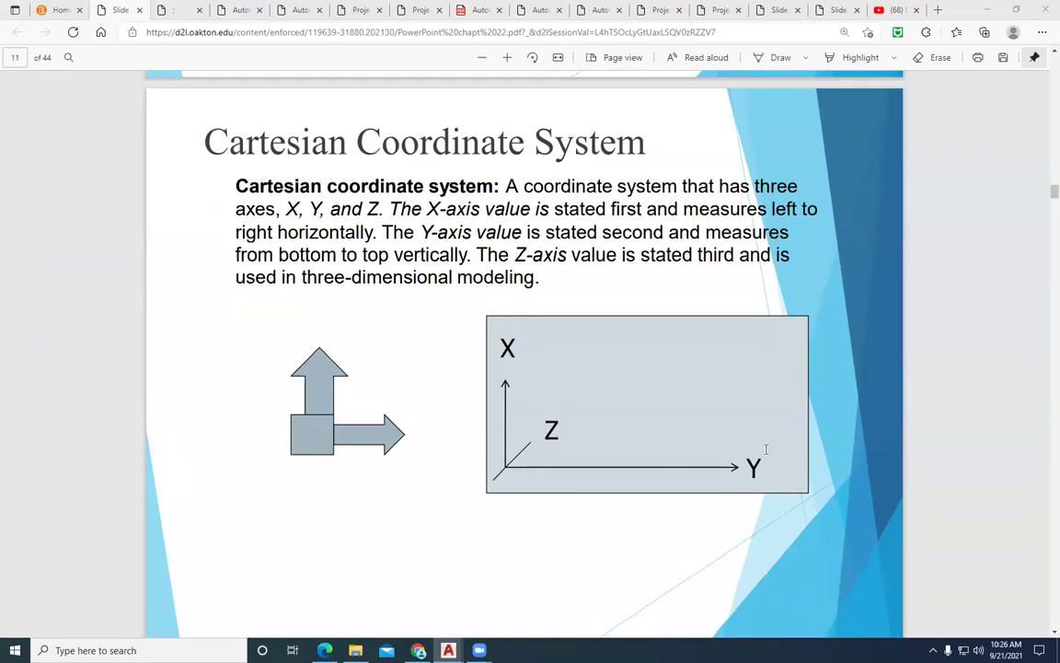
scroll(559, 463, "down", 10)
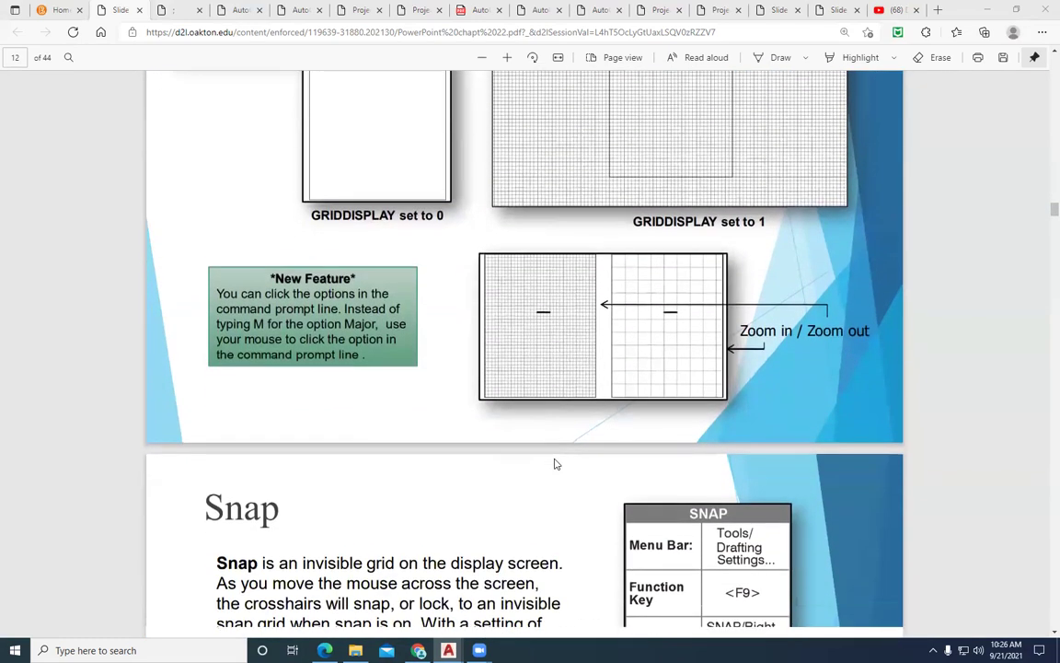
scroll(558, 466, "down", 10)
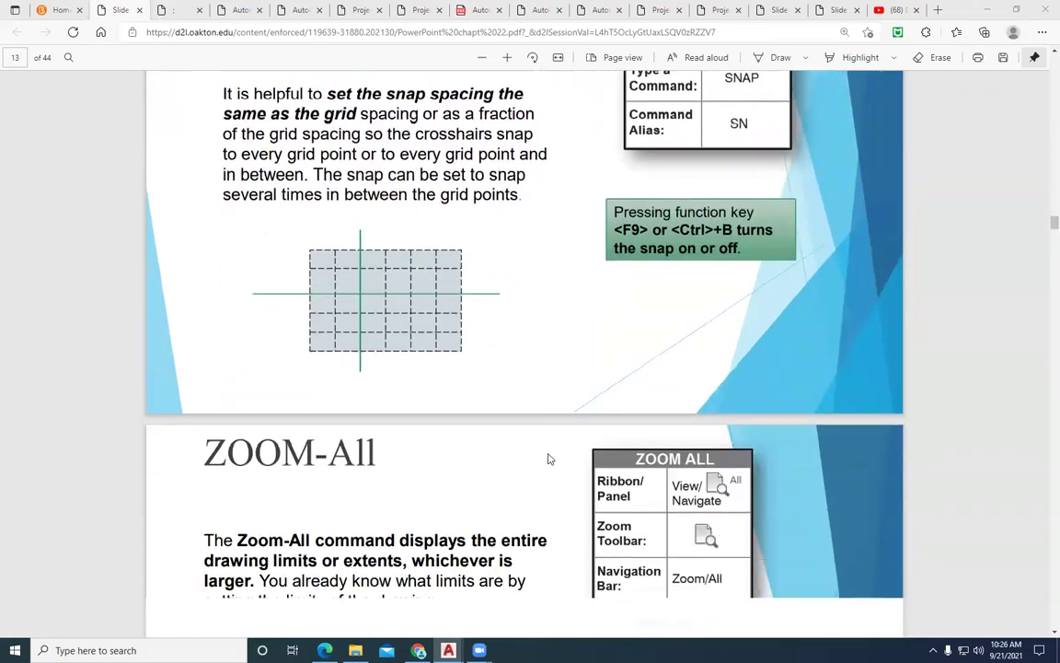
scroll(548, 460, "down", 10)
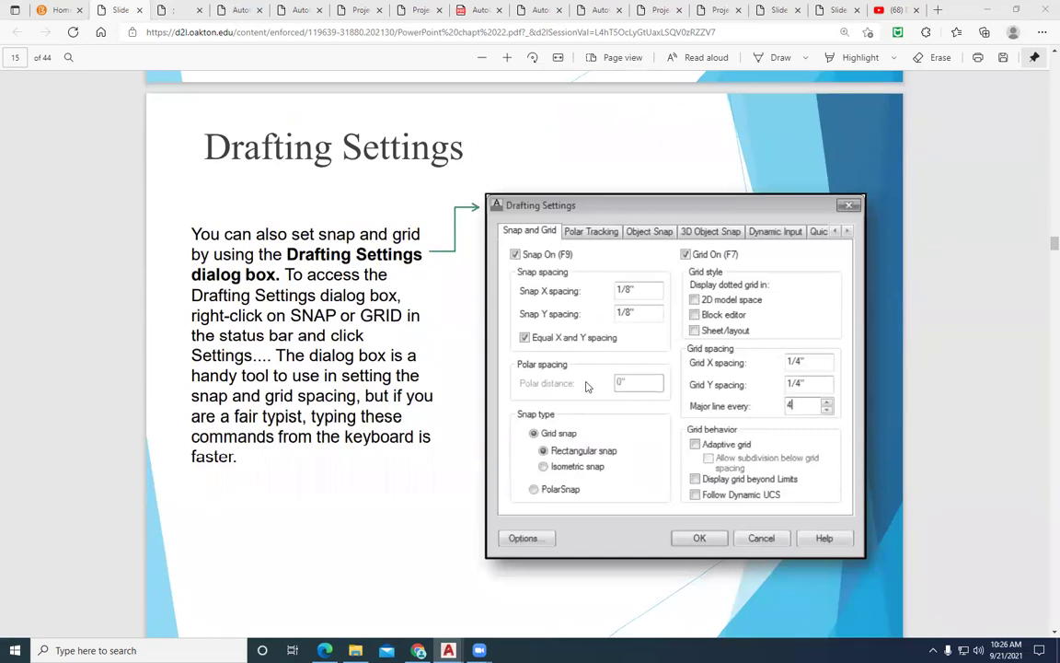
scroll(587, 387, "down", 10)
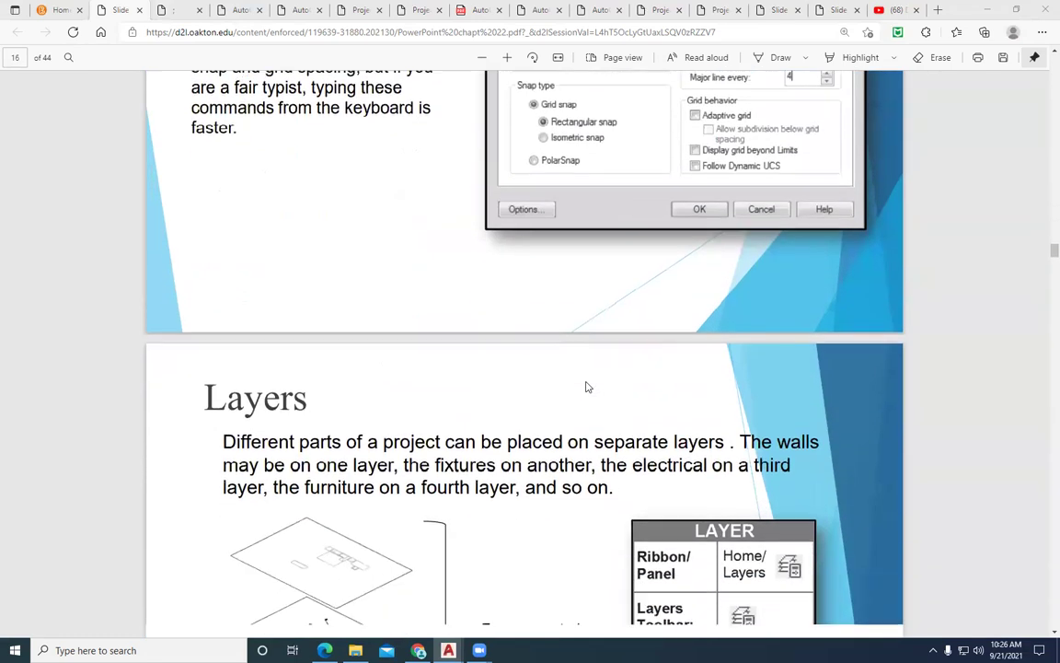
scroll(579, 384, "up", 2)
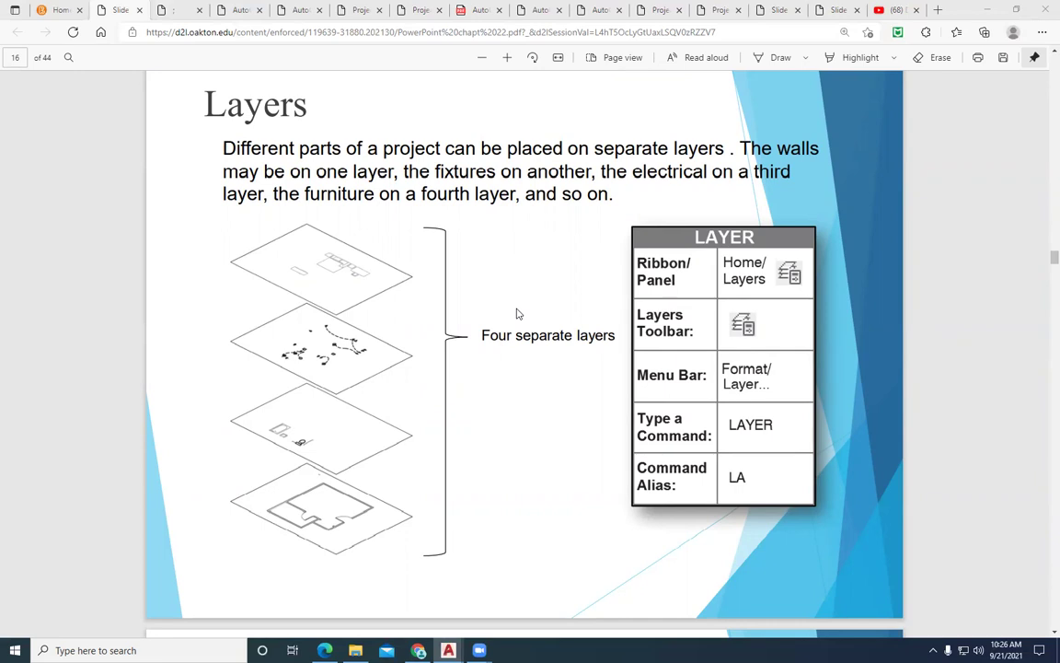
scroll(516, 315, "down", 1)
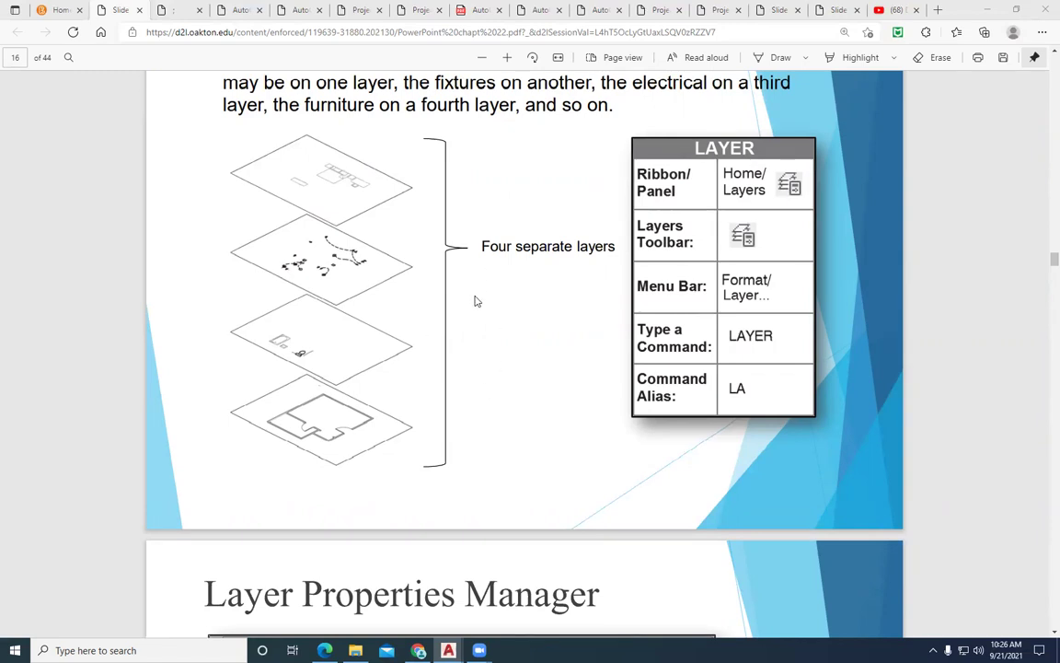
scroll(474, 307, "down", 2)
scroll(474, 308, "down", 2)
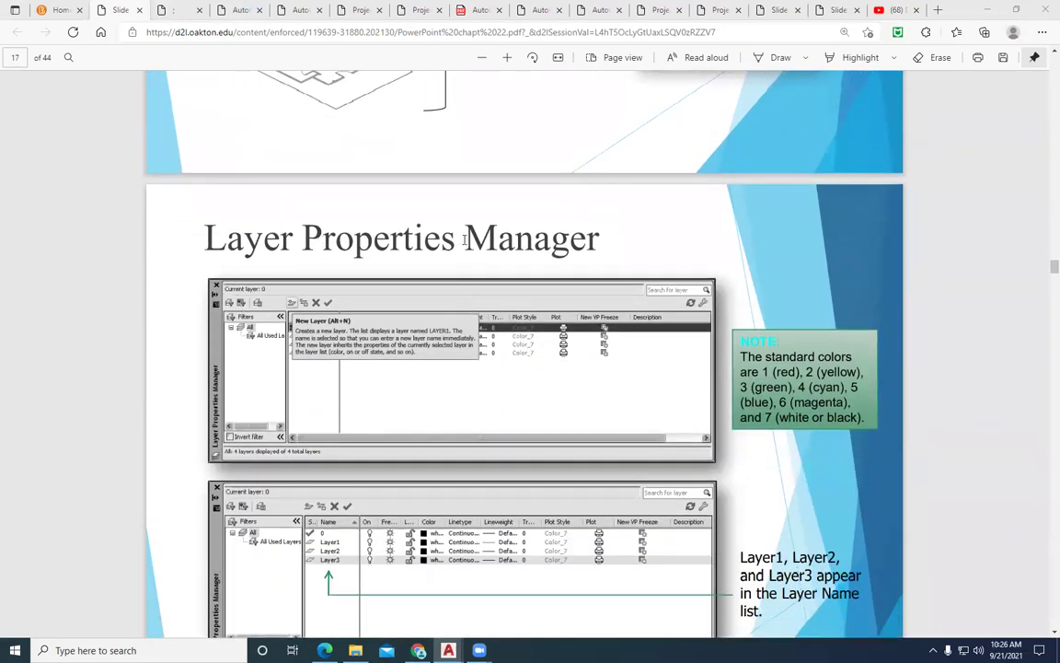
Page past Linetypes, Lineweights and ERASE and UNDO to slide 27, Drawing Lines Using Absolute Coordinates.
scroll(467, 249, "down", 2)
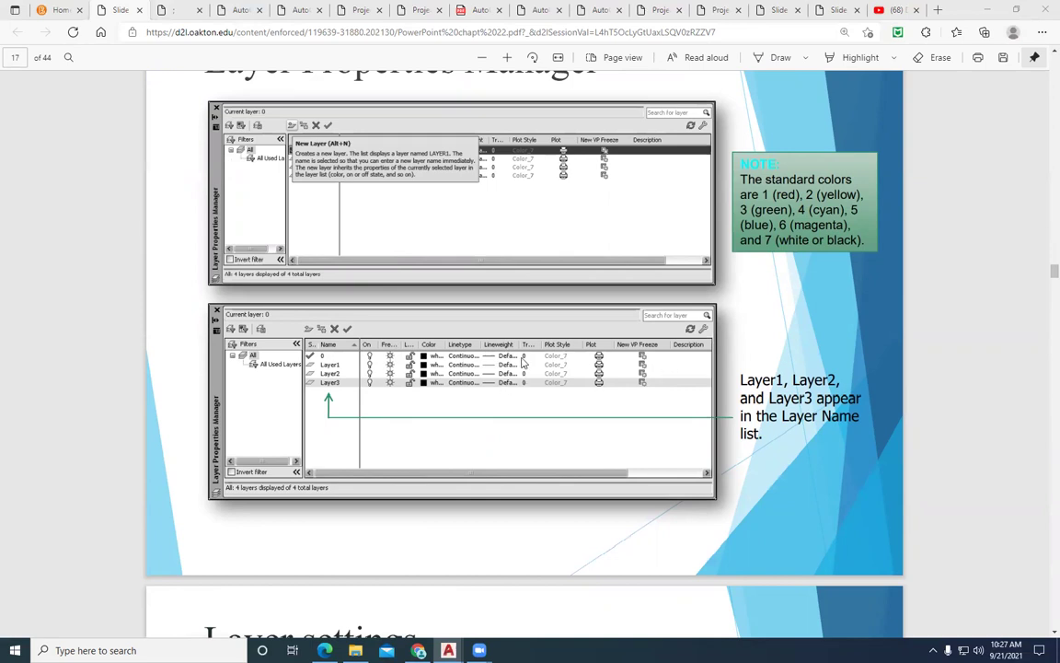
scroll(480, 386, "down", 4)
scroll(479, 386, "down", 2)
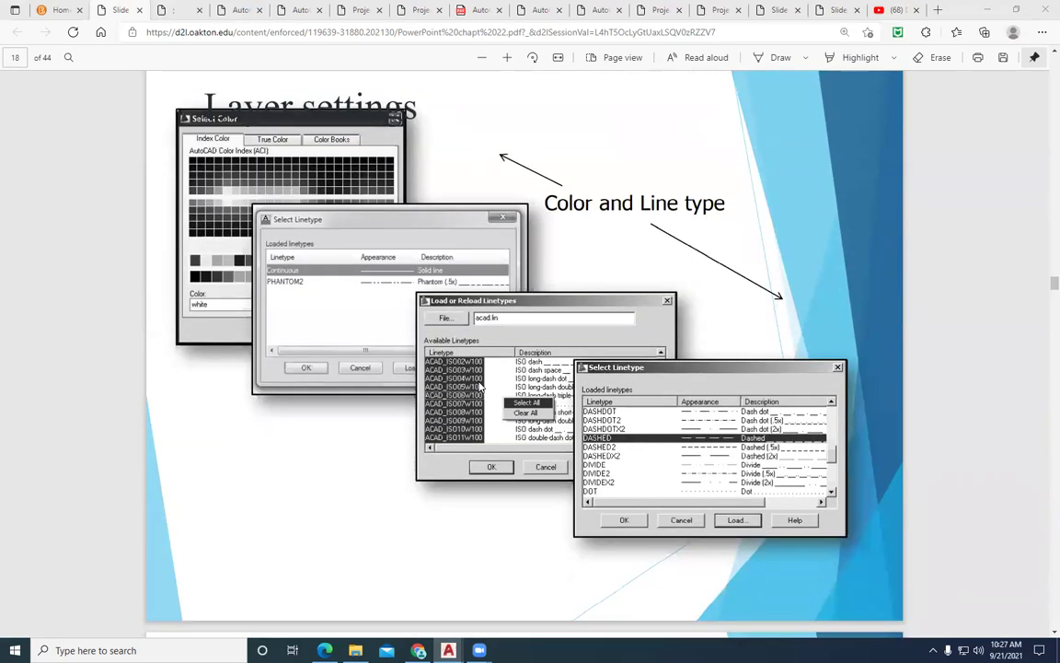
scroll(479, 386, "down", 6)
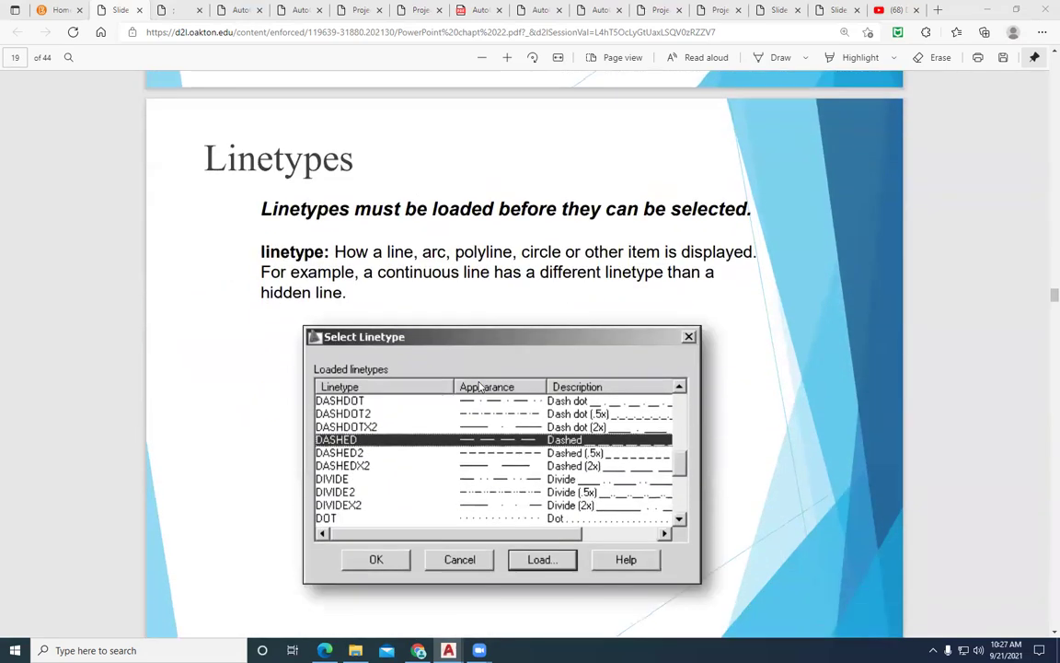
scroll(478, 386, "down", 8)
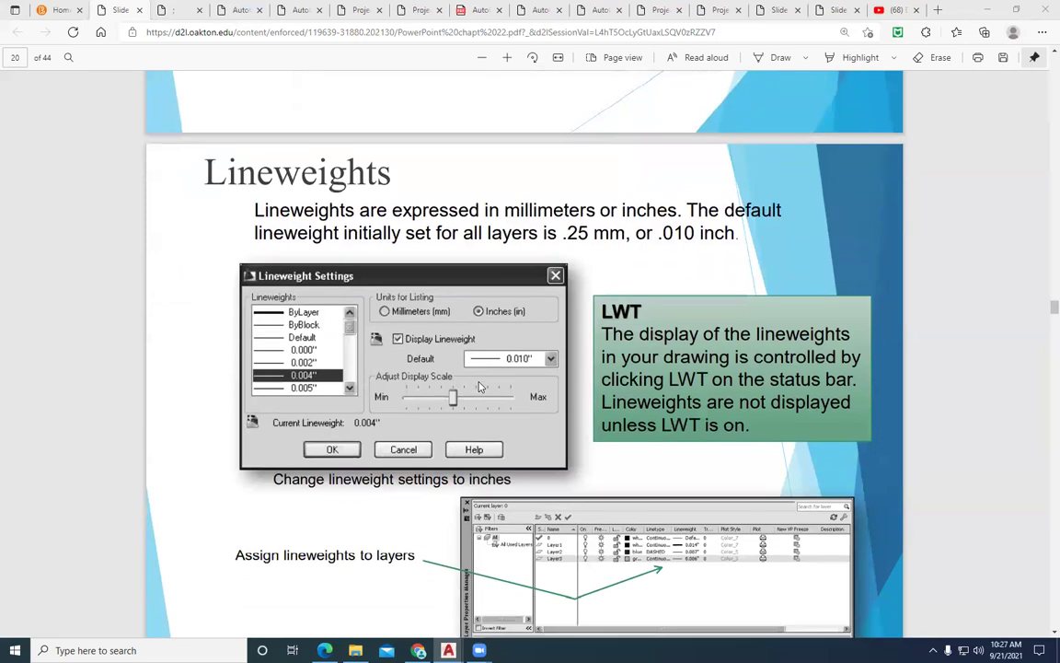
scroll(478, 387, "down", 2)
scroll(478, 386, "down", 8)
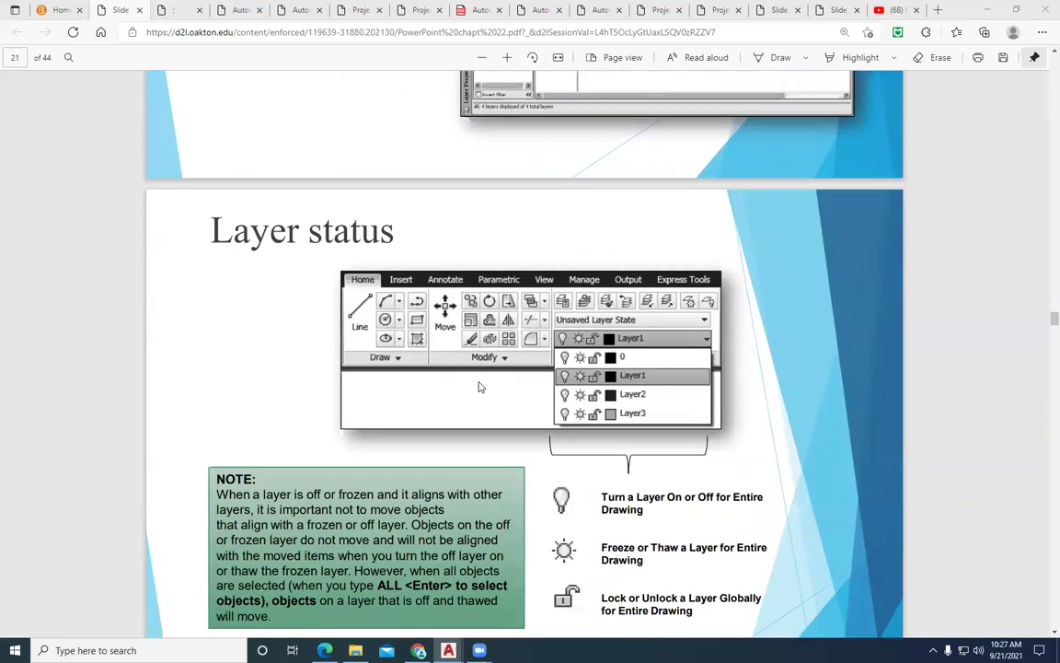
scroll(479, 387, "down", 15)
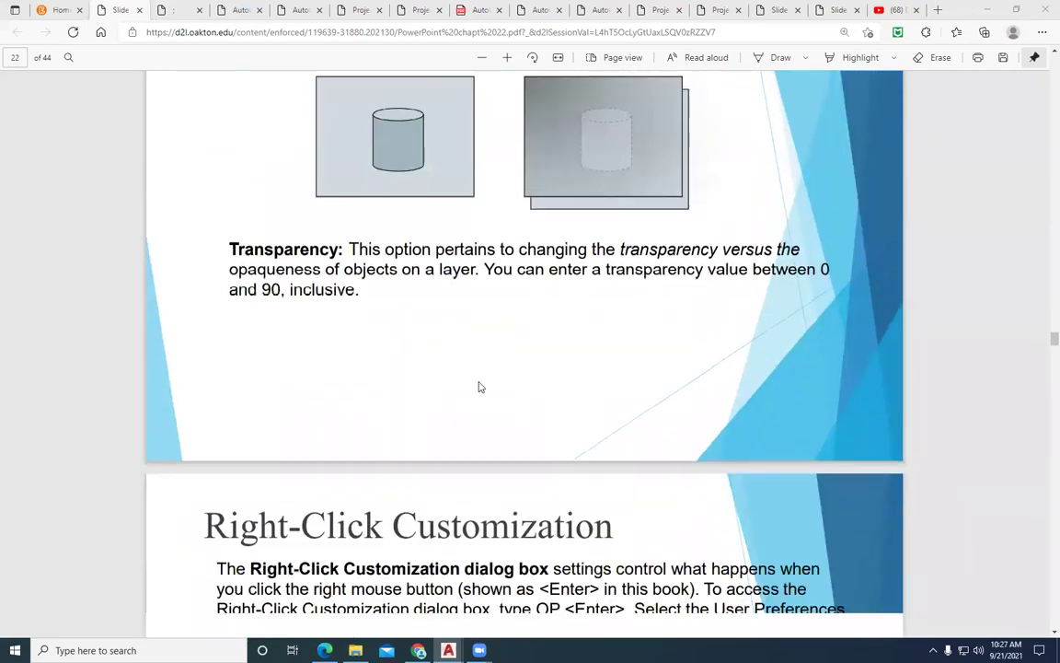
scroll(479, 387, "down", 10)
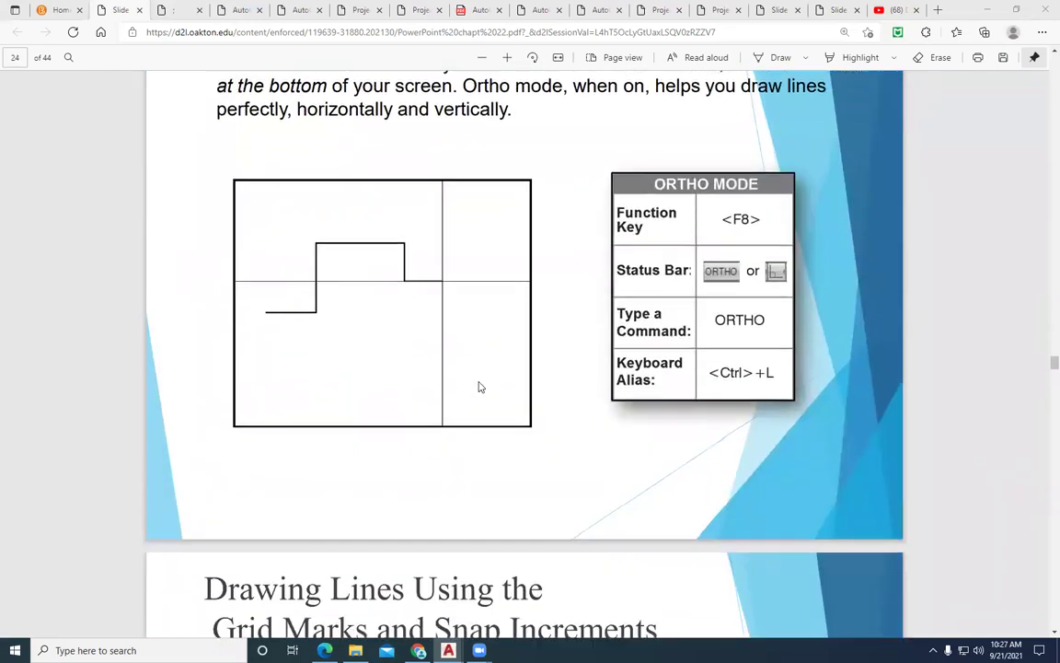
scroll(478, 387, "down", 8)
Scroll on from page 27 through Ltscale and Zoom to slide 35, Redraw and Regen.
scroll(477, 388, "down", 5)
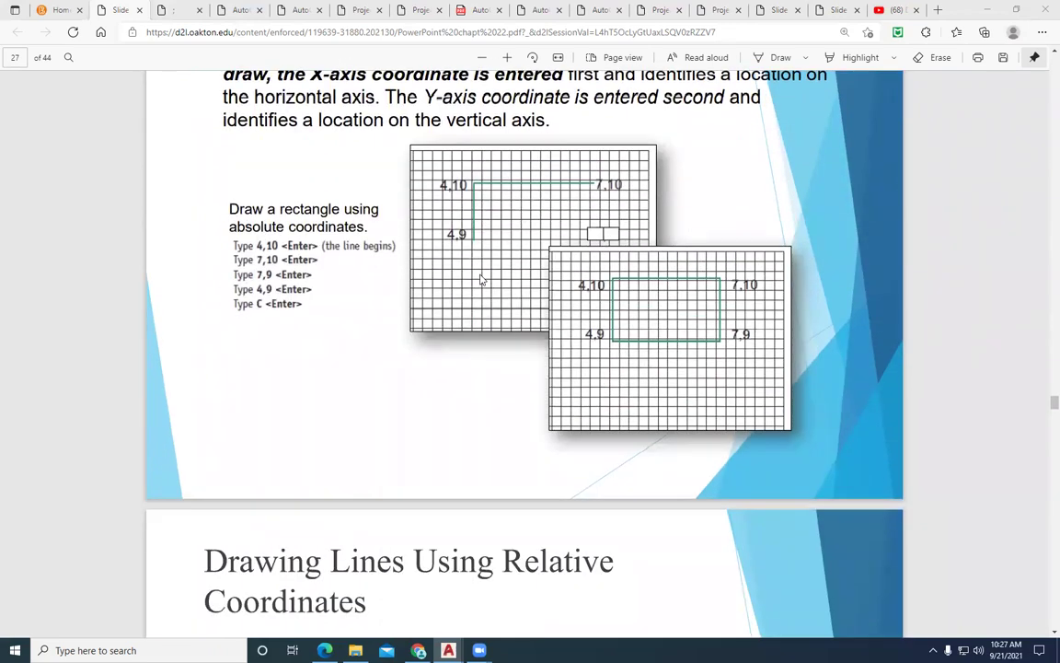
scroll(480, 279, "down", 7)
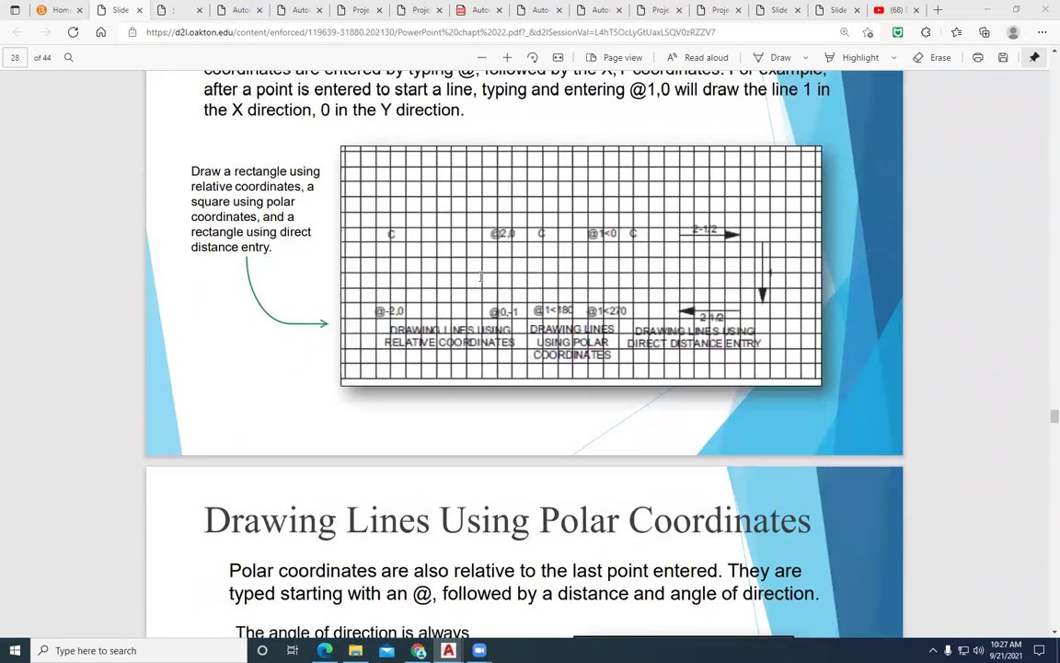
scroll(481, 276, "down", 2)
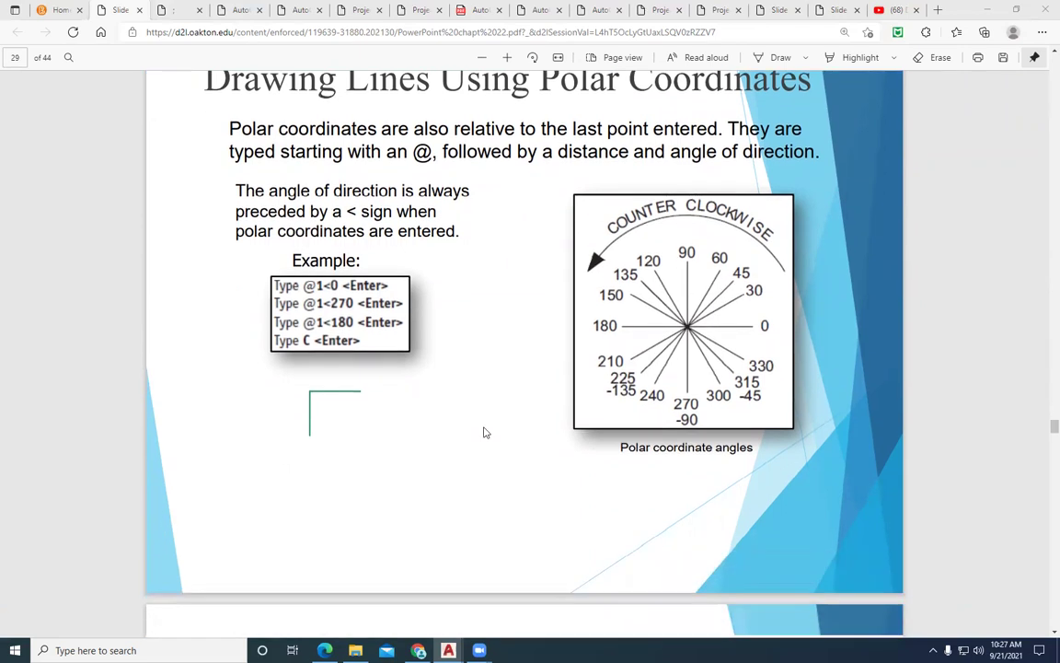
scroll(485, 431, "down", 5)
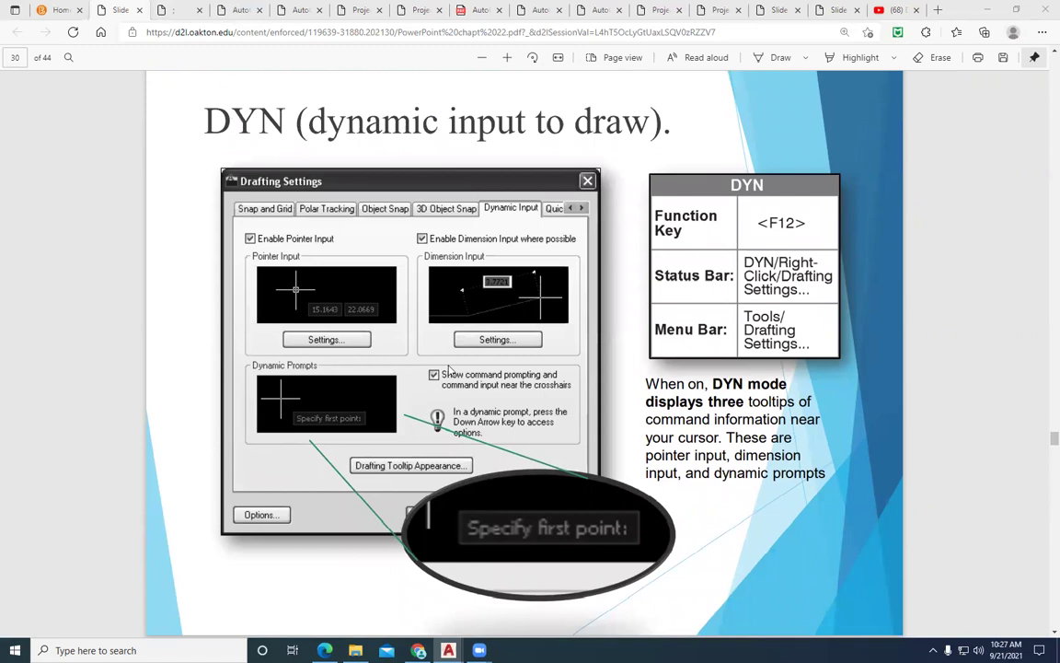
scroll(449, 371, "down", 5)
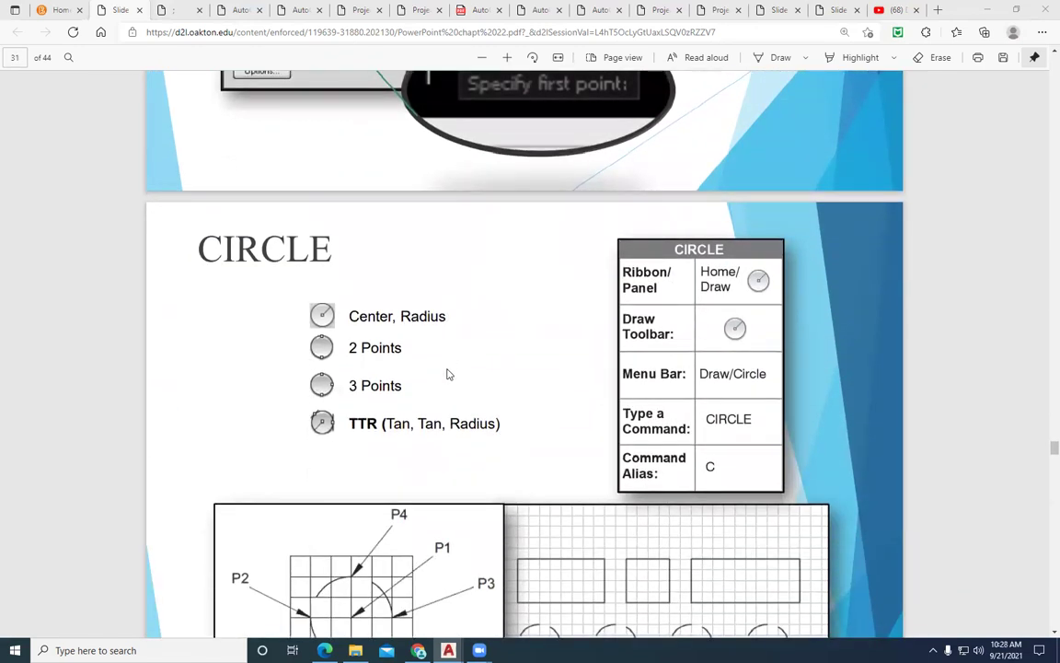
scroll(449, 374, "down", 6)
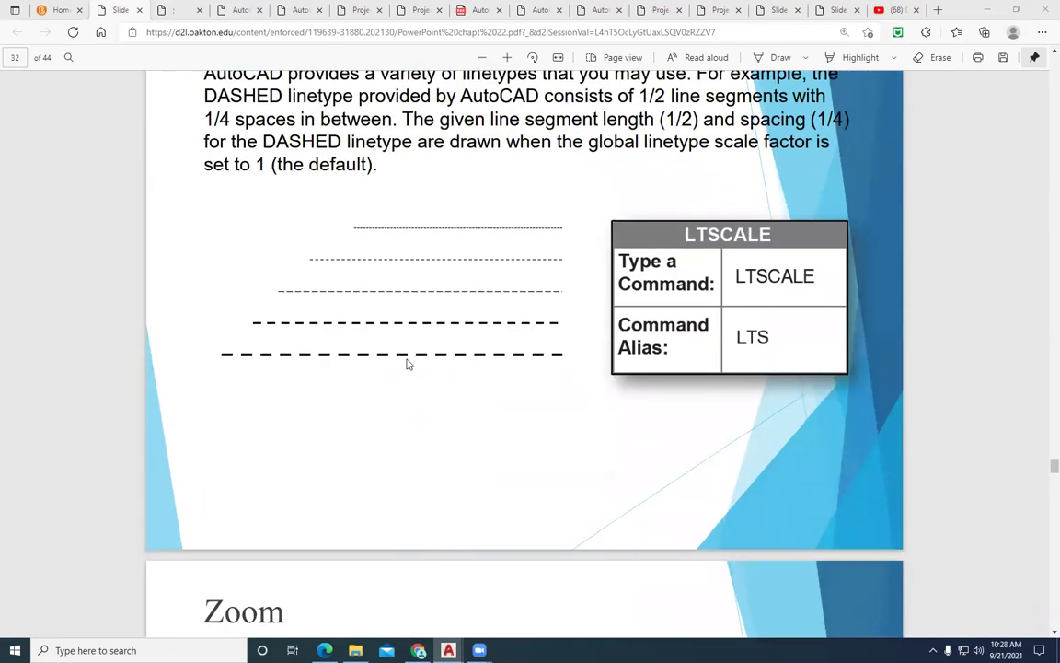
scroll(471, 378, "up", 2)
scroll(474, 423, "up", 2)
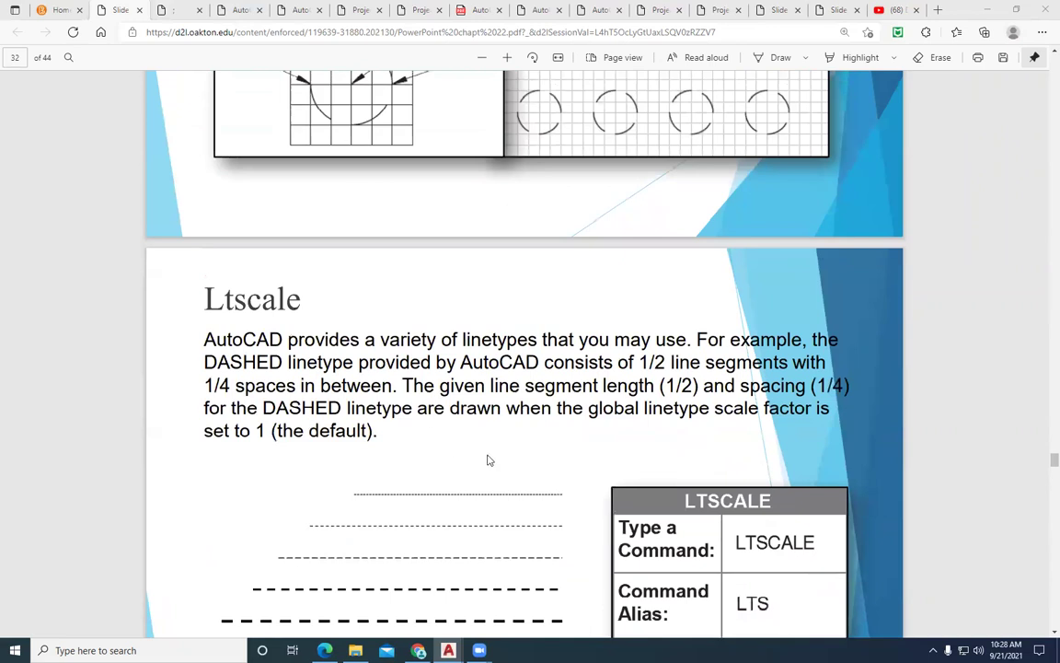
scroll(489, 457, "down", 3)
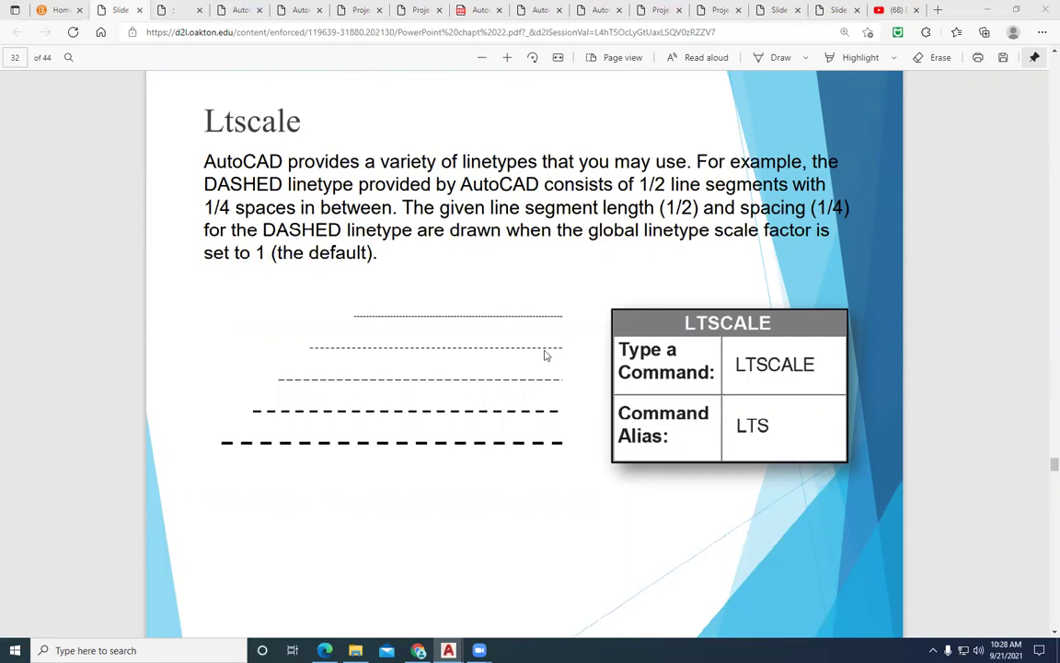
scroll(515, 372, "down", 5)
scroll(516, 373, "down", 8)
scroll(516, 373, "down", 5)
From the course page, scroll past OFFSET and EXPLODE to slide 7, ID Point, then return to AutoCAD.
left_click(44, 13)
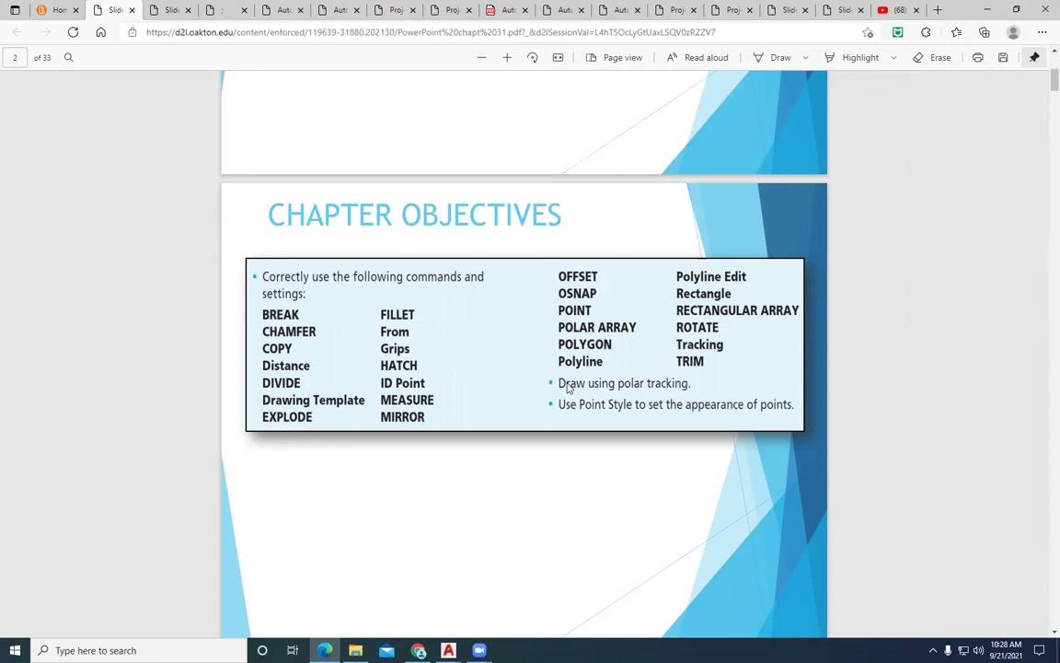
scroll(516, 419, "down", 4)
scroll(506, 424, "down", 2)
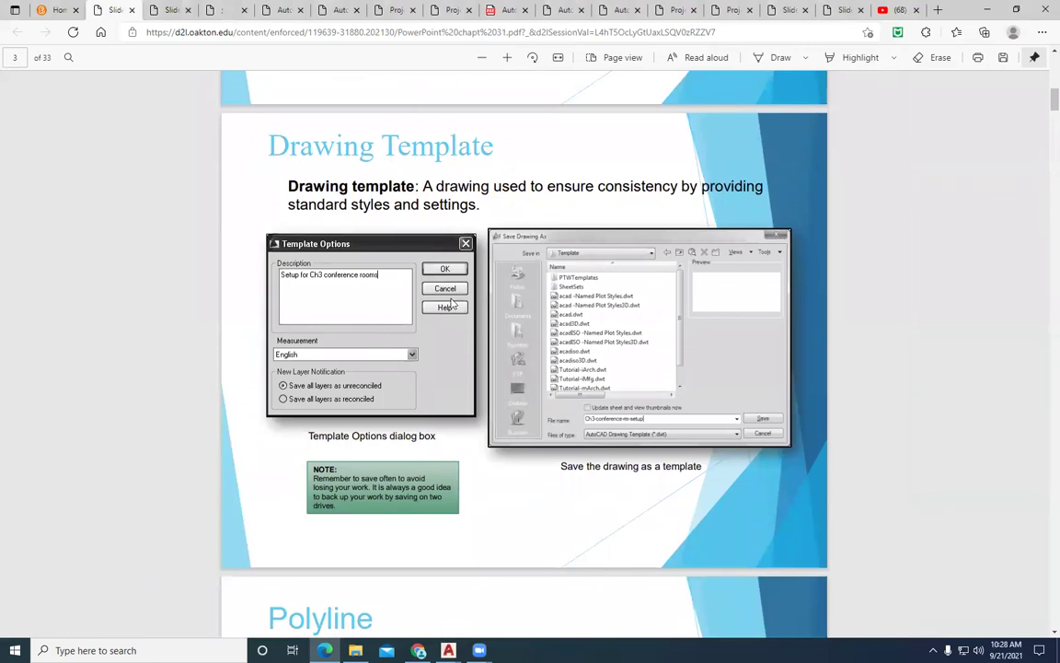
scroll(452, 304, "down", 5)
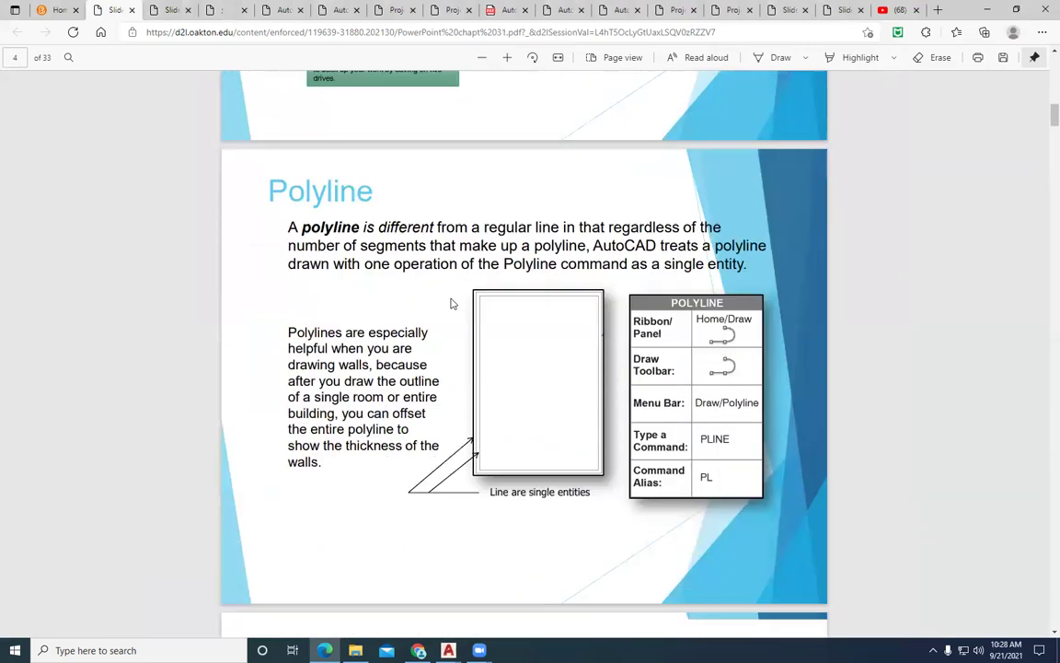
scroll(452, 304, "down", 1)
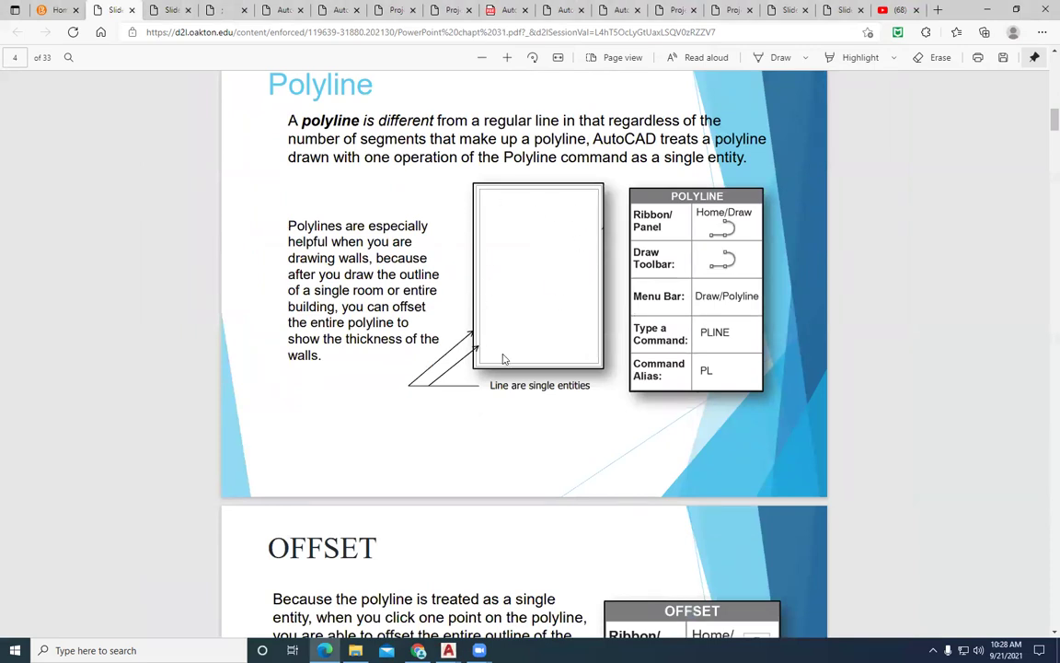
scroll(504, 359, "down", 1)
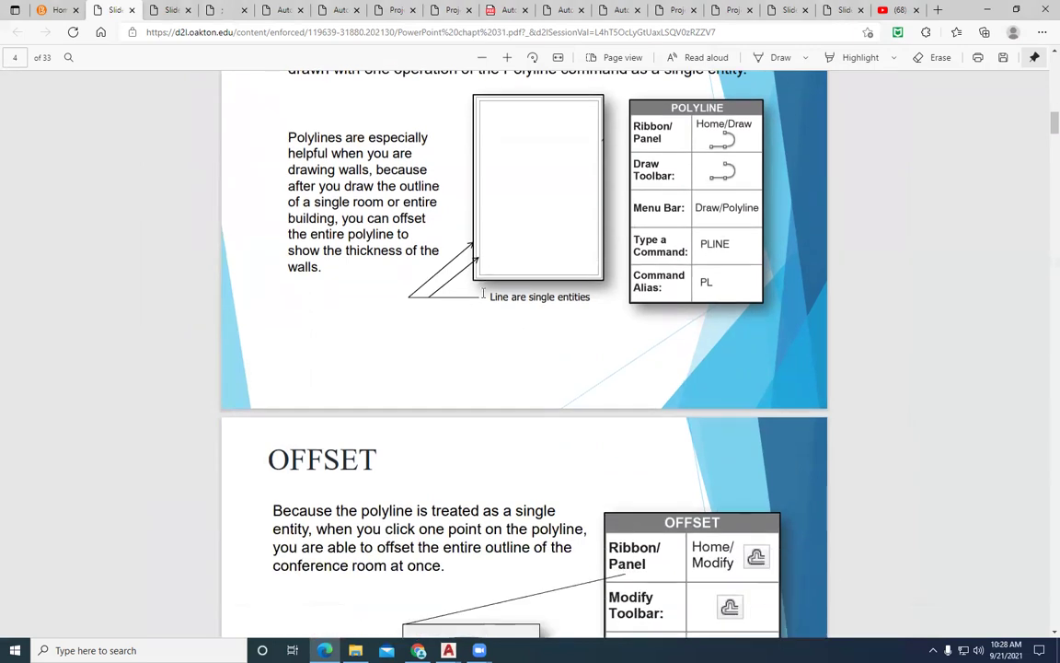
scroll(442, 351, "down", 3)
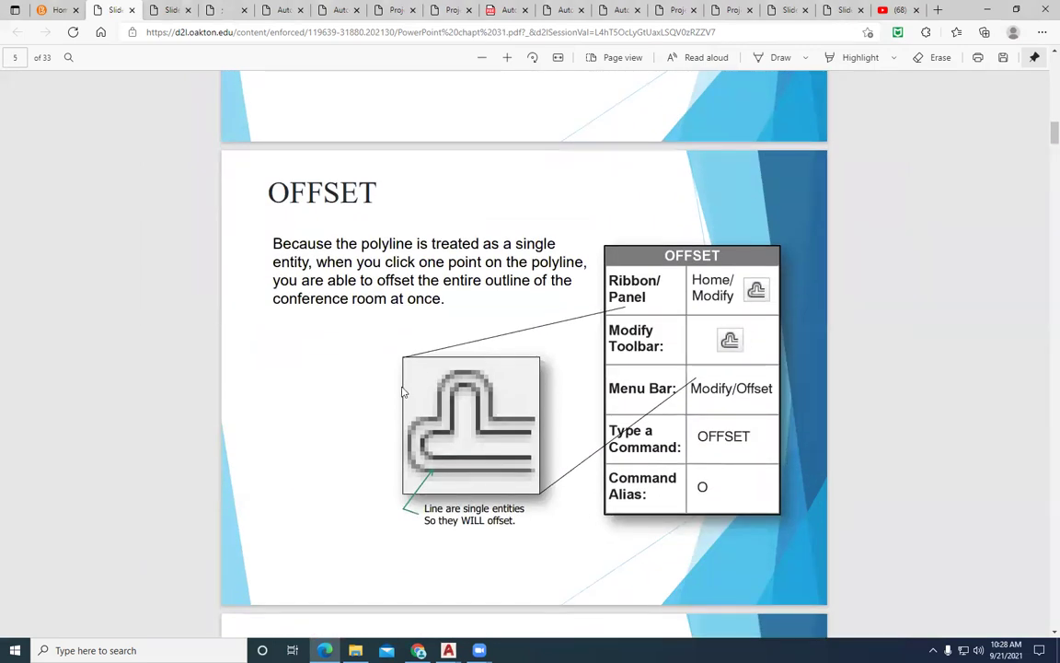
scroll(402, 399, "down", 6)
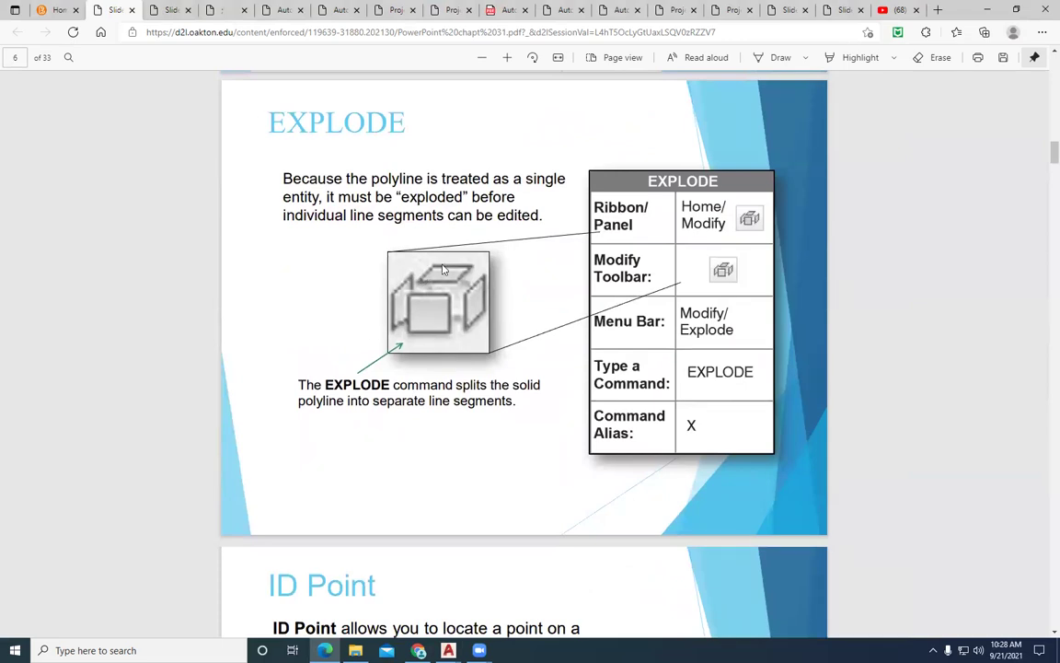
scroll(441, 268, "down", 5)
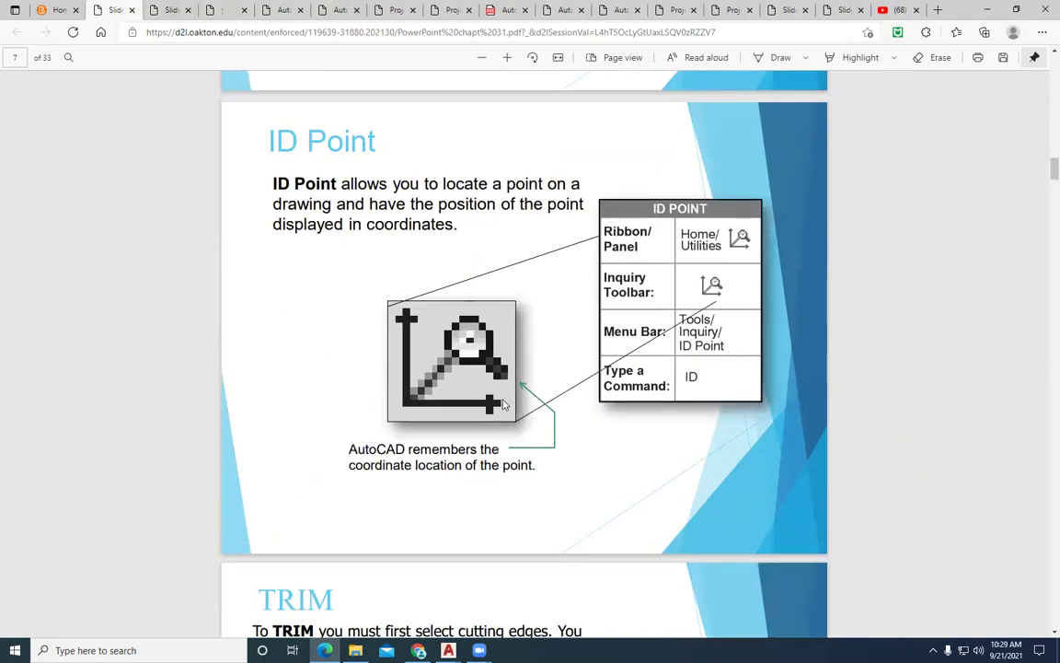
key("alt+Tab")
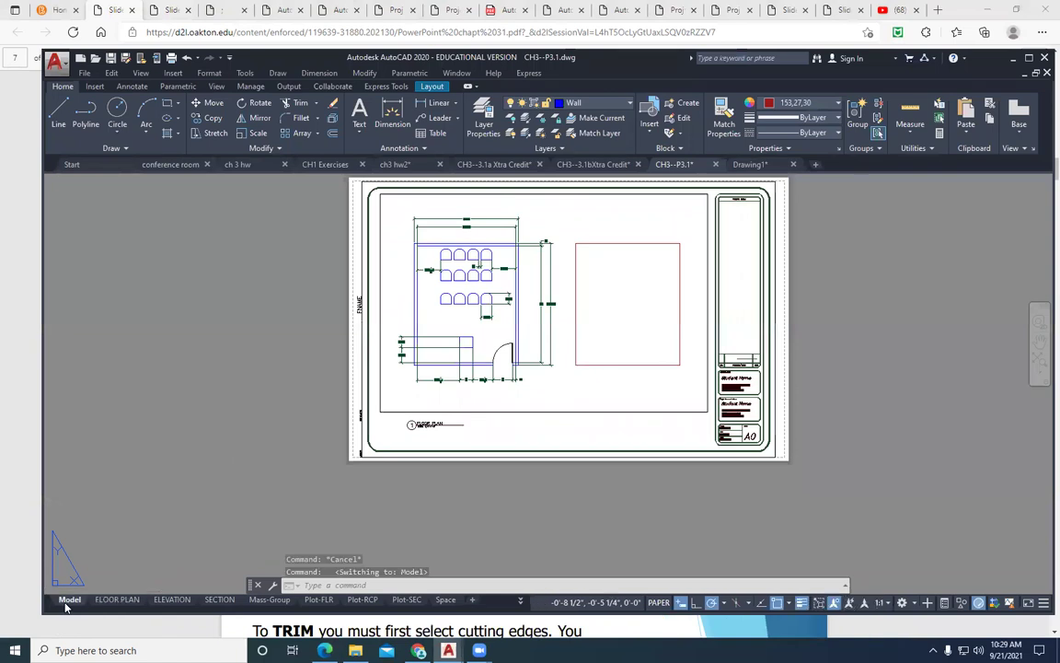
In model space, ID the rectangle's lower-left corner to get its coordinates (30'-0", 15'-0").
left_click(69, 599)
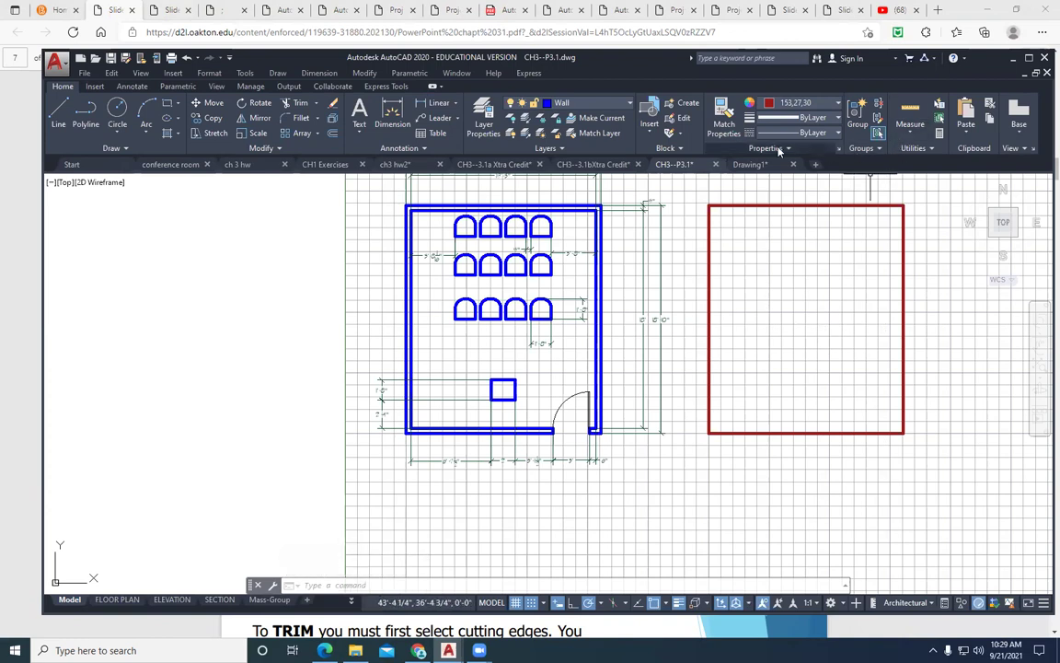
left_click(912, 149)
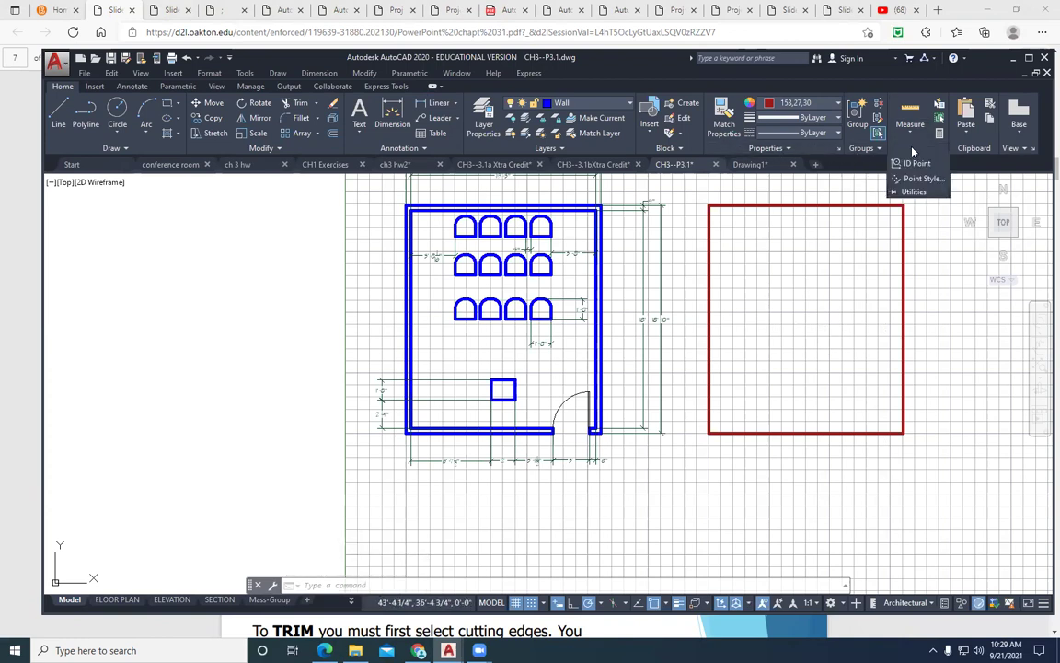
left_click(918, 163)
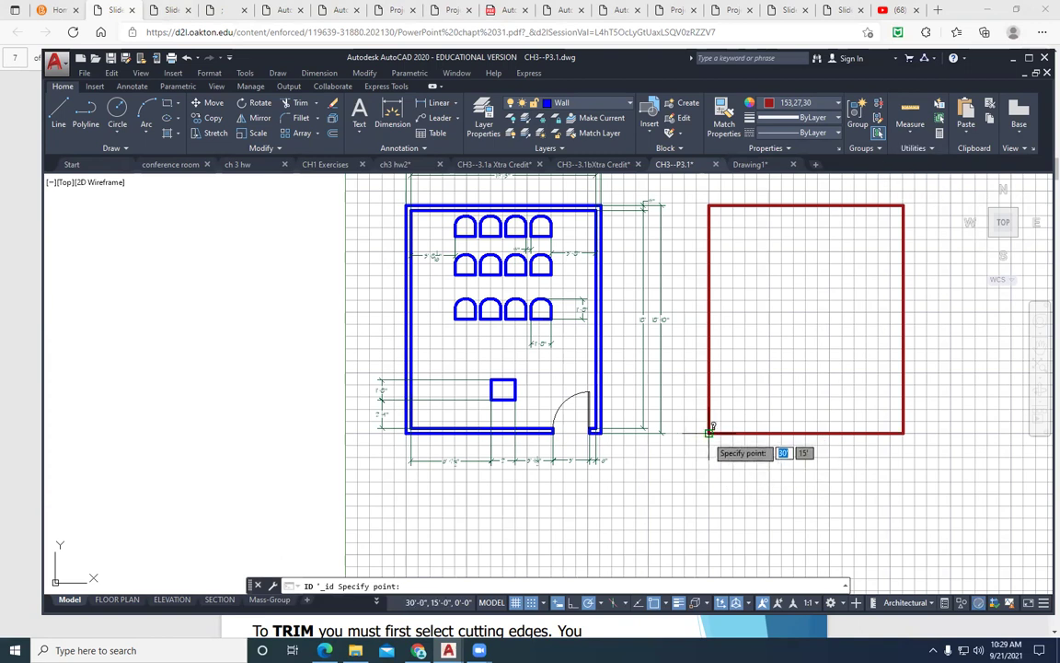
left_click(708, 432)
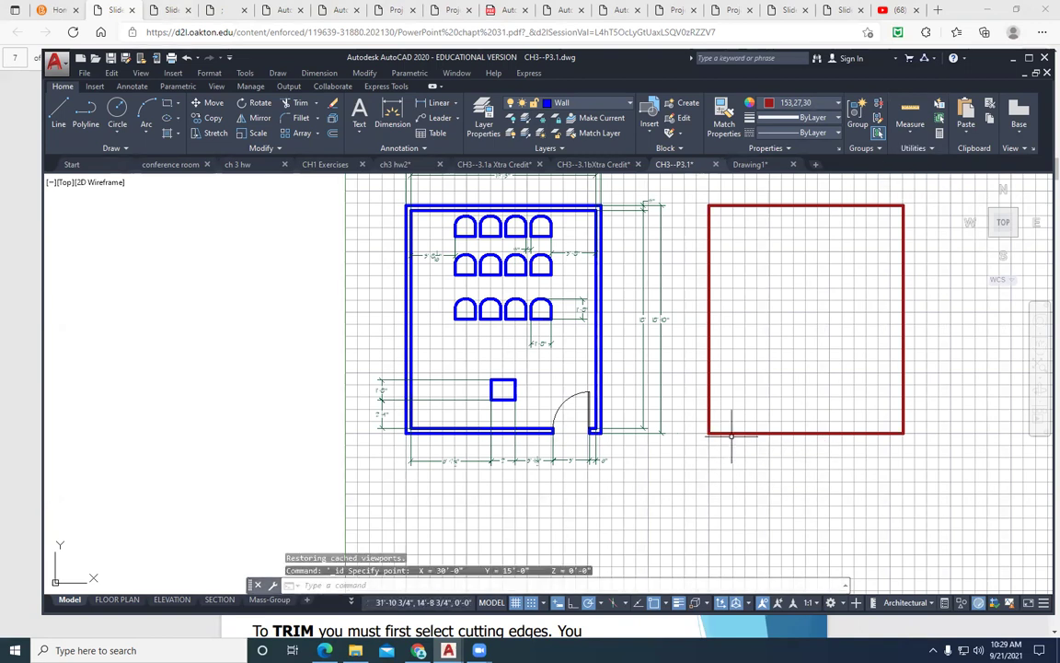
left_click(733, 433)
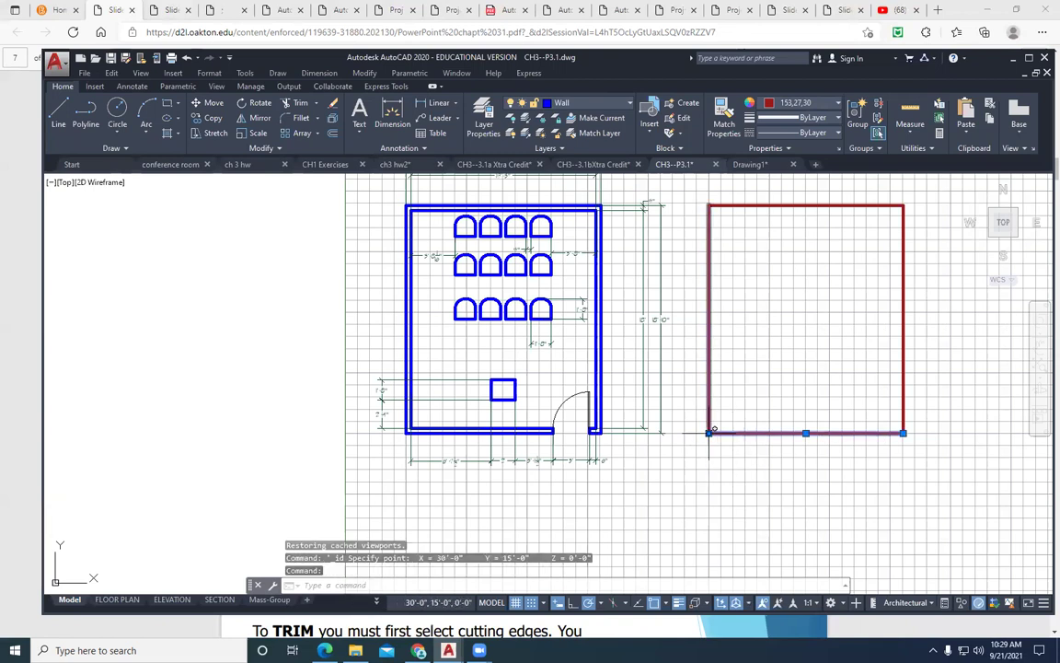
mouse_move(710, 433)
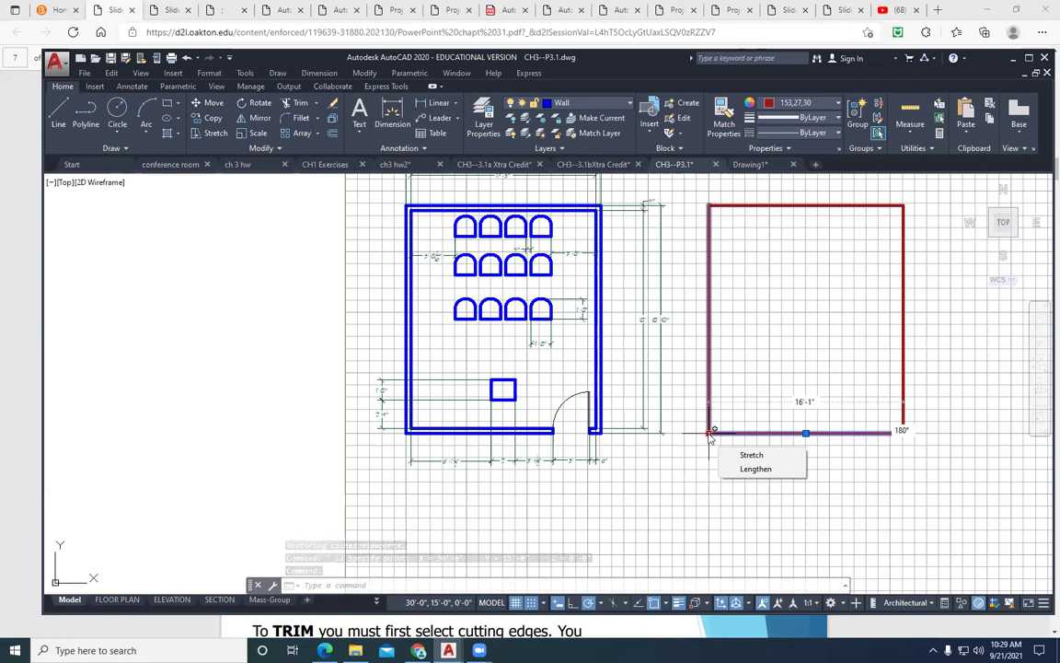
key("Escape")
Measure the rectangle's area from its four corners: 302.903 sq ft, 69'-10" perimeter.
left_click(911, 141)
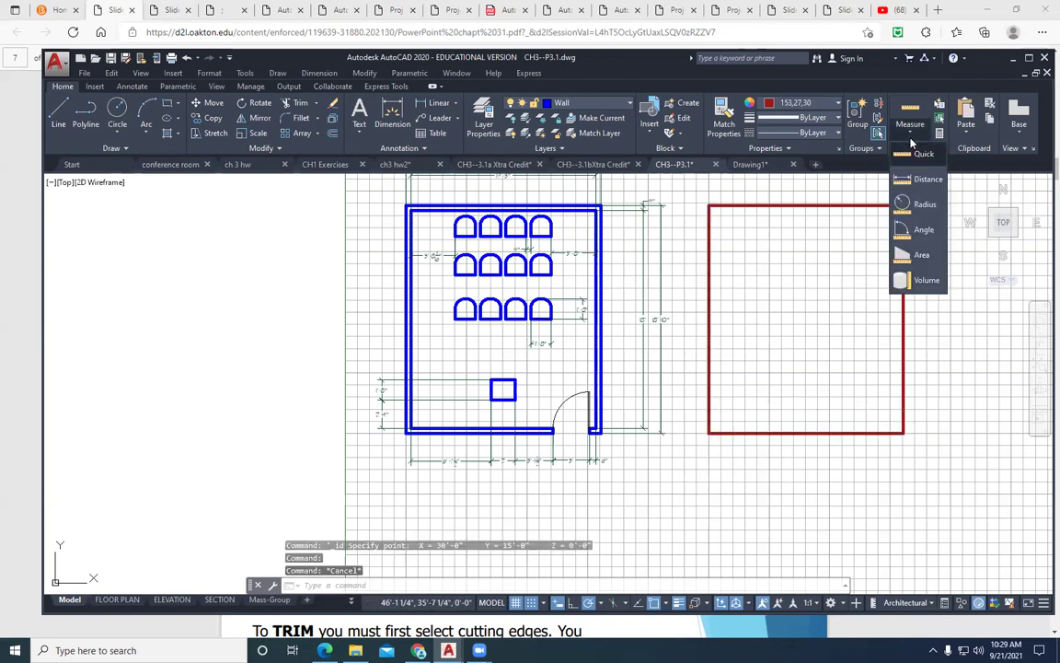
left_click(921, 255)
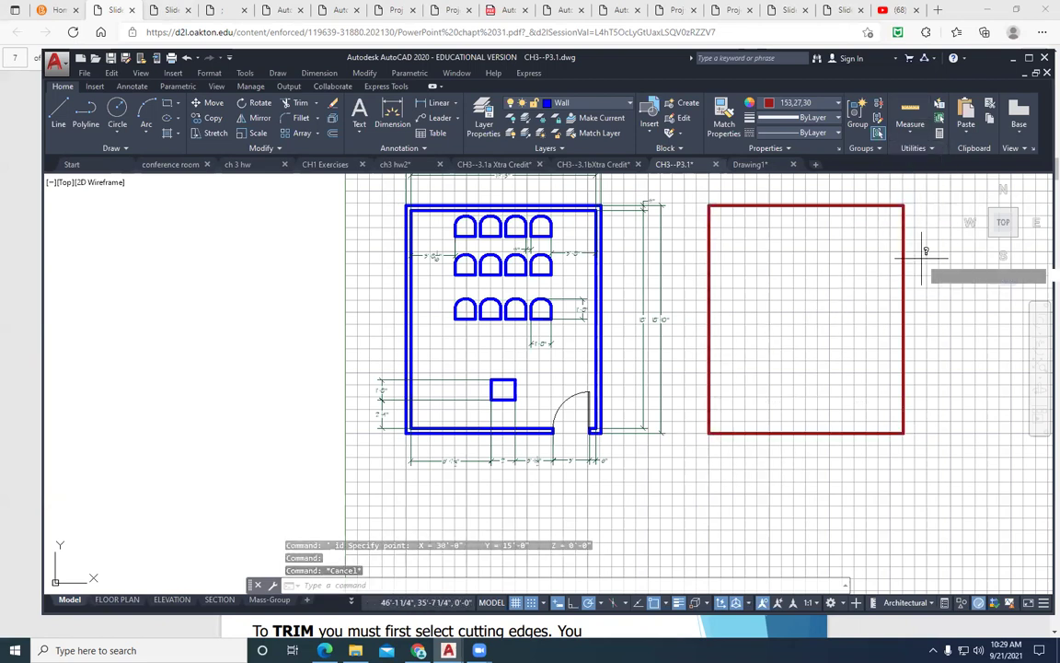
left_click(709, 432)
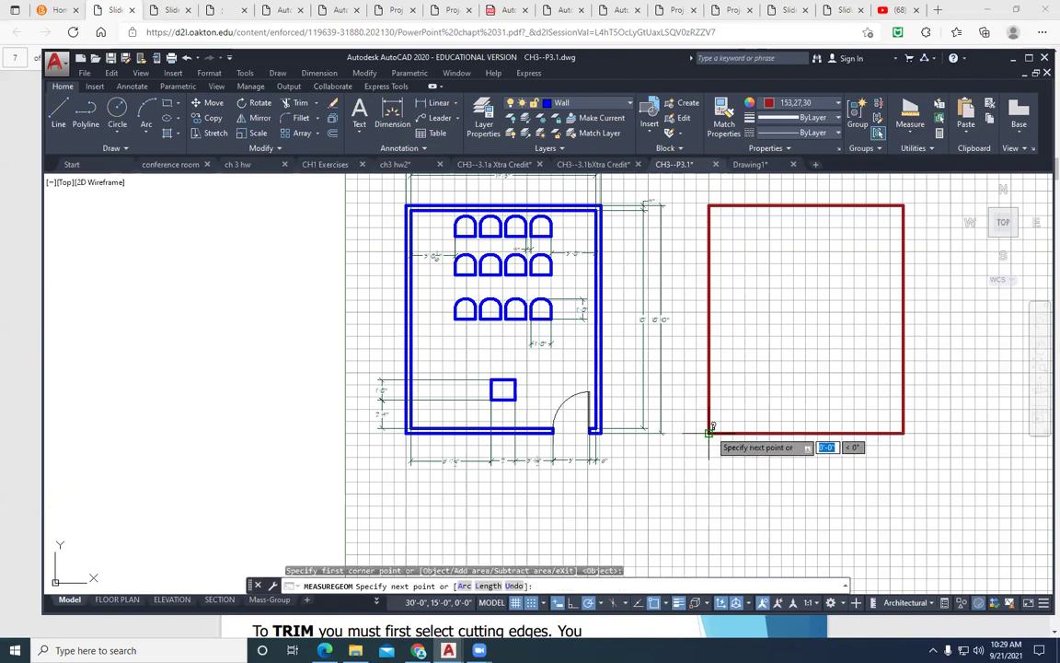
left_click(903, 432)
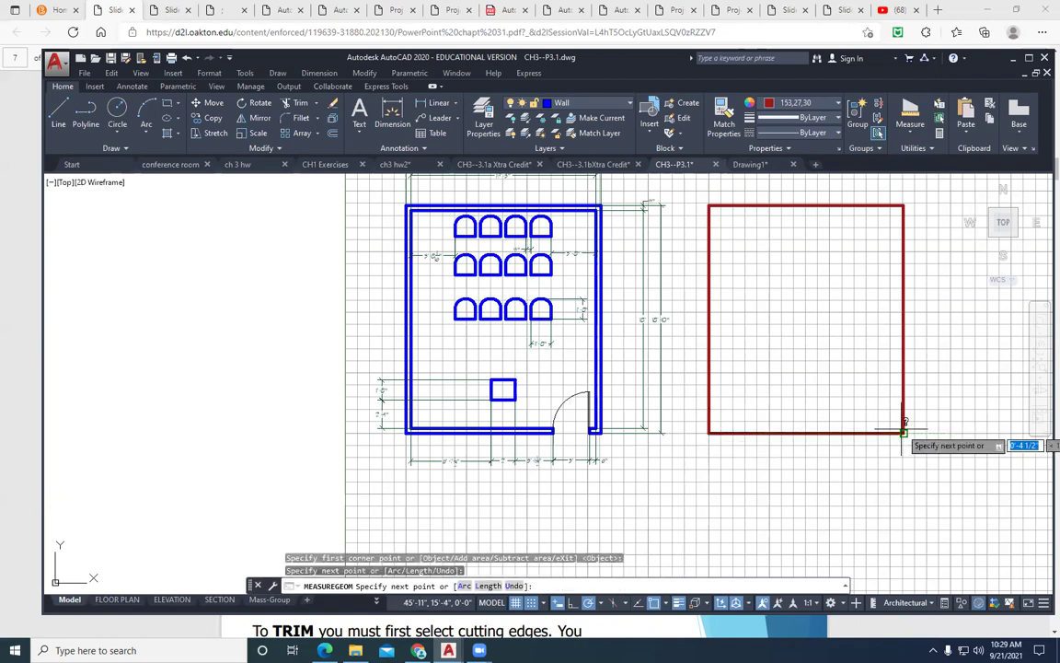
left_click(904, 204)
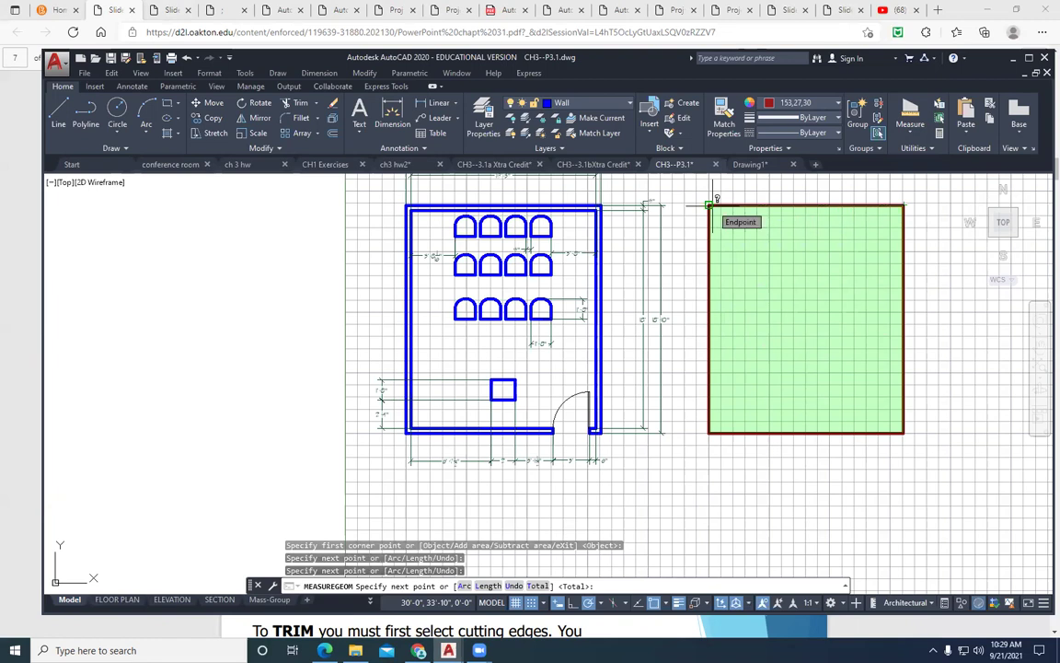
left_click(709, 203)
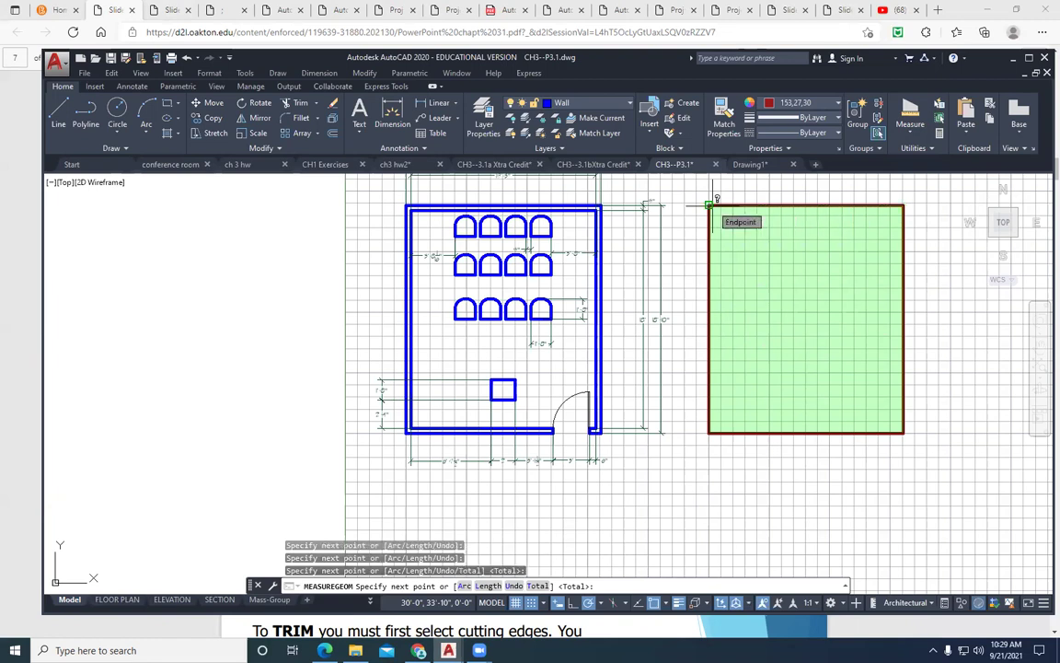
key("Return")
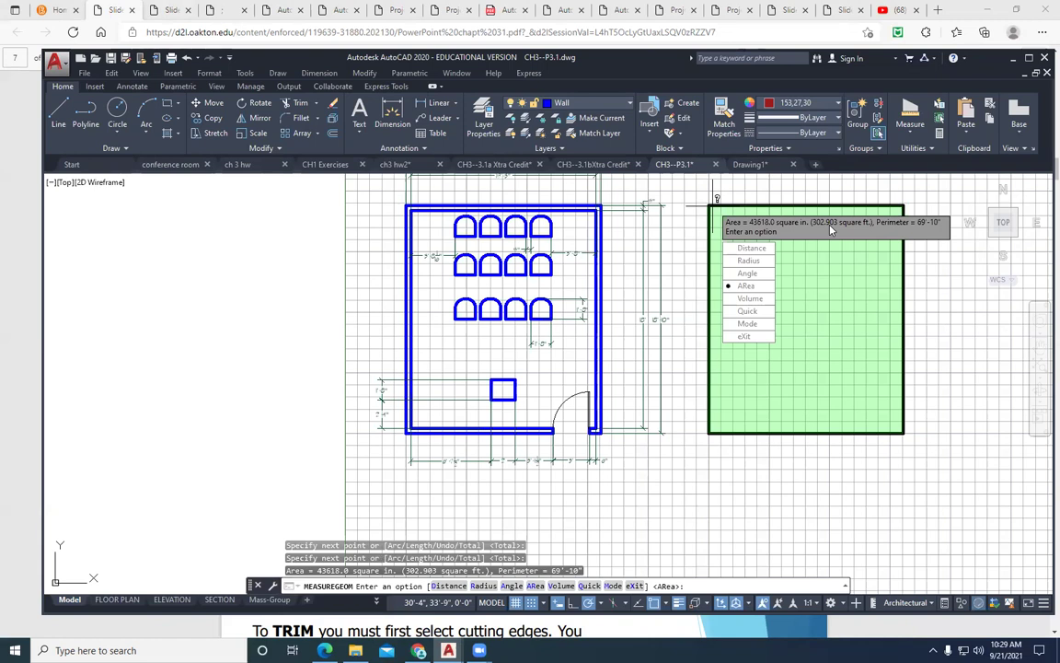
key("Escape")
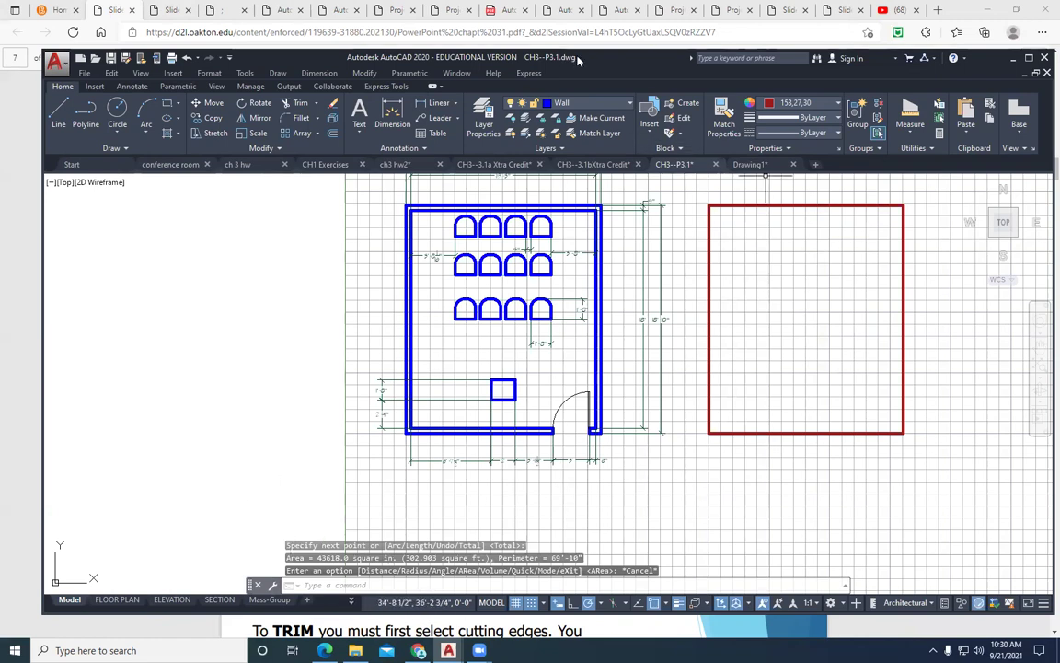
Return to the chapter slides PDF and page down to slide 33 of 33, Sync my Settings.
key("alt+Tab")
scroll(464, 304, "down", 5)
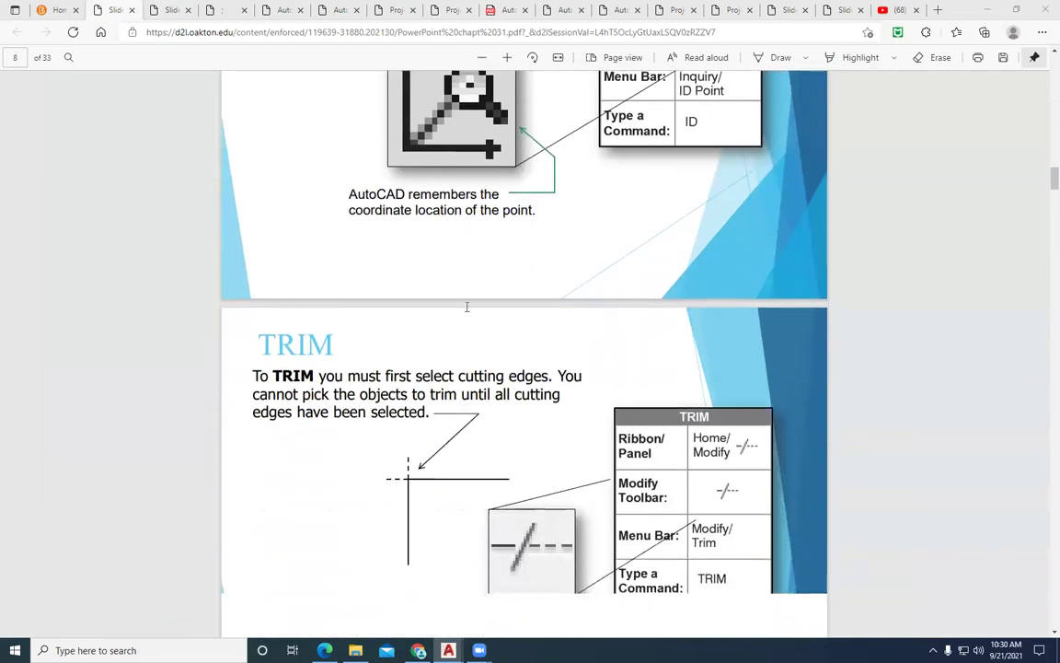
scroll(435, 375, "down", 10)
scroll(433, 375, "down", 12)
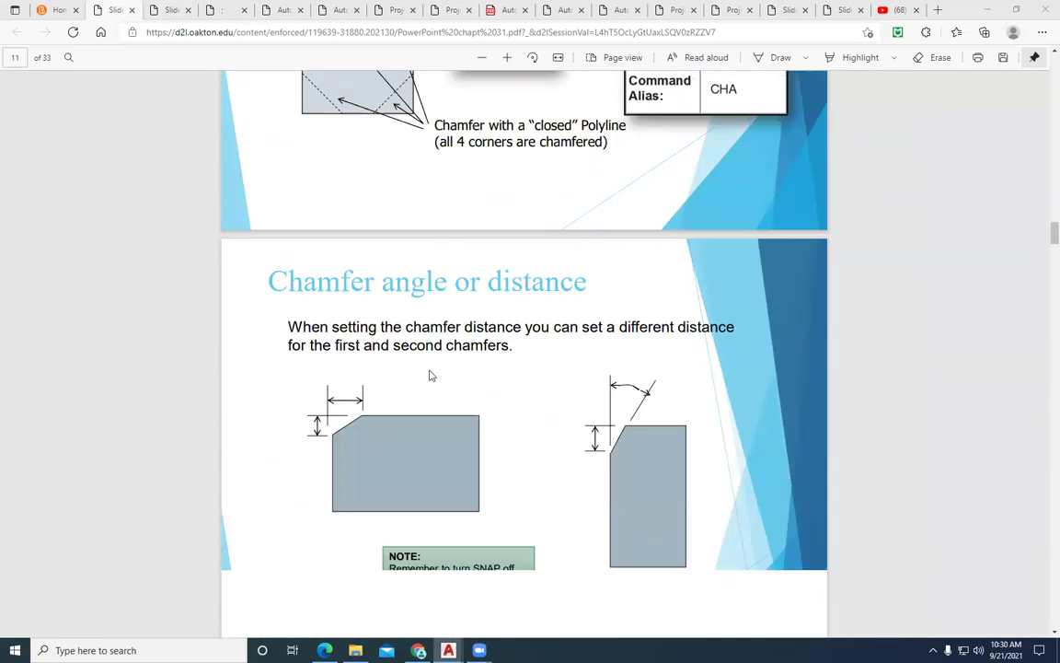
scroll(429, 376, "down", 10)
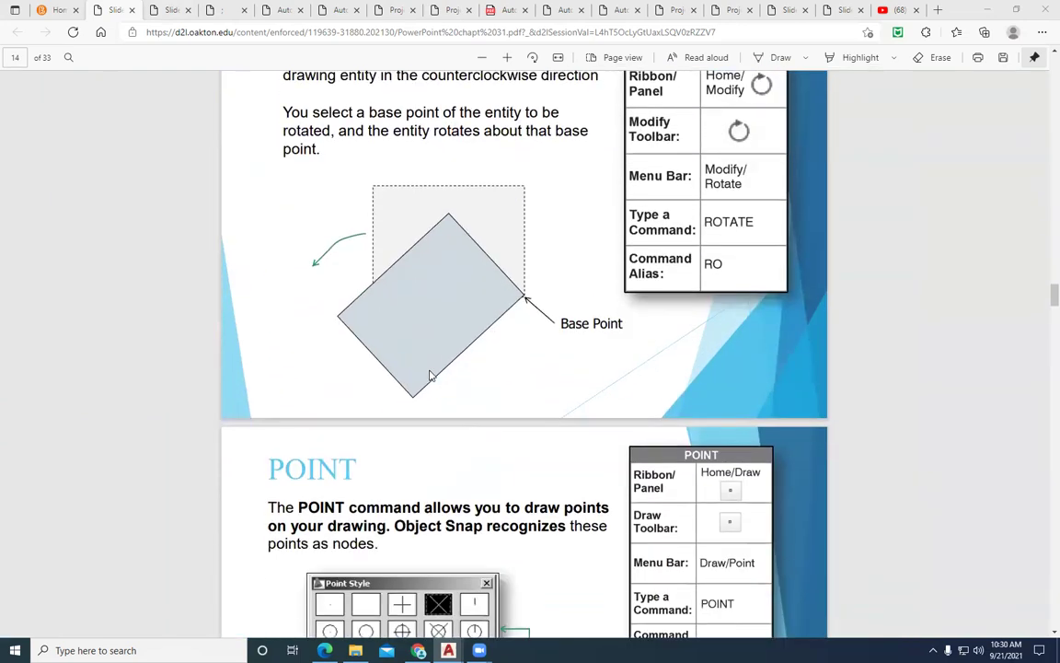
scroll(429, 376, "down", 10)
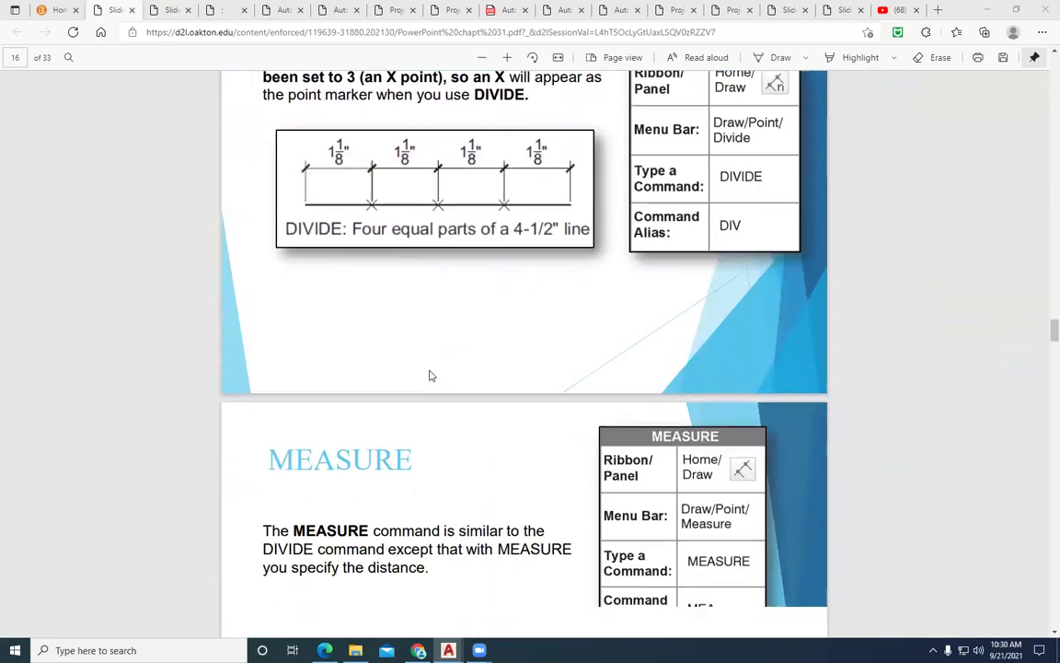
scroll(429, 375, "down", 10)
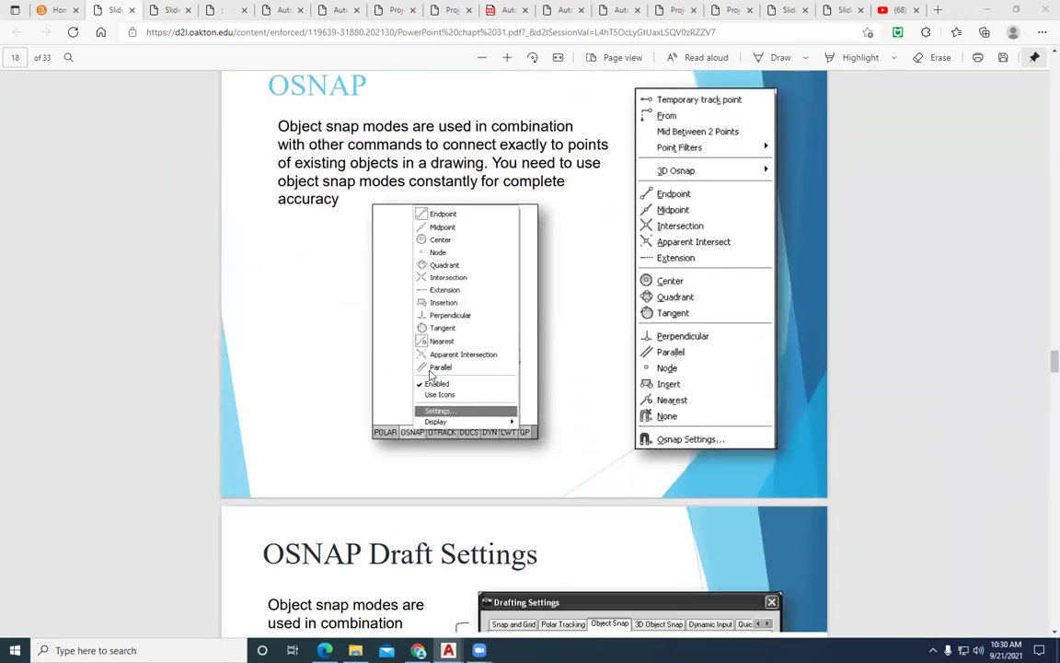
scroll(429, 375, "down", 10)
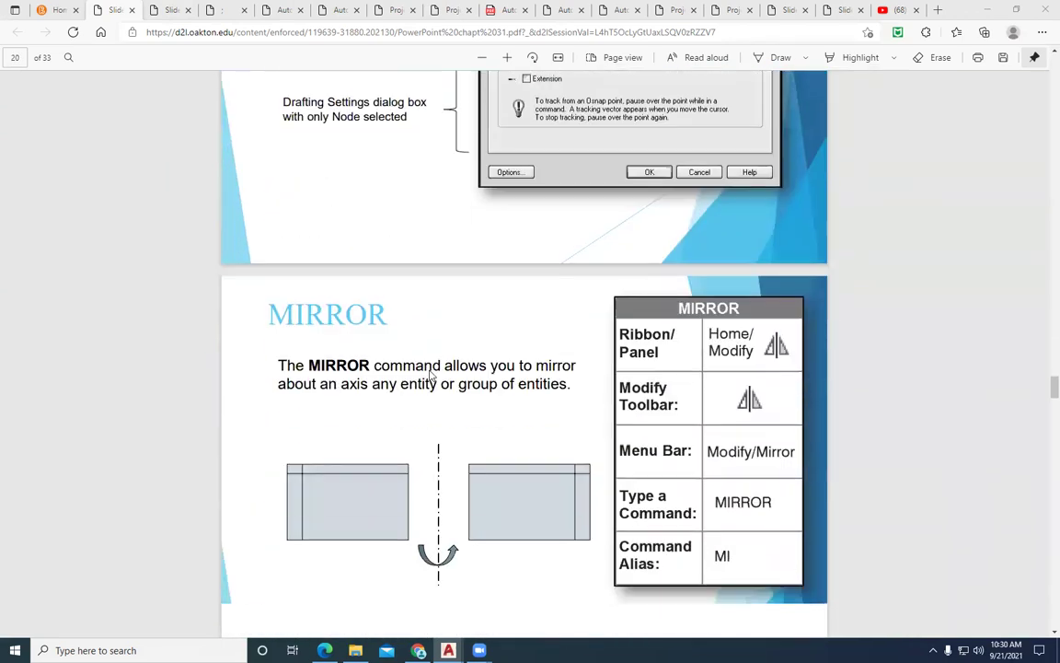
scroll(429, 375, "down", 10)
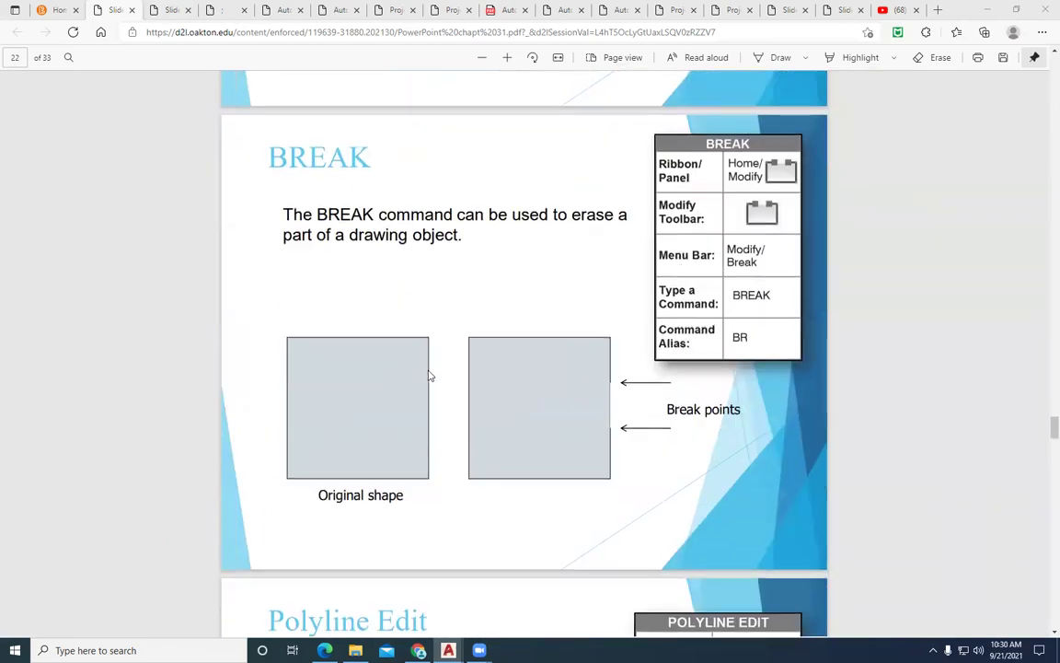
scroll(429, 376, "down", 5)
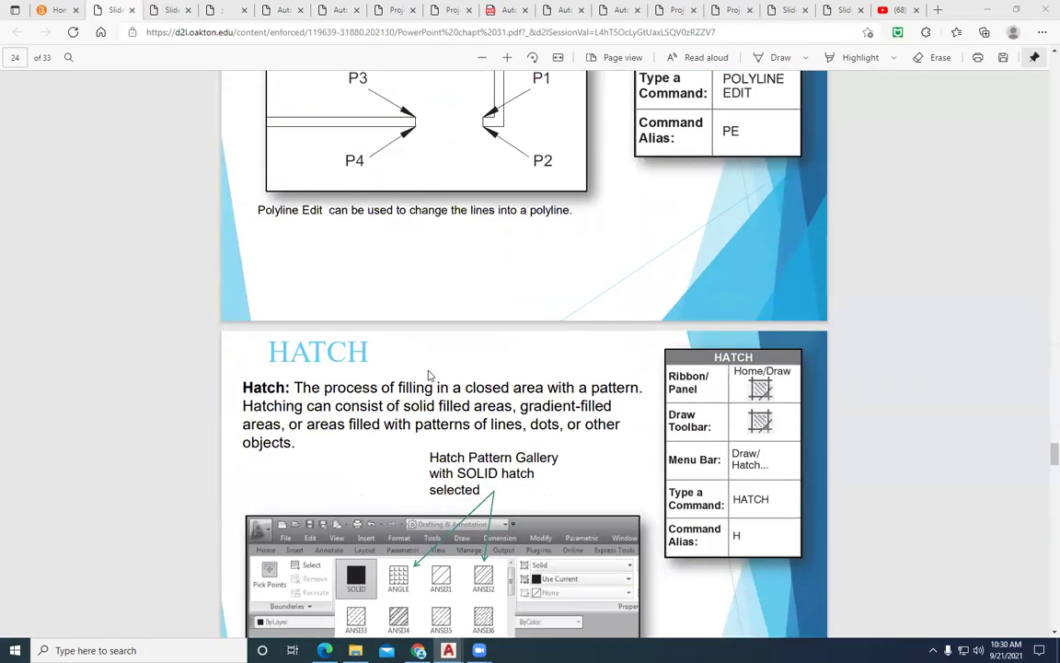
scroll(428, 375, "down", 8)
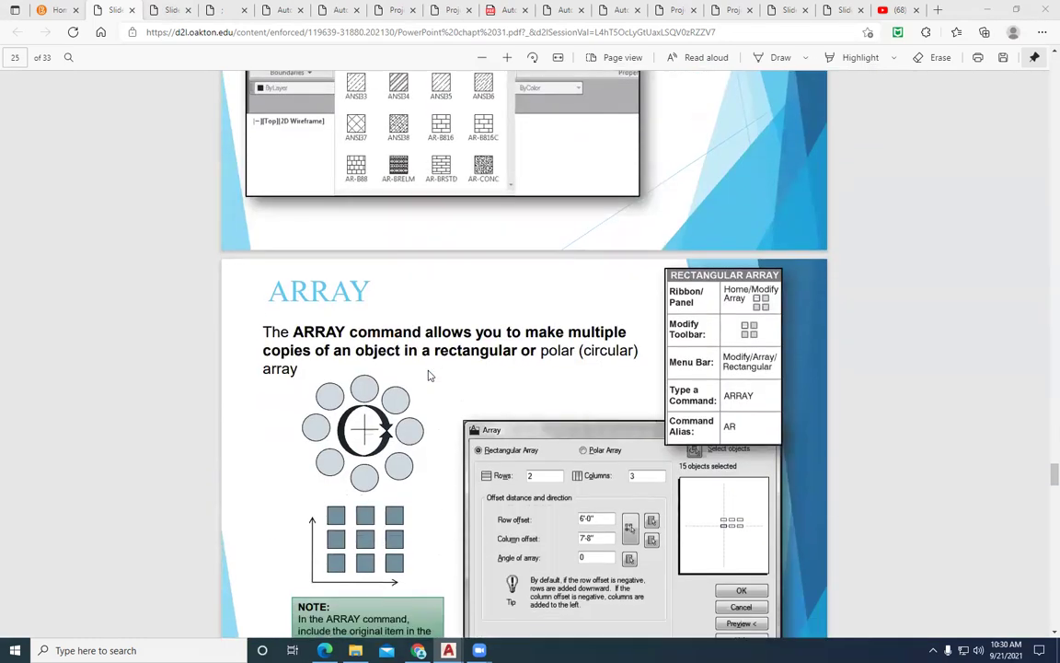
scroll(428, 376, "down", 7)
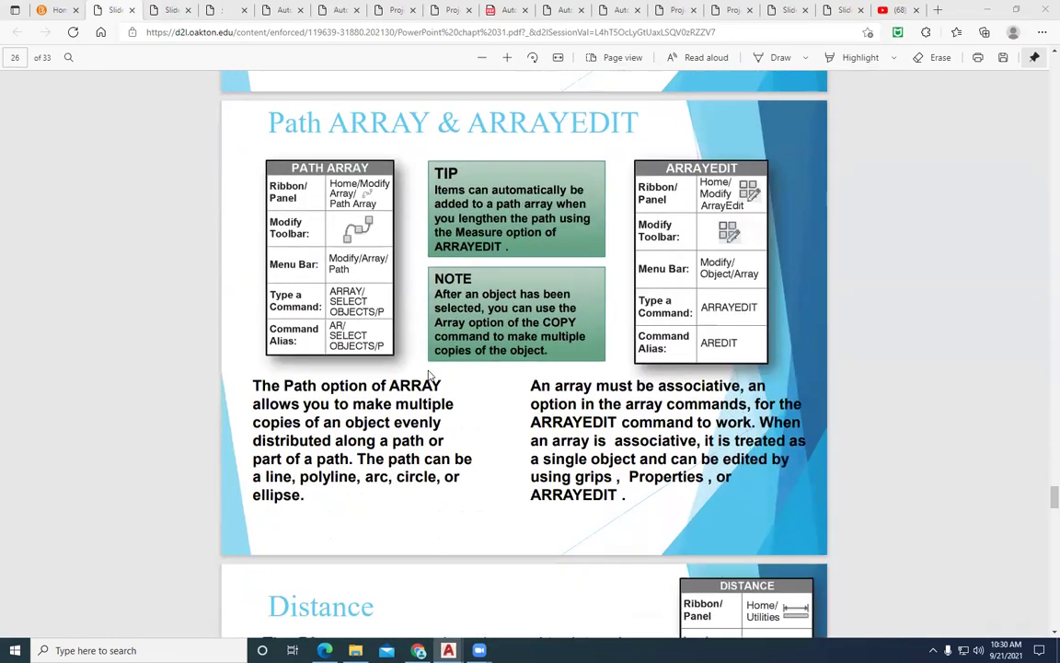
scroll(428, 375, "up", 5)
scroll(428, 375, "down", 2)
scroll(429, 385, "down", 9)
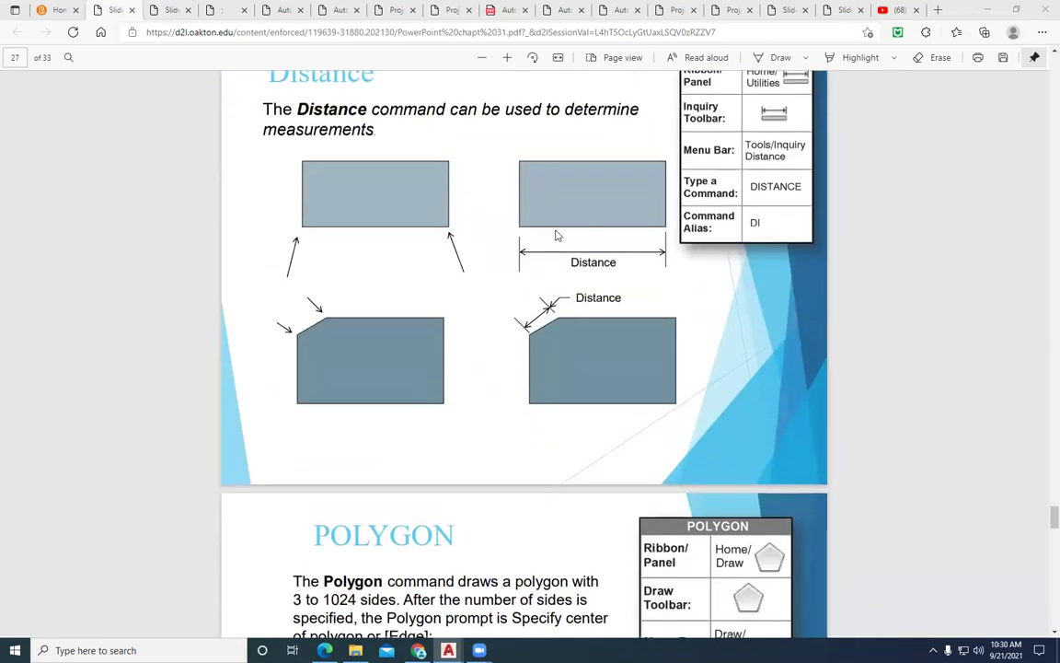
scroll(393, 396, "down", 4)
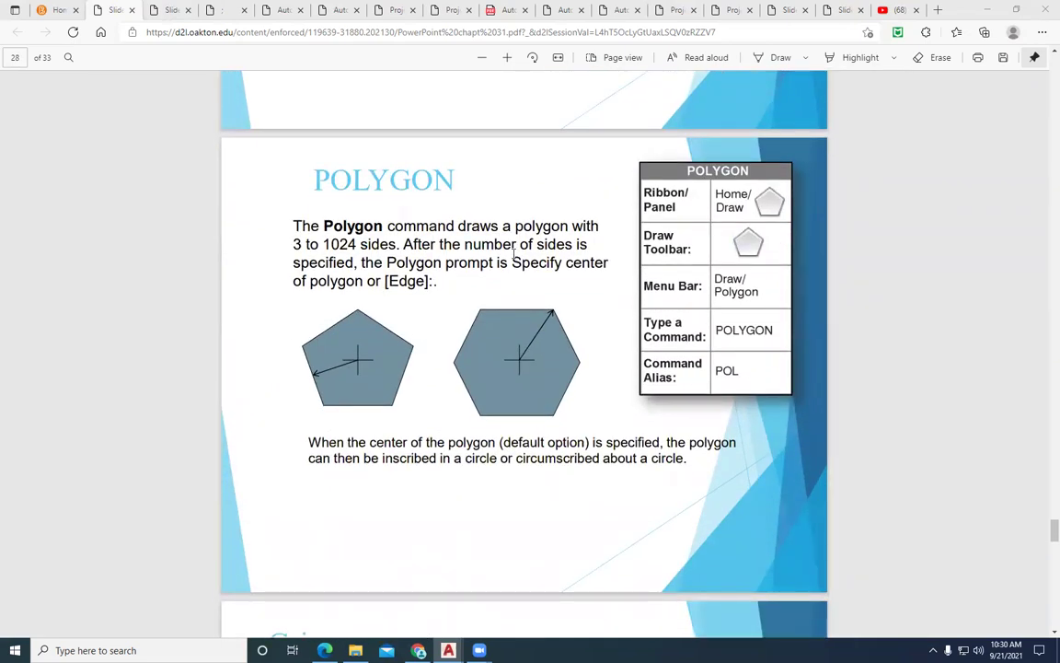
scroll(512, 254, "down", 15)
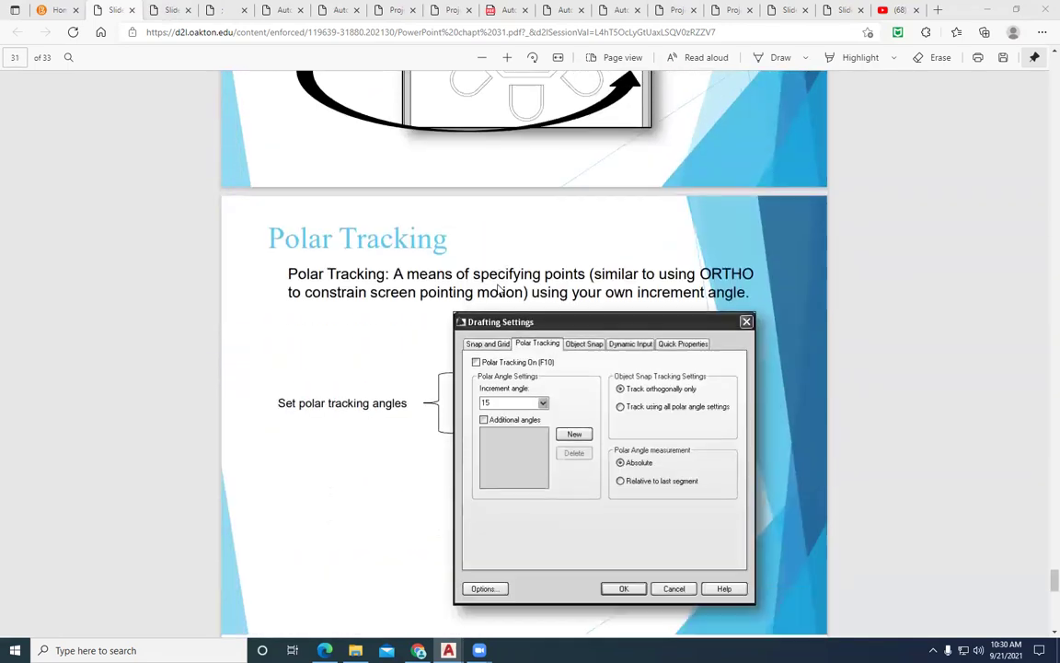
scroll(498, 289, "down", 10)
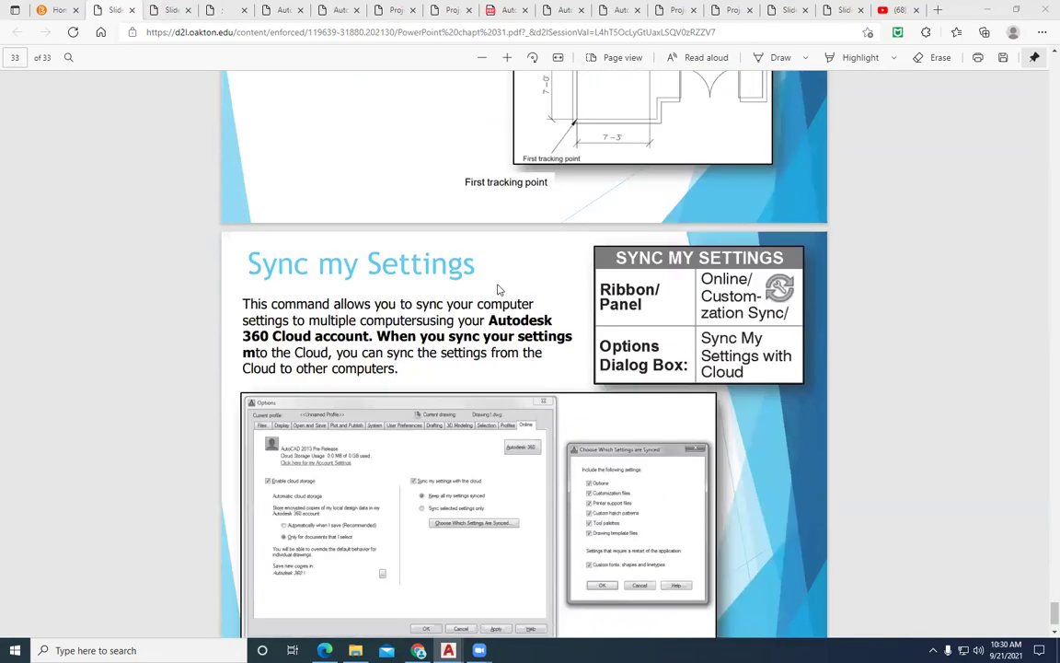
scroll(498, 289, "down", 1)
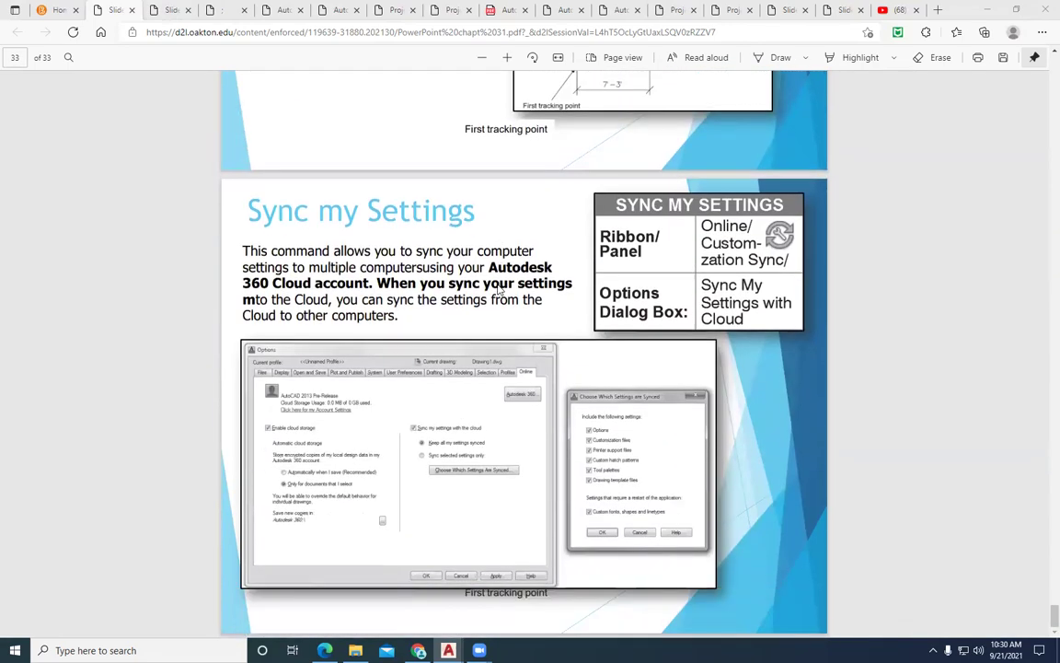
Preview and close the Project #3-1 and #3-2 handouts, then scroll to the Design Center post.
left_click(55, 11)
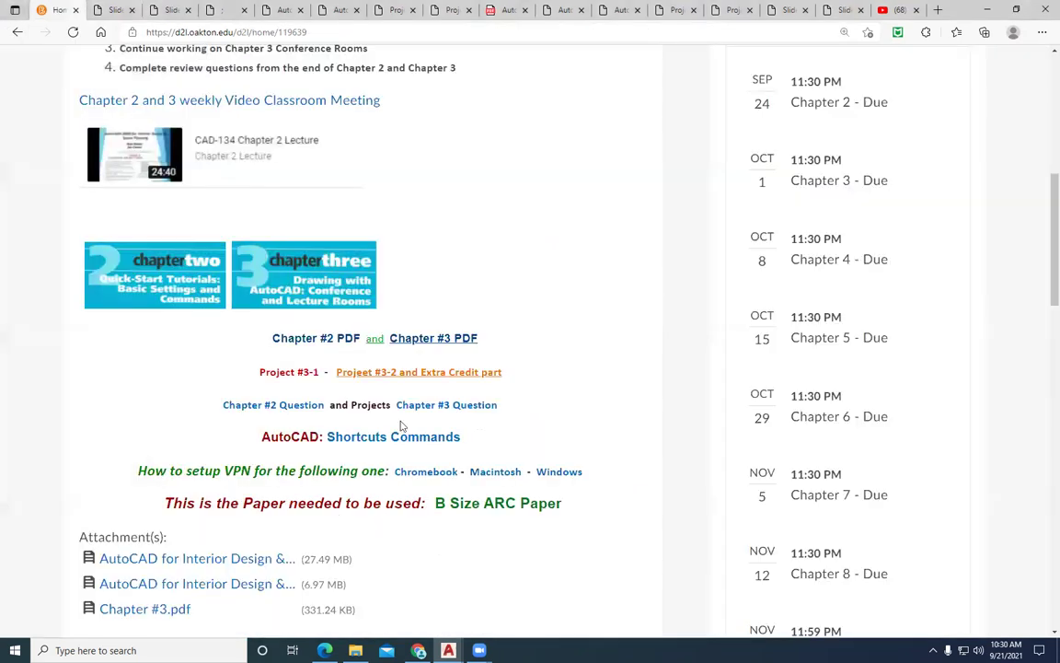
left_click(291, 377)
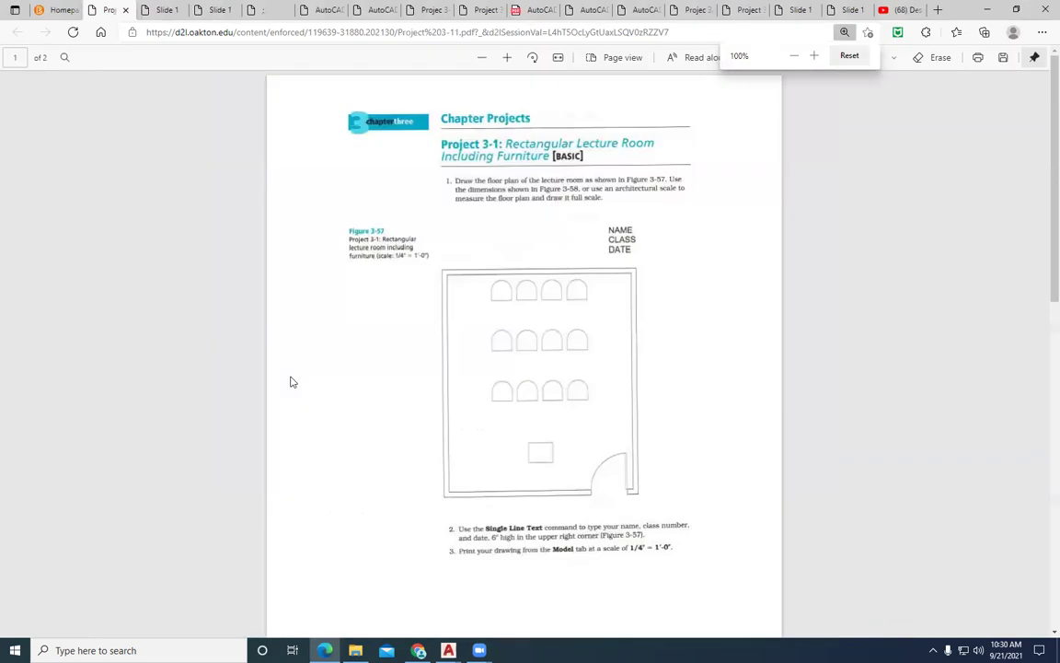
key("ctrl+w")
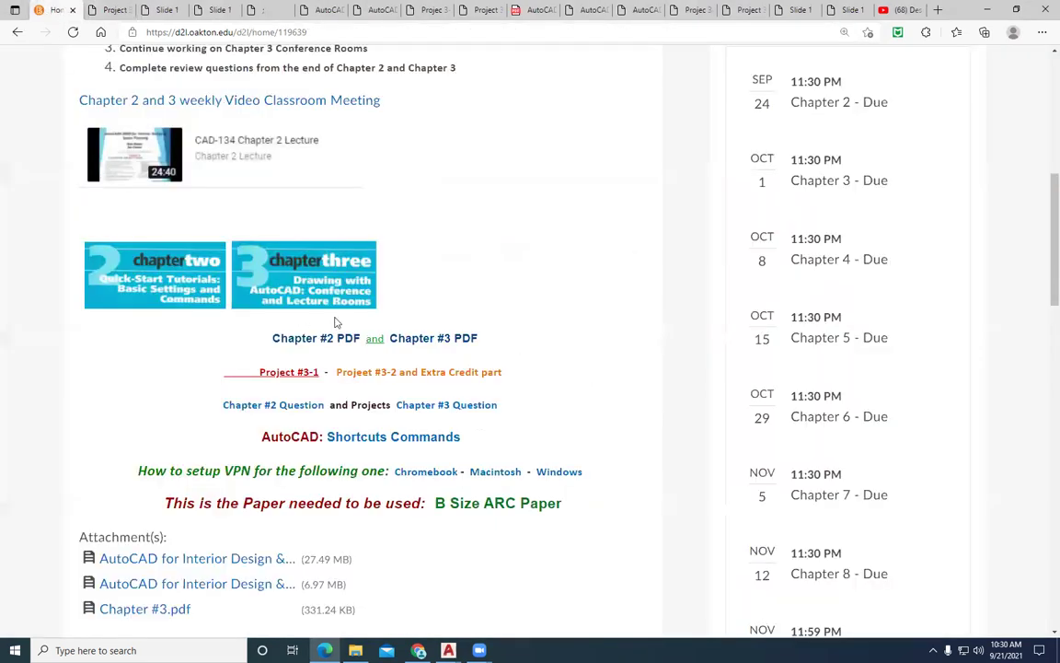
left_click(407, 377)
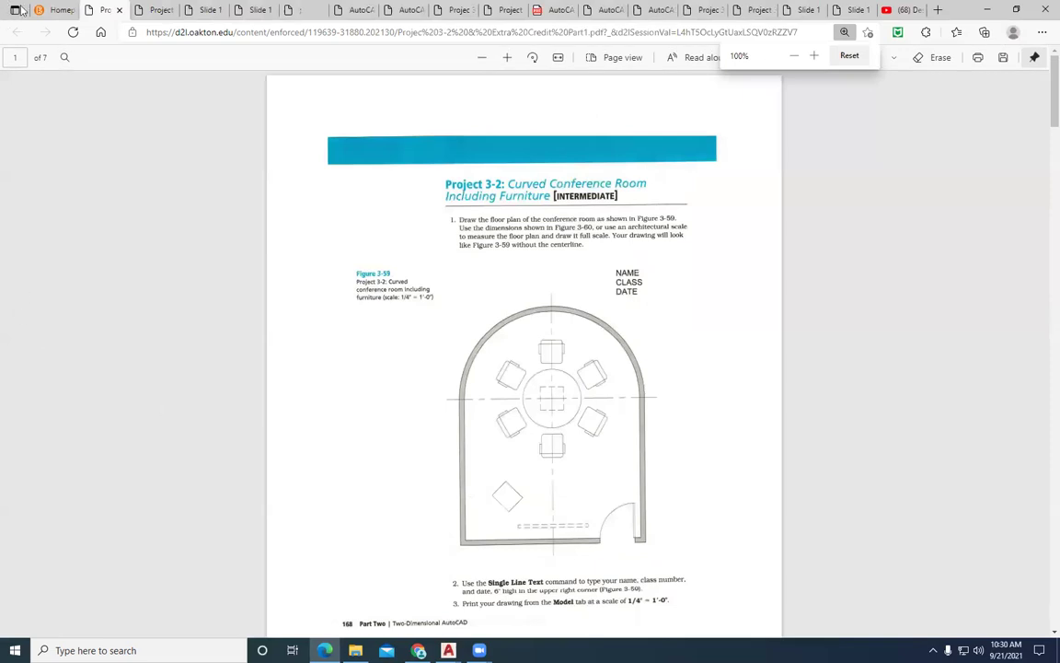
key("ctrl+w")
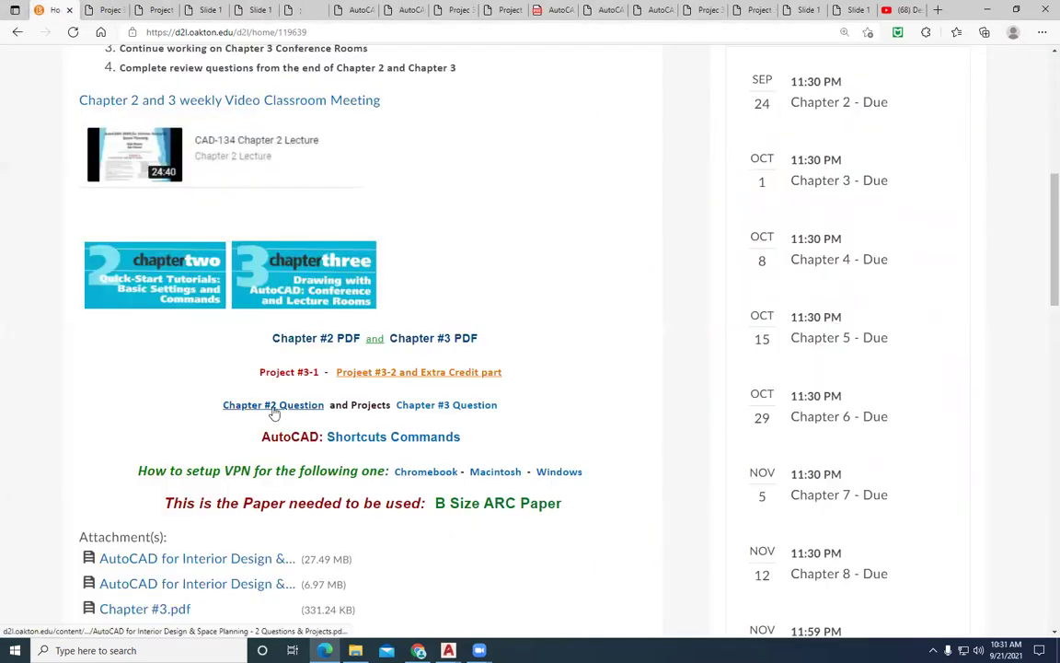
scroll(251, 435, "down", 4)
scroll(253, 435, "down", 3)
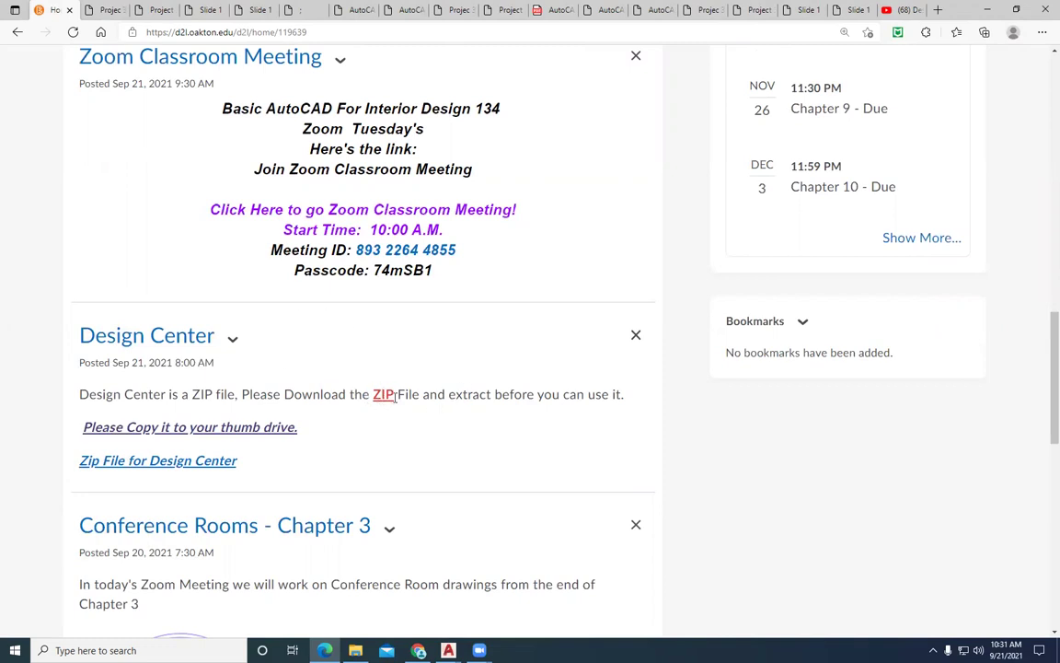
Download 'Zip File for Design Center' and choose Save as for Design Center1 in Downloads.
left_click(163, 464)
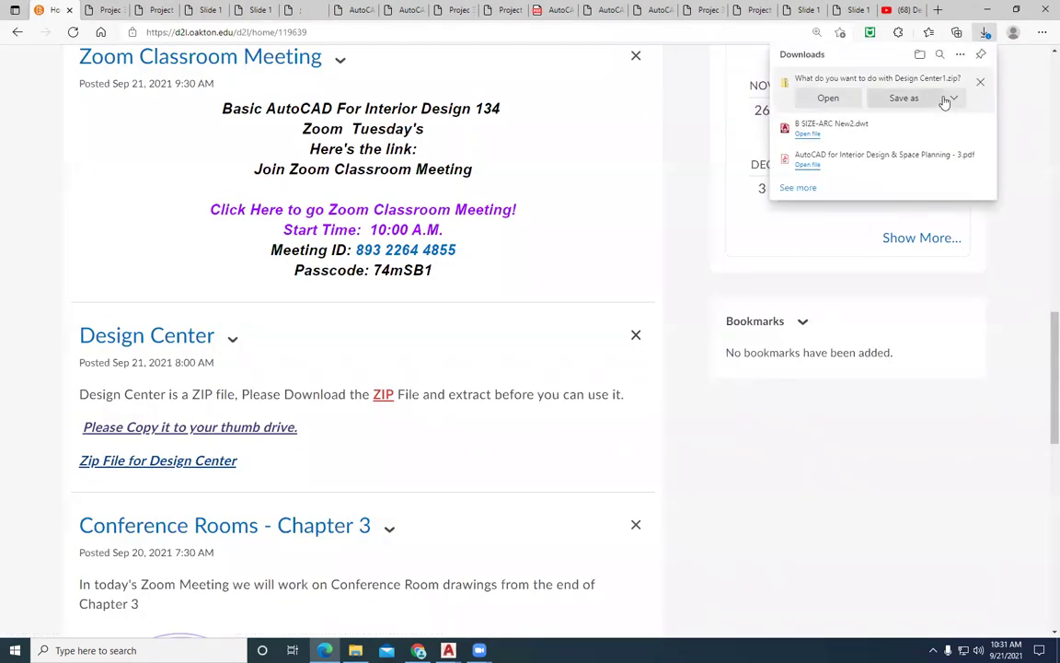
left_click(953, 99)
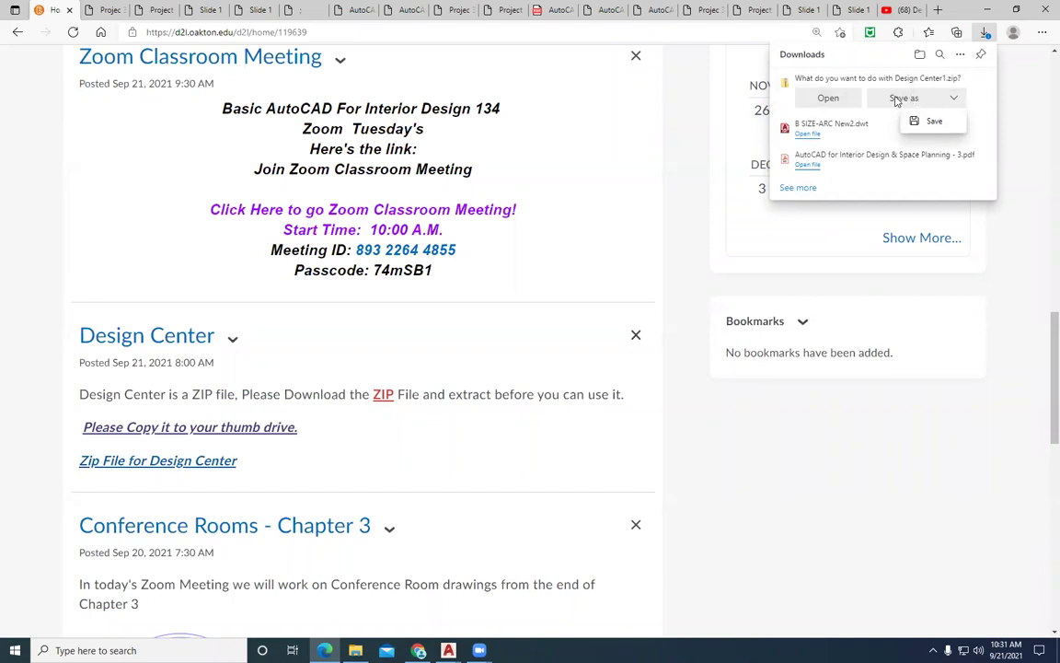
left_click(903, 97)
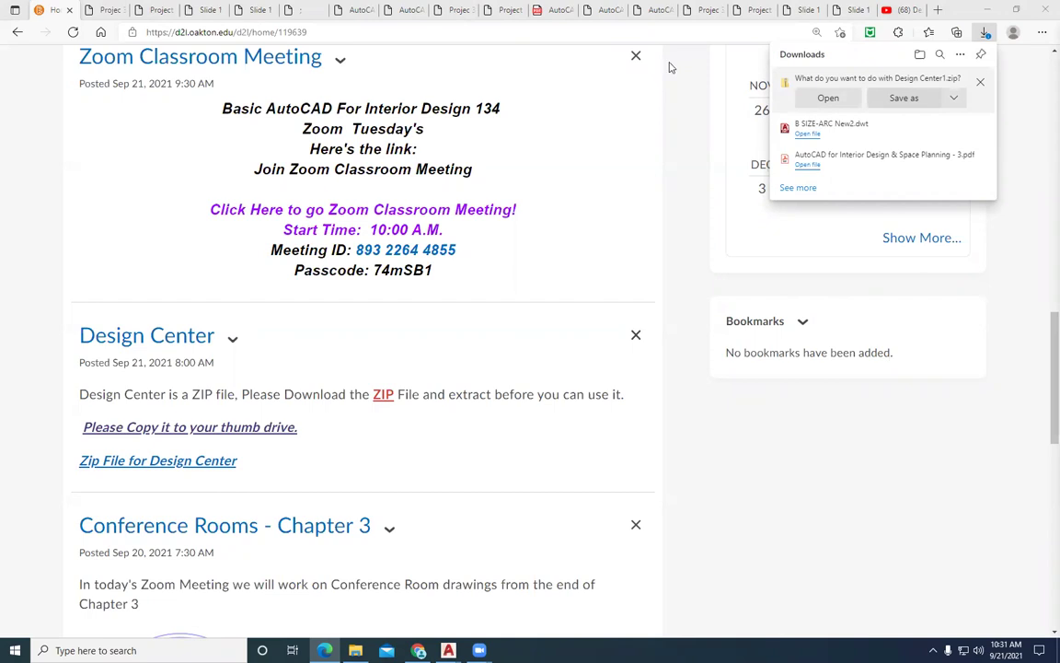
left_click(904, 97)
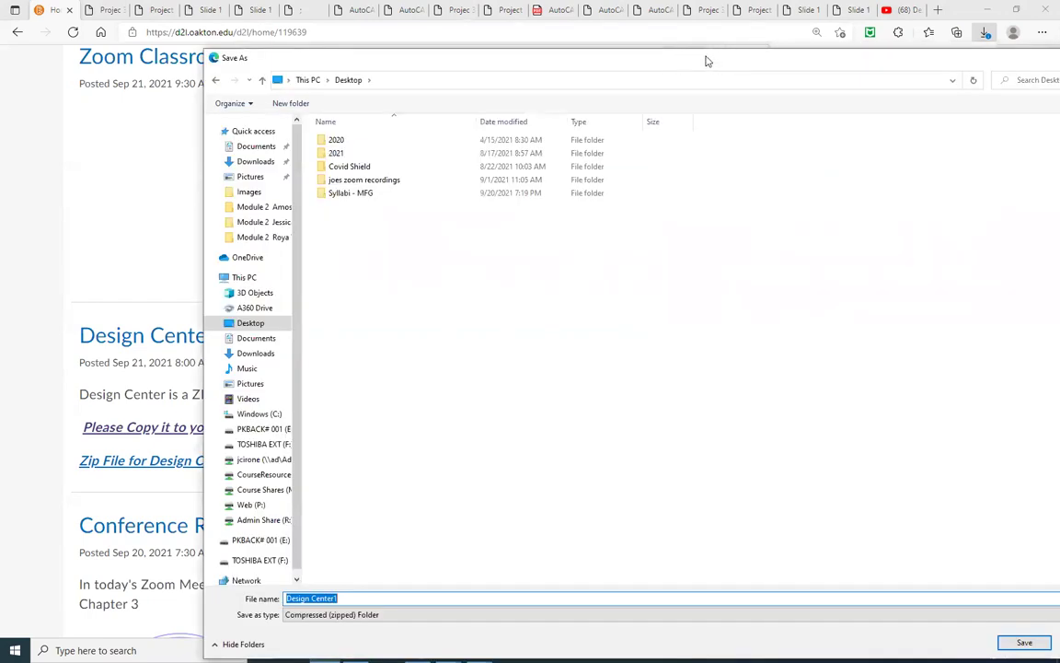
Save the Design Center ZIP, then extract its Design Center folder into CAD-134 Master.
left_click(909, 631)
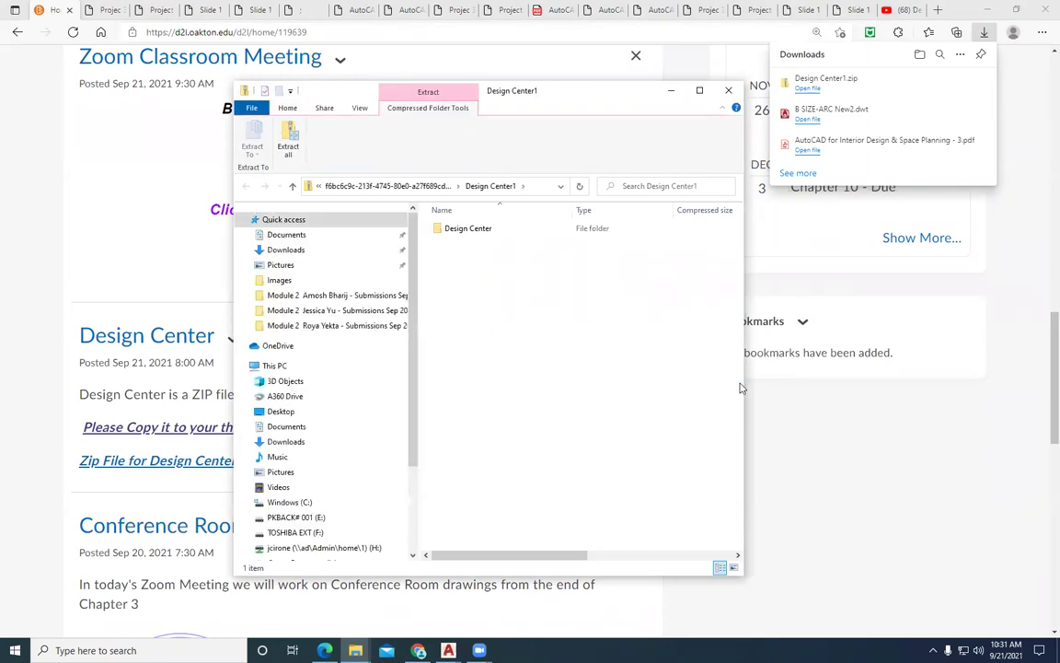
left_click(479, 233)
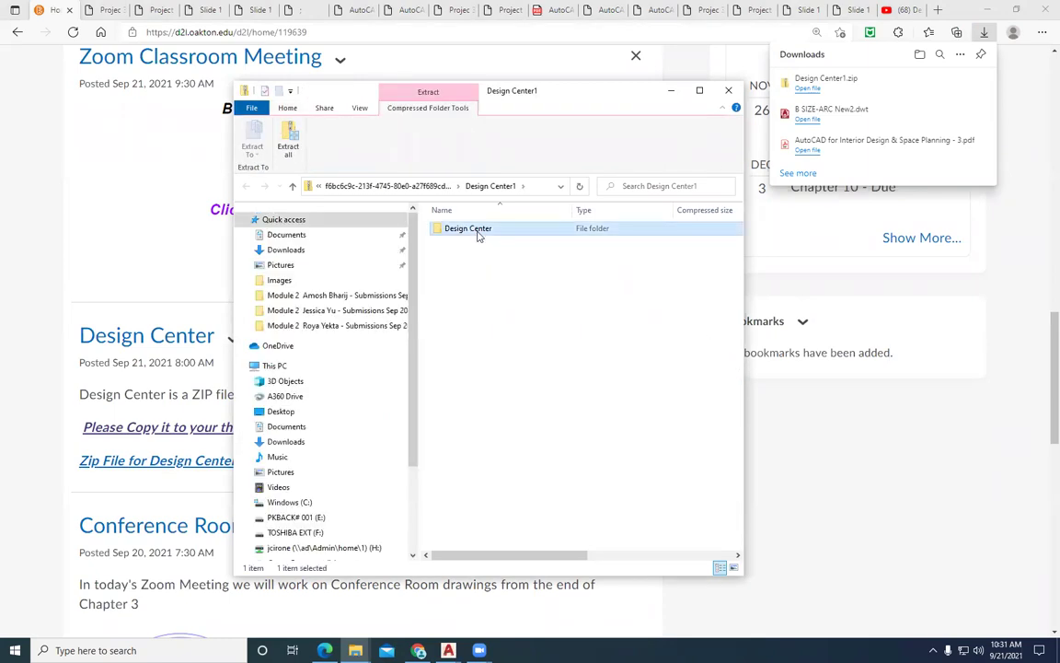
left_click(291, 149)
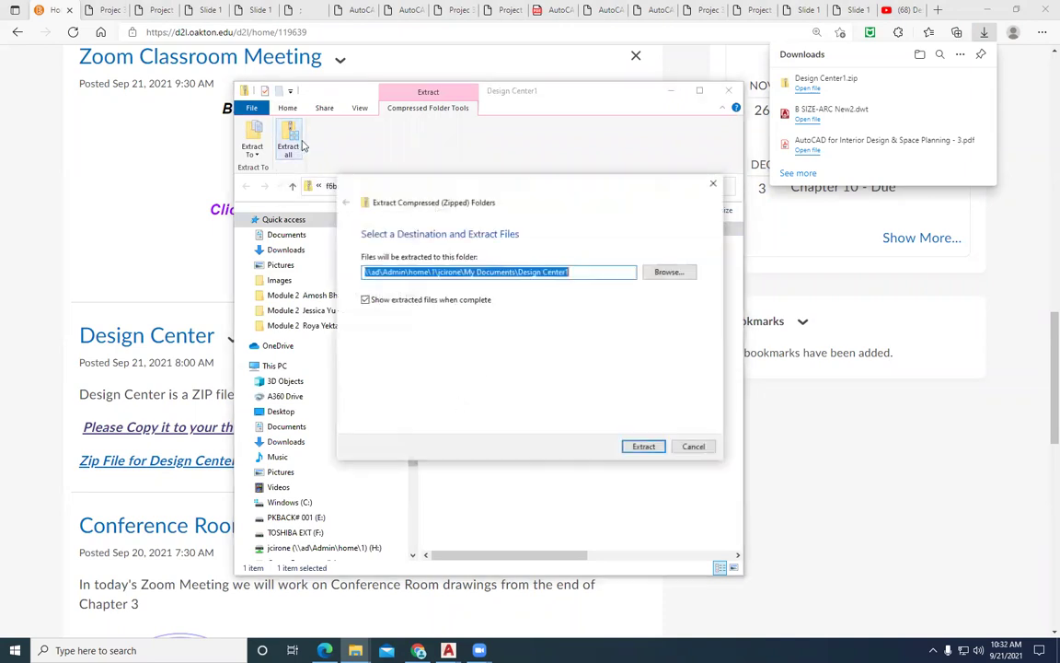
left_click(641, 447)
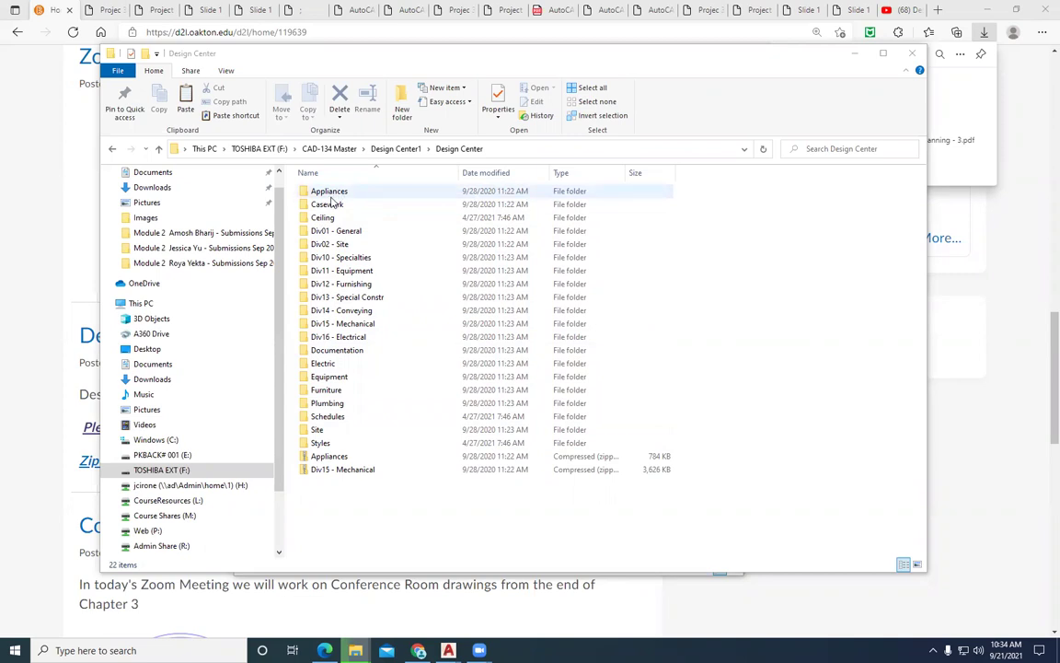
Open the Appliances folder and then its Dishwasher folder in the Design Center library.
double_click(330, 194)
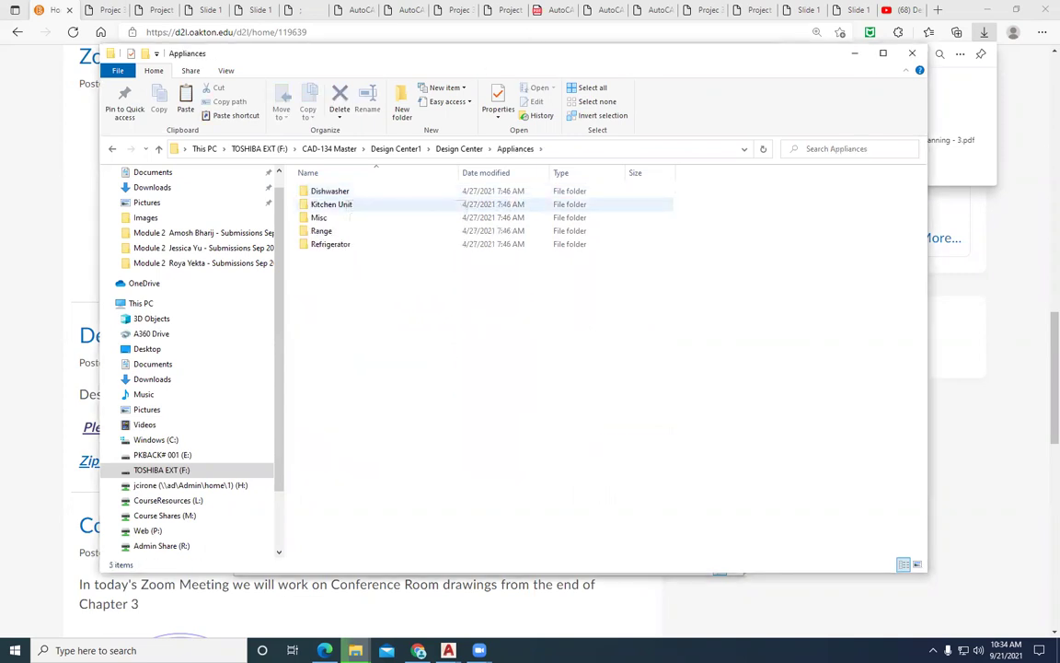
double_click(330, 190)
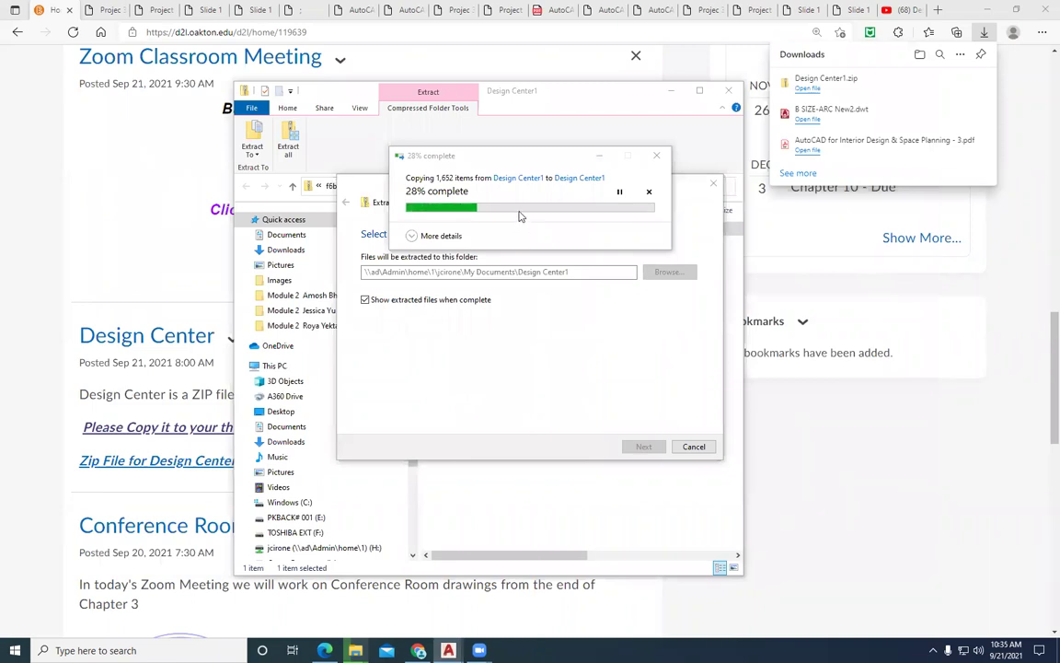
Back in the conference room drawing, launch DesignCenter with the DC command.
key("alt+Tab")
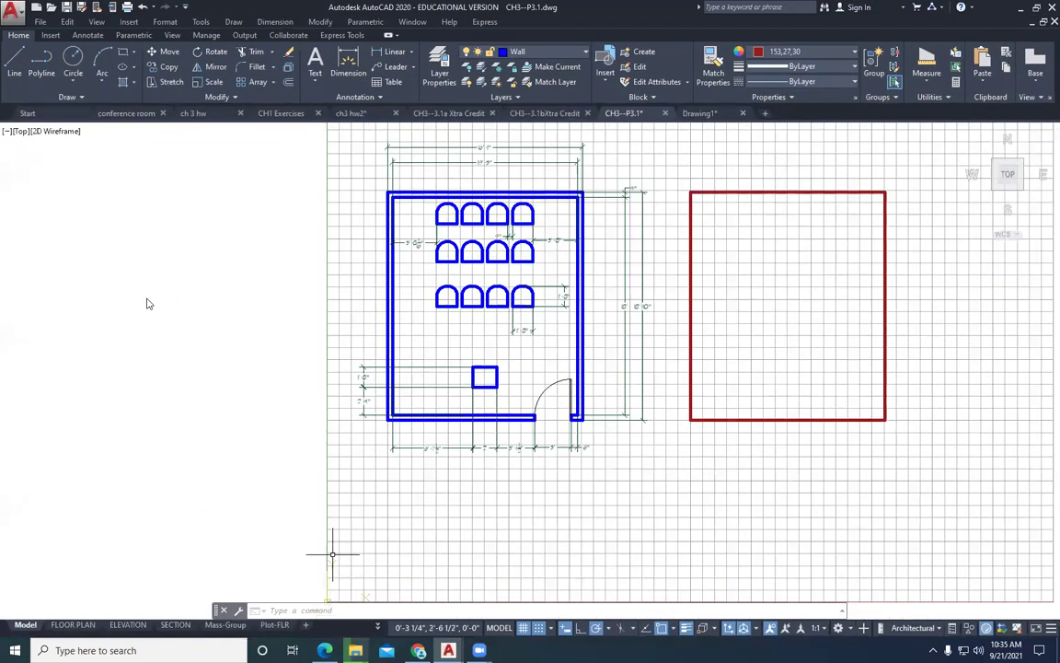
type("DC")
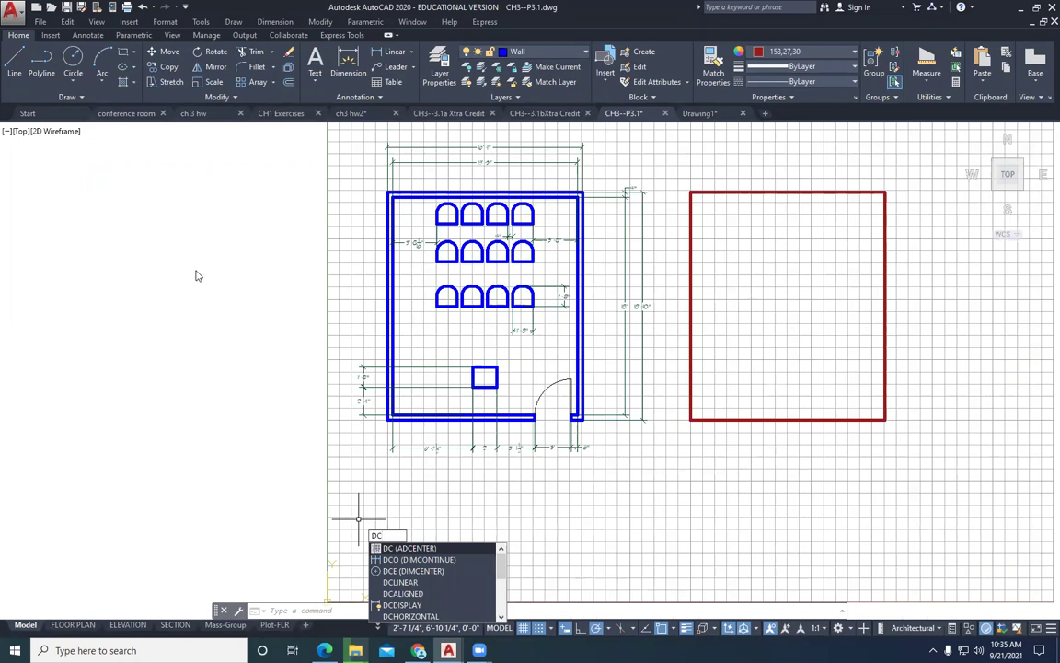
key("Escape")
type("DC")
key("Return")
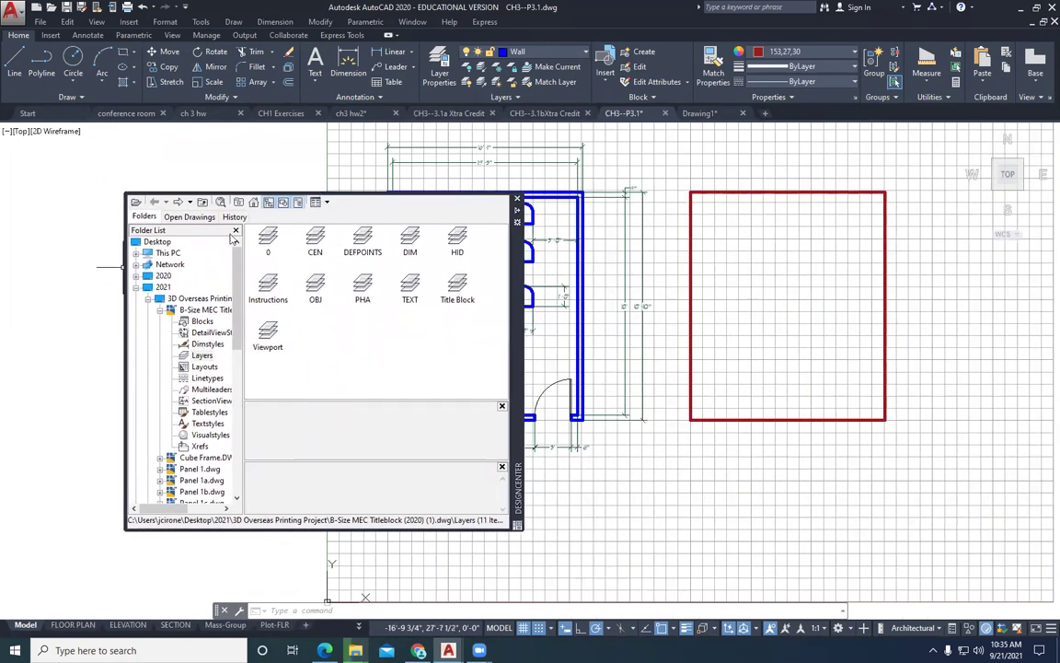
mouse_move(517, 211)
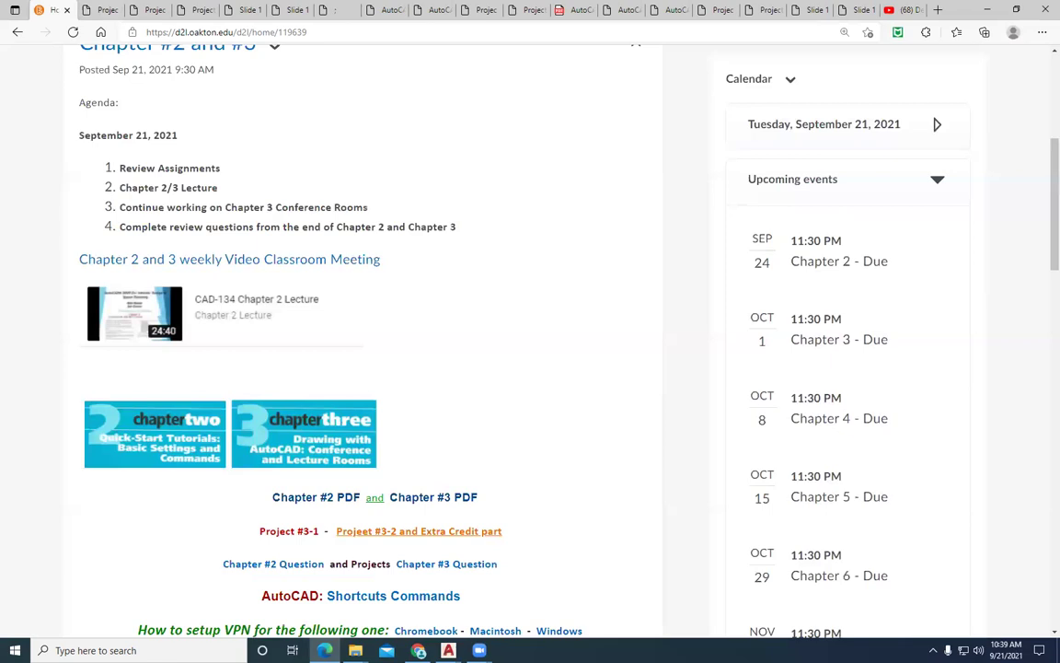
Scroll the course homepage back up to its Fall 2021 welcome banner, then leave the browser.
scroll(364, 331, "down", 15)
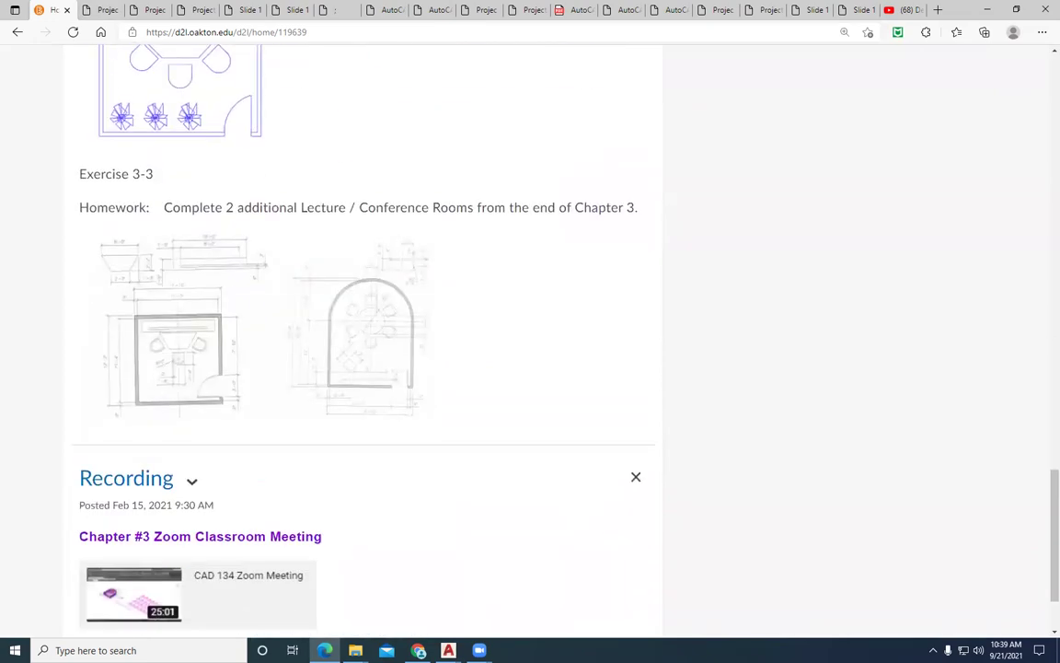
scroll(363, 331, "up", 20)
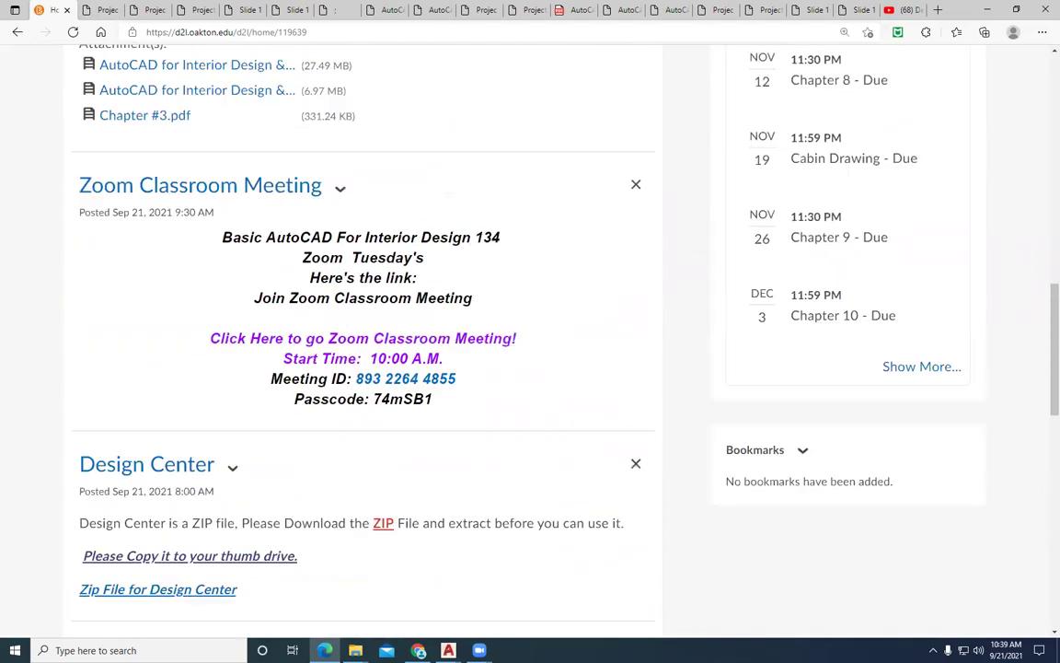
scroll(363, 331, "up", 1)
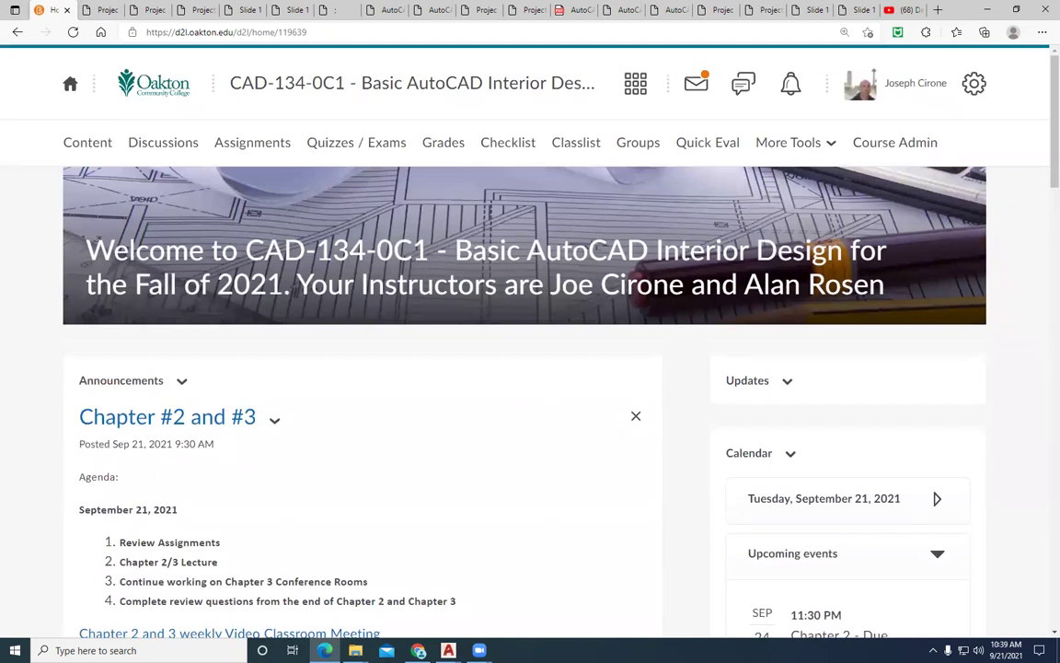
key("alt+Tab")
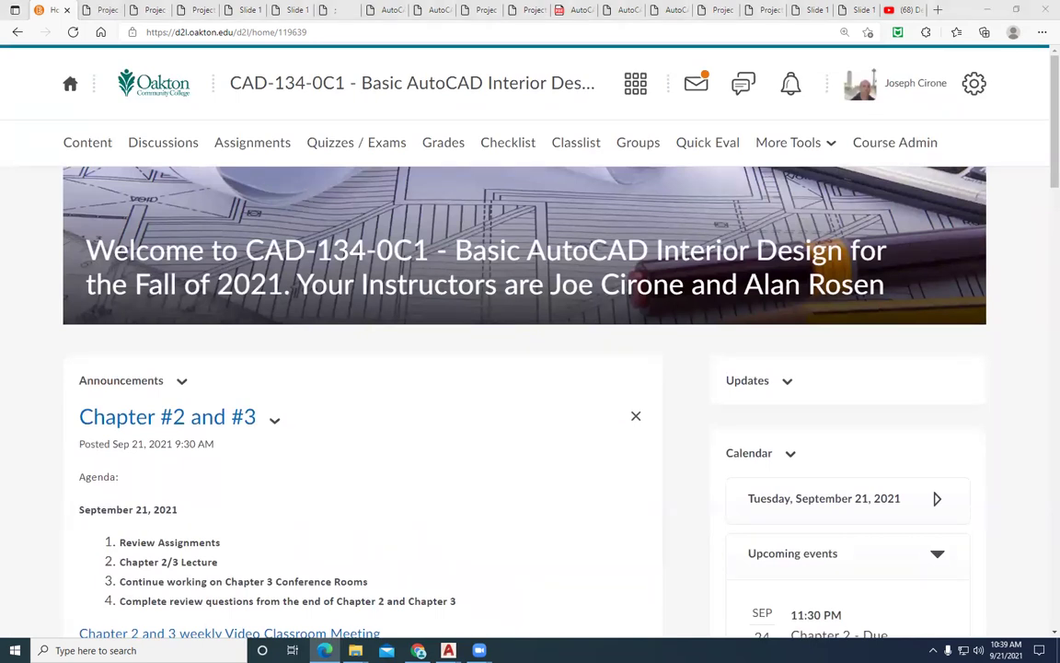